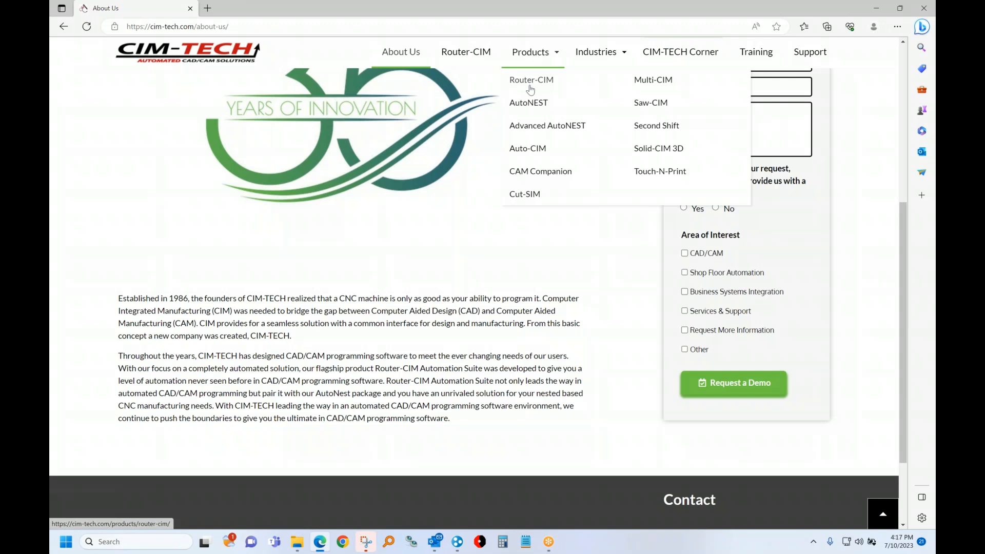
Step: Browse the Router-CIM and Solid-CIM 3D product pages on the CIM-TECH website
left_click(543, 87)
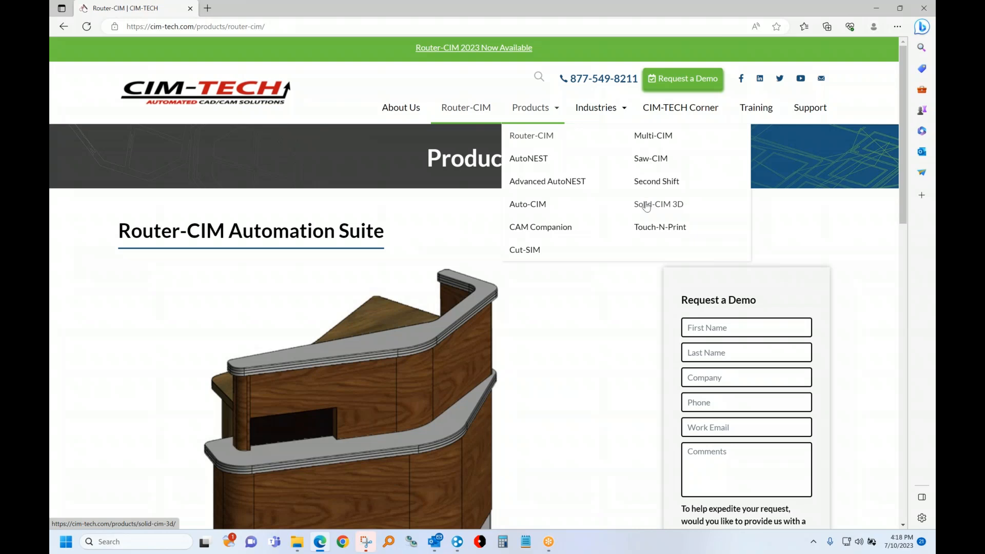
left_click(666, 205)
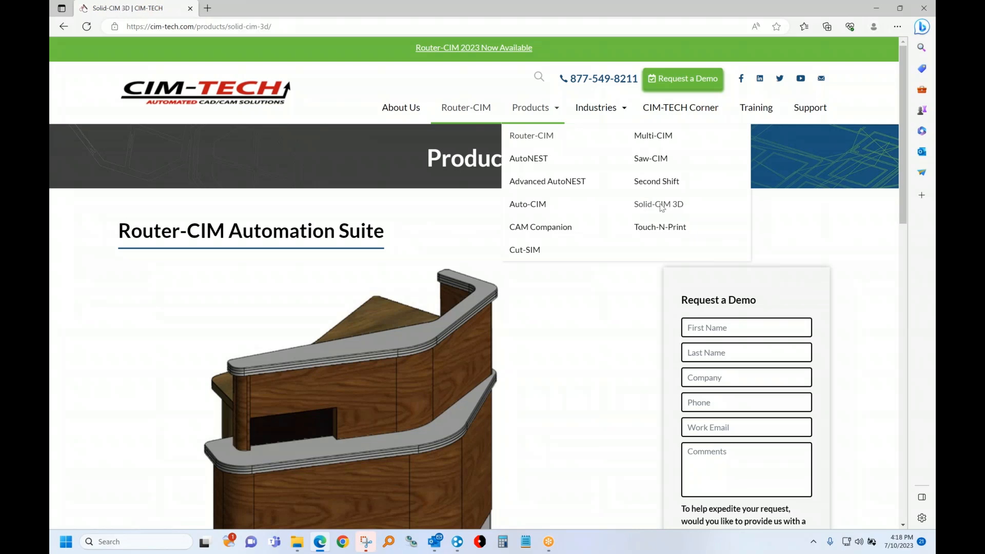
scroll(512, 257, "down", 1)
scroll(480, 292, "down", 5)
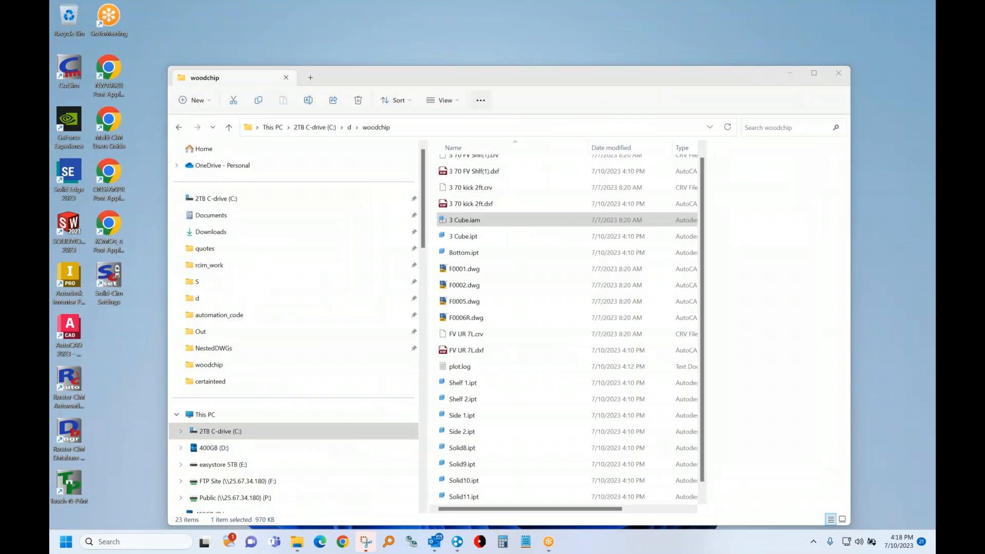
Step: Open the 3 Cube.iam assembly from the woodchip folder in Inventor, skipping all unresolved Minifix references
left_click(468, 222)
double_click(468, 222)
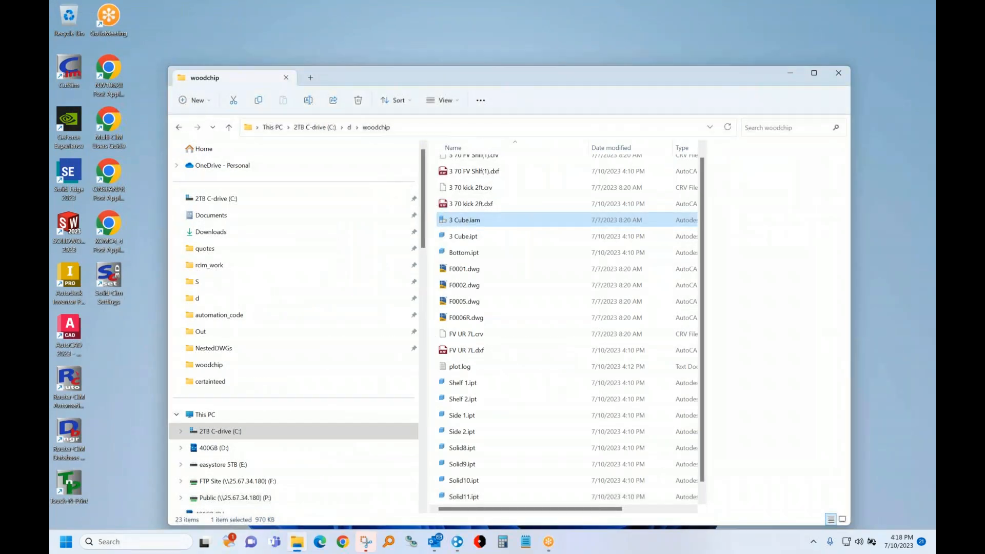
left_click(844, 77)
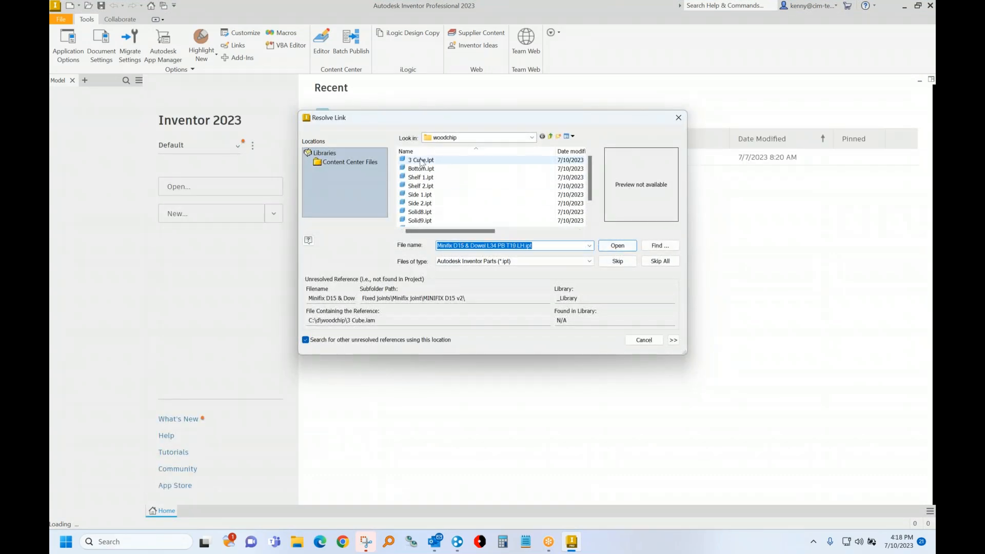
left_click(660, 261)
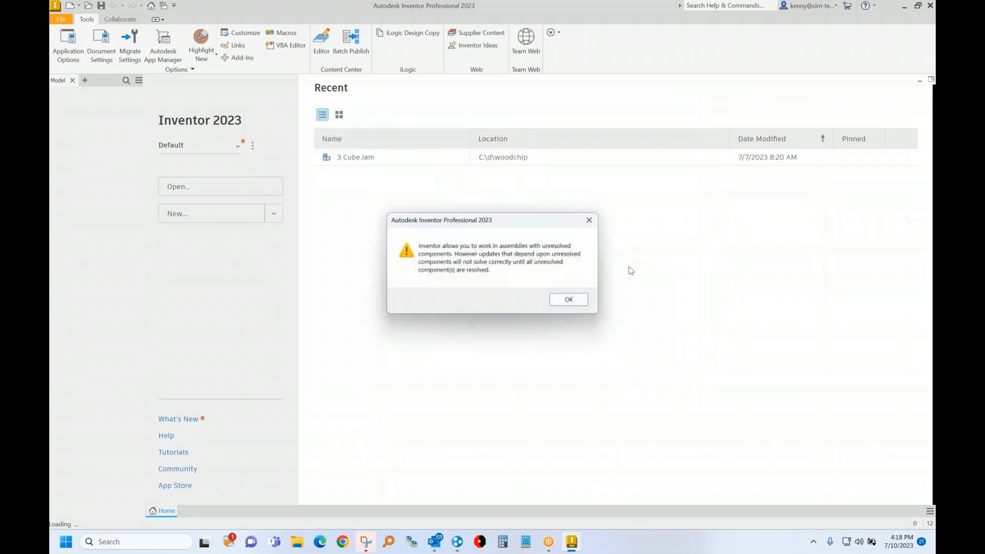
left_click(567, 300)
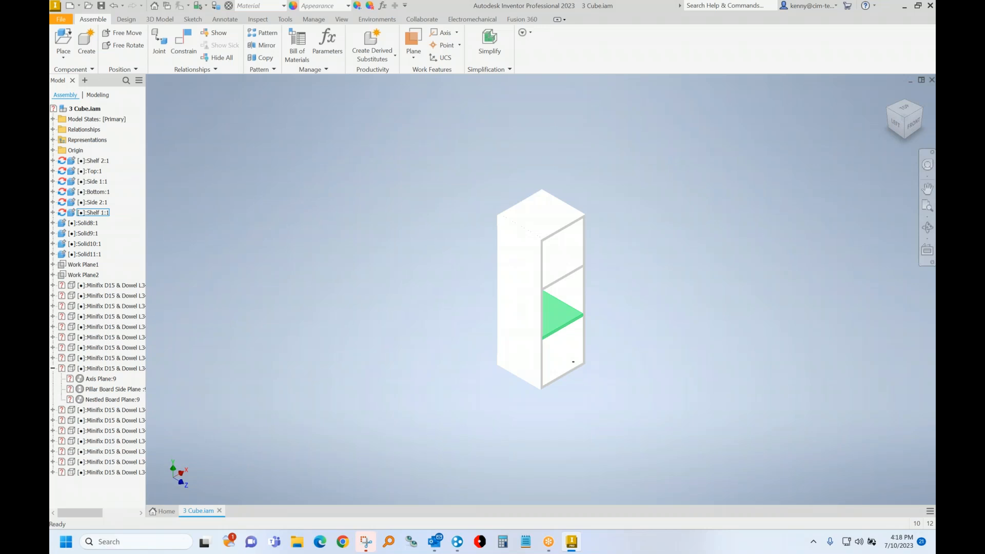
Step: Check the material and appearance assigned to the cabinet's Side 2 panel
left_click(532, 253)
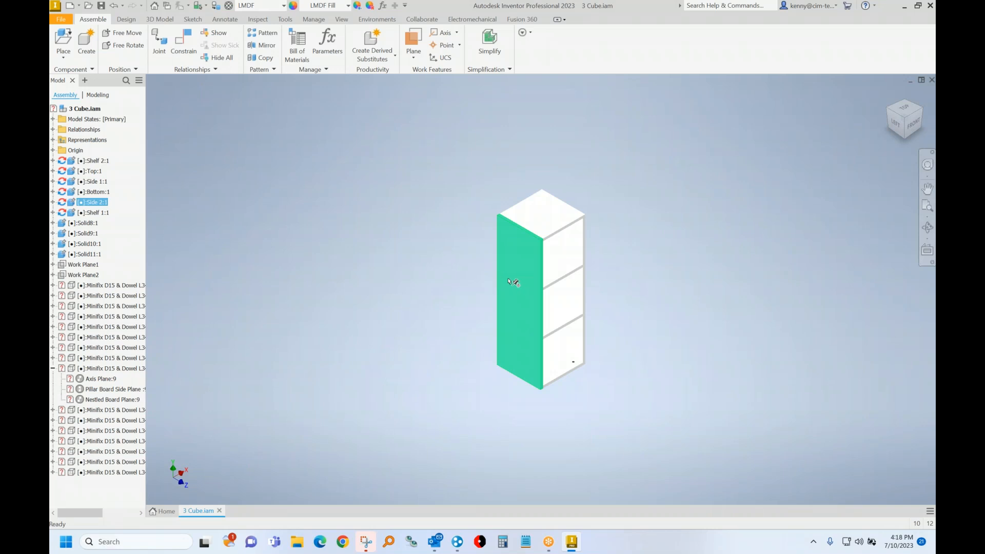
left_click(414, 258)
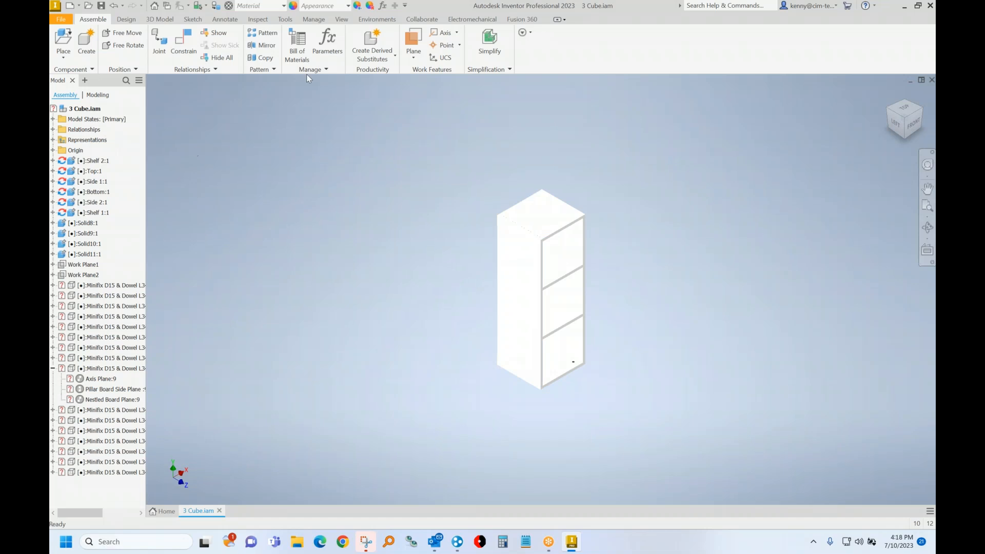
Step: Review the Geometric, System and Colors & Layers pages of the Solid-CIM 3D settings, leaving without changes
left_click(377, 19)
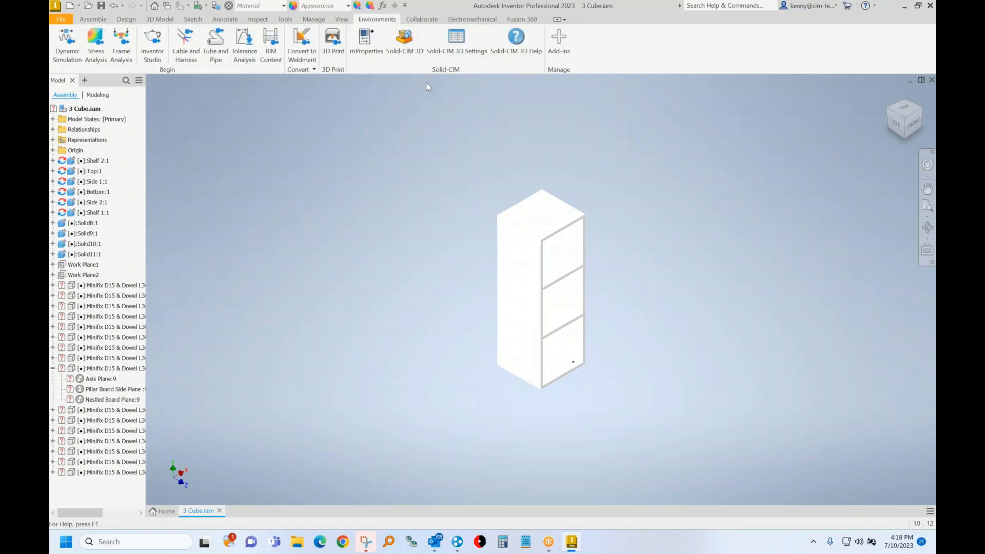
left_click(455, 56)
left_click(303, 162)
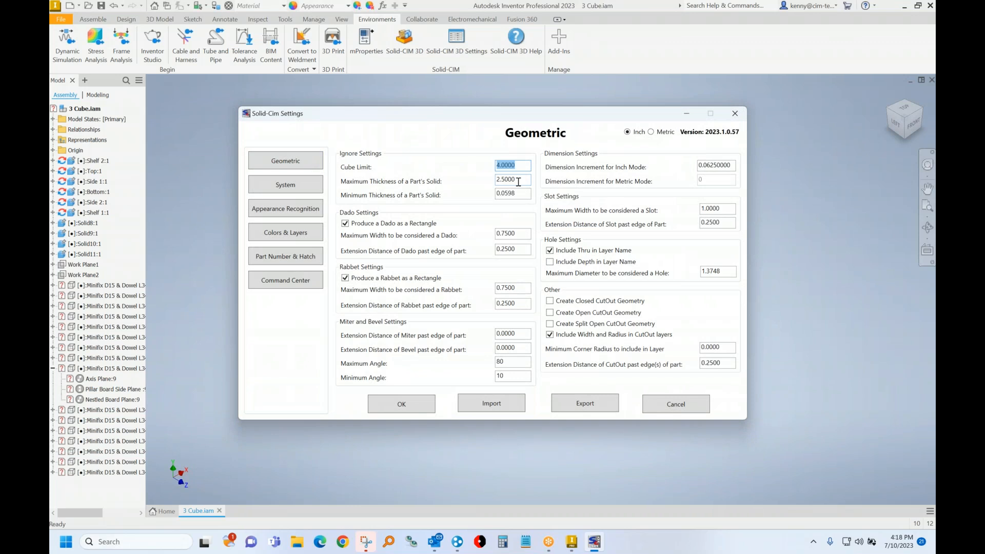
key("Tab")
left_click(296, 189)
left_click(726, 236)
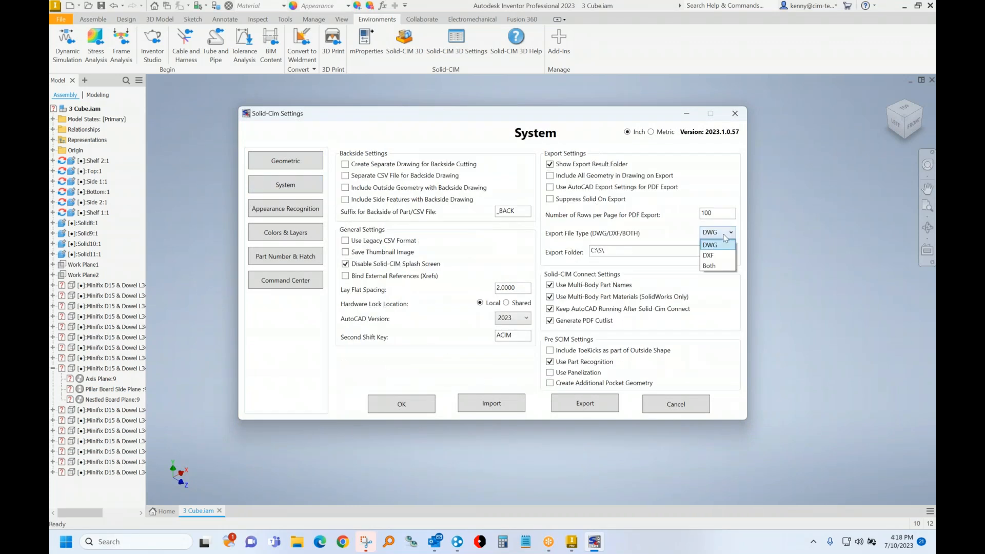
left_click(294, 237)
left_click(322, 234)
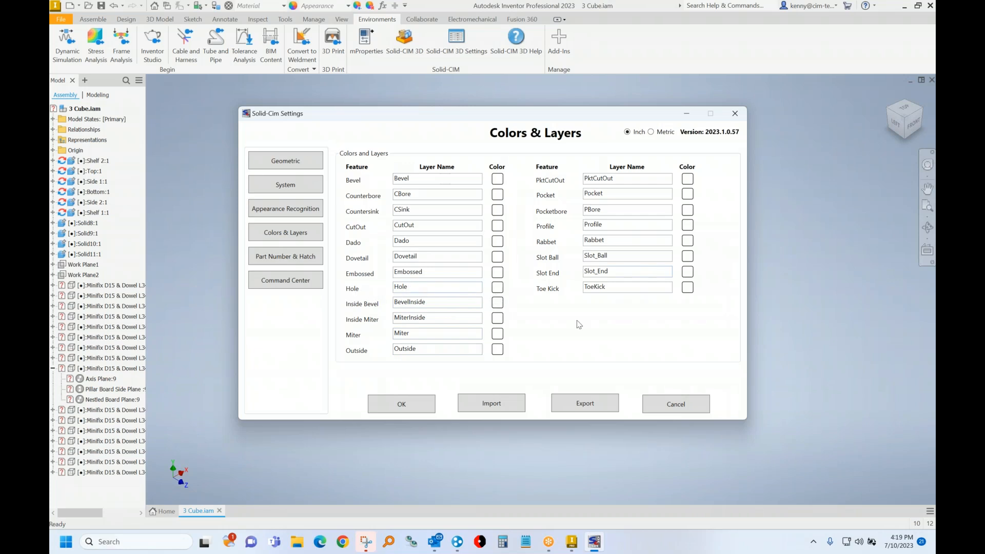
left_click(670, 412)
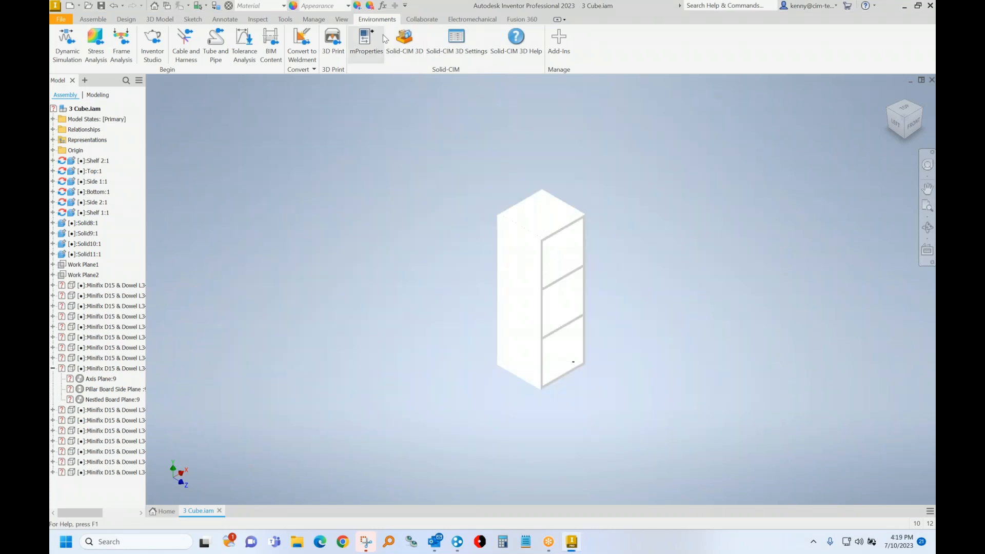
Step: Process the assembly with Solid-CIM 3D and save the job as 3 Cube.csv in the 3 Cube folder, replacing the existing file
left_click(404, 39)
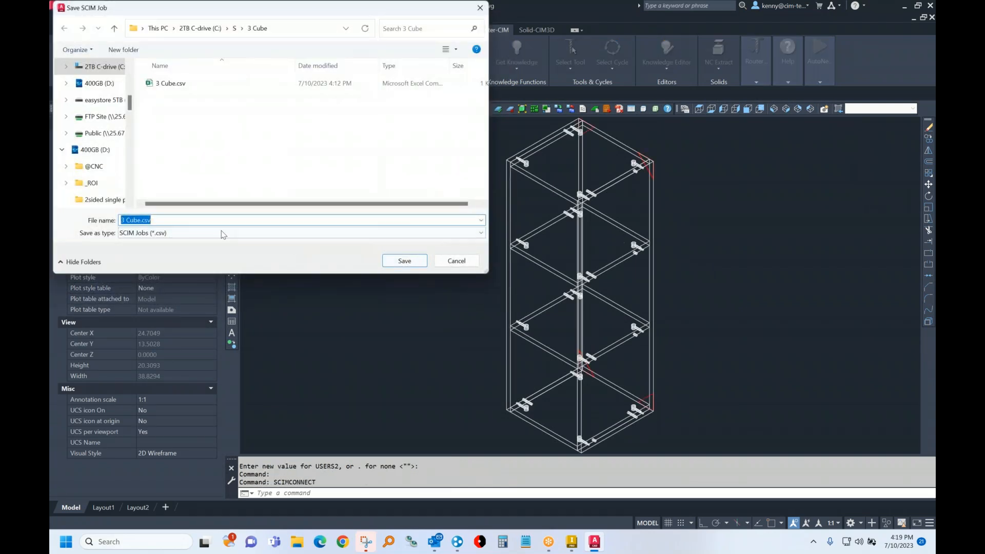
left_click(403, 260)
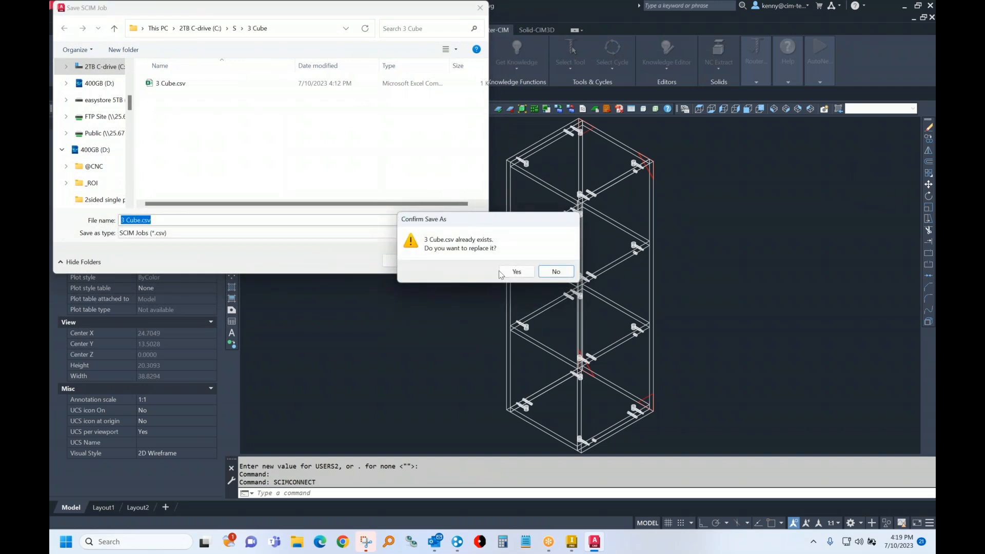
left_click(508, 272)
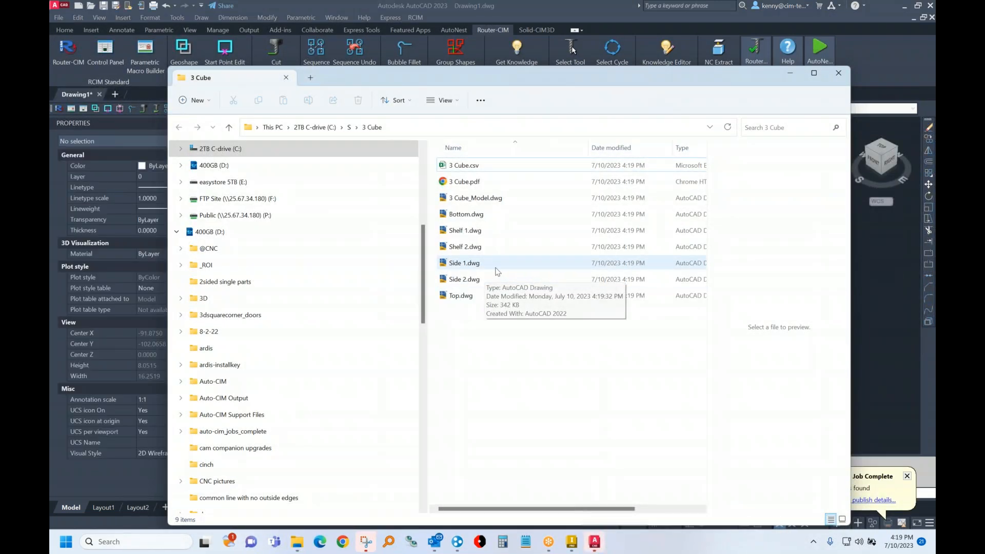
Step: Open the exported 3 Cube.csv in Excel and fit all column widths to their contents
left_click(466, 168)
left_click(465, 166)
double_click(444, 167)
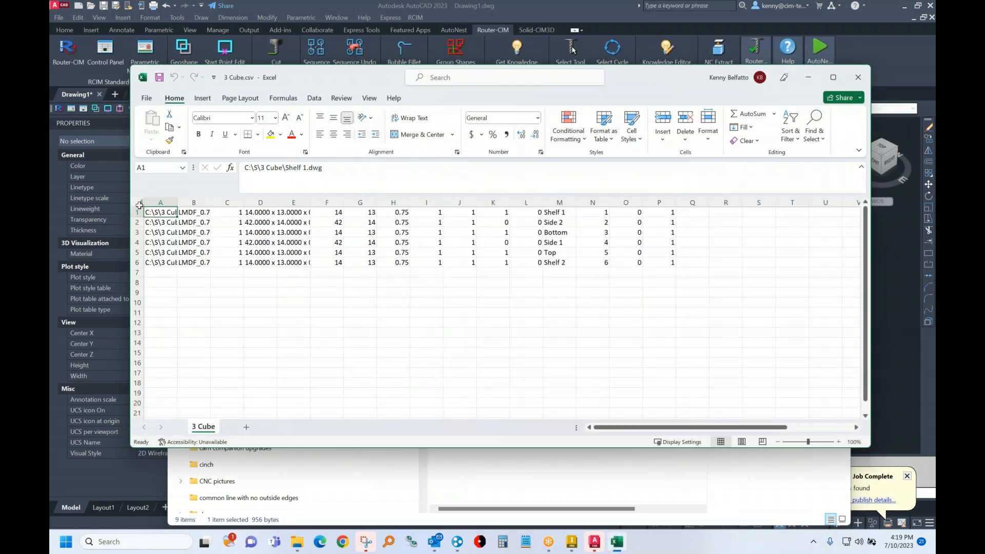
left_click(139, 203)
double_click(177, 203)
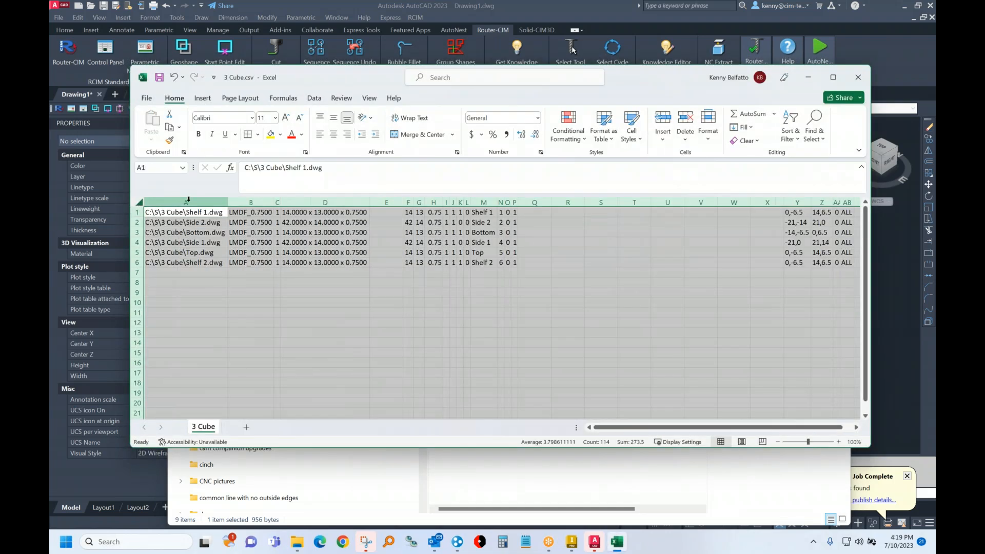
Step: Examine the drawing path, material, quantity, part size and empty Q to X columns, and close the file without saving
left_click(177, 202)
left_click(252, 202)
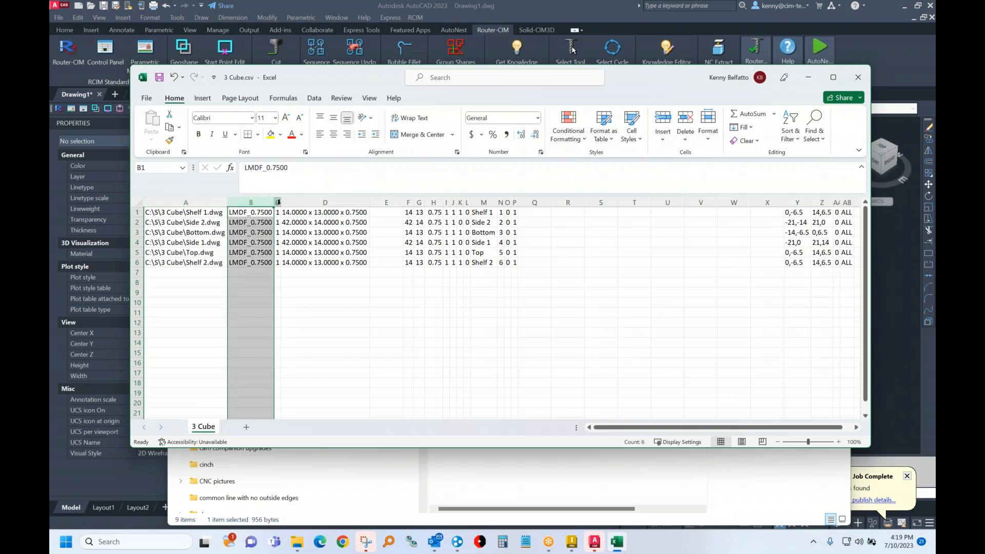
left_click(277, 201)
left_click(325, 202)
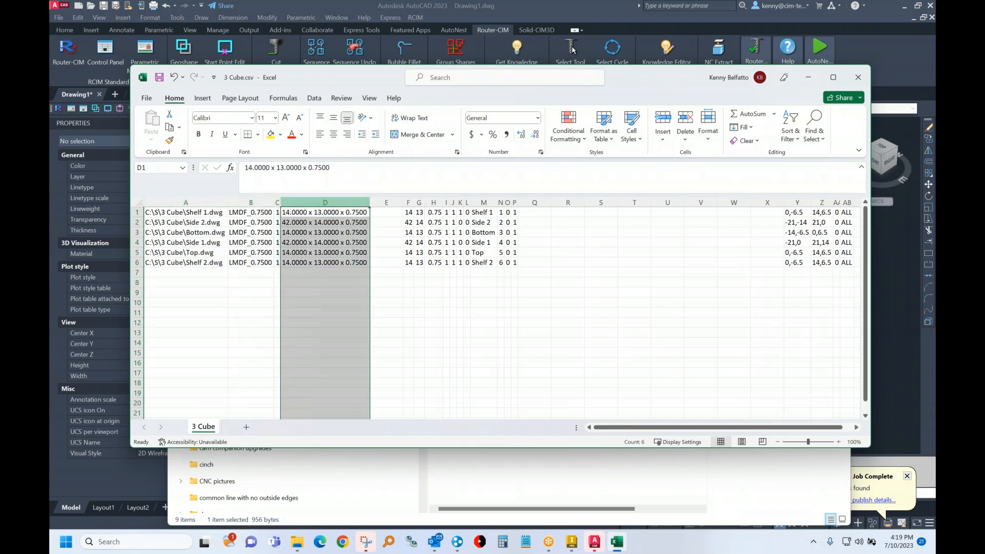
left_click_drag(536, 202, 764, 203)
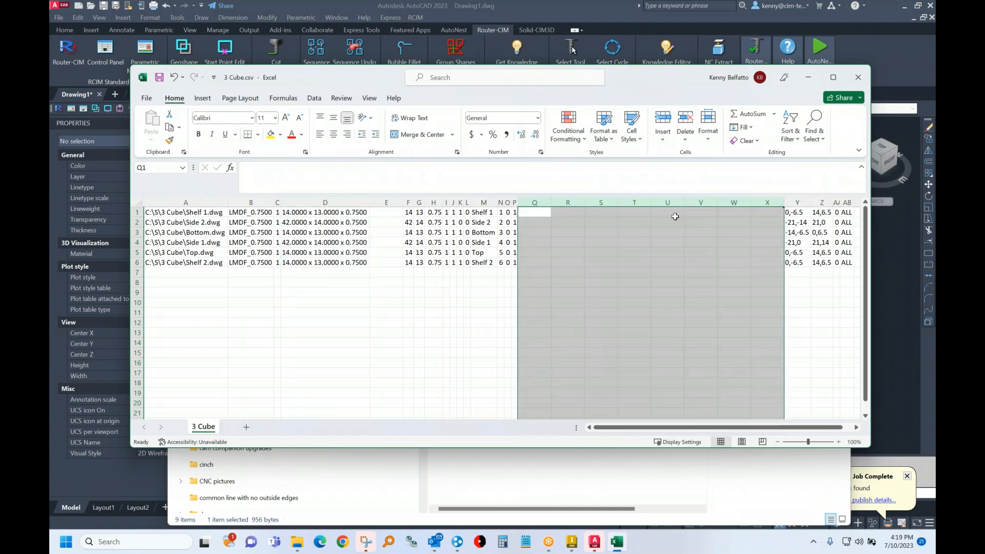
left_click(857, 78)
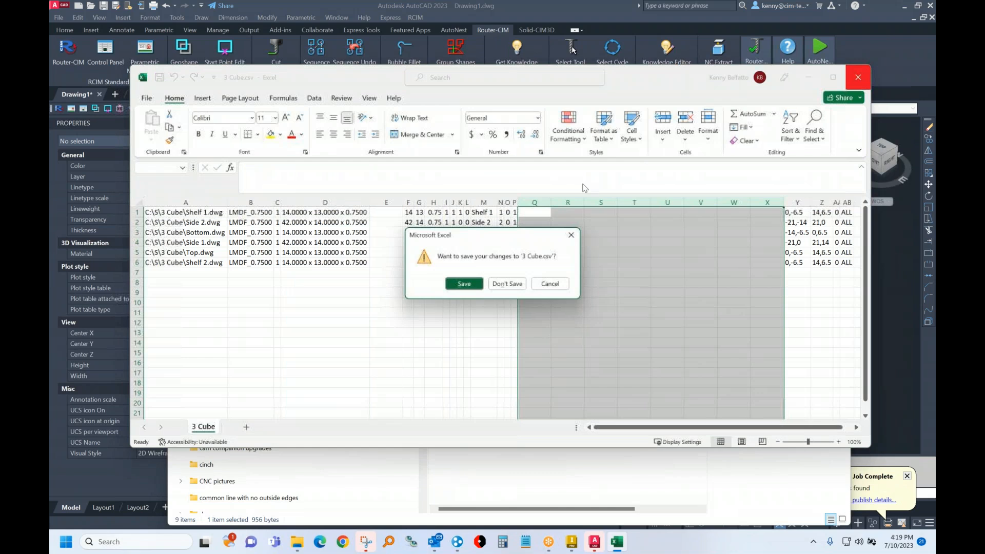
left_click(506, 286)
Step: Check the extended file actions for 3 Cube.csv, including Cut with Router-CIM Automation Suite, and return to the AutoCAD drawing
right_click(467, 166)
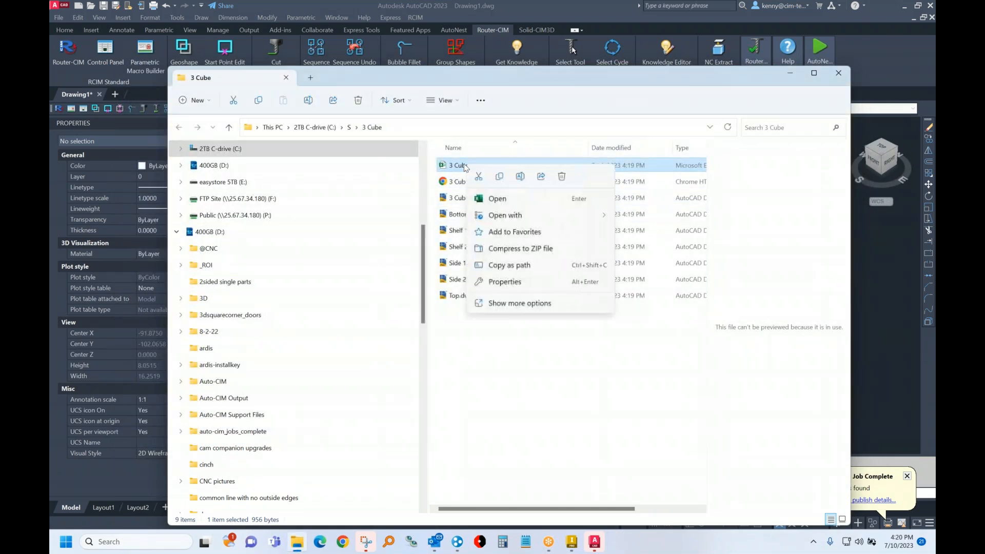
left_click(537, 303)
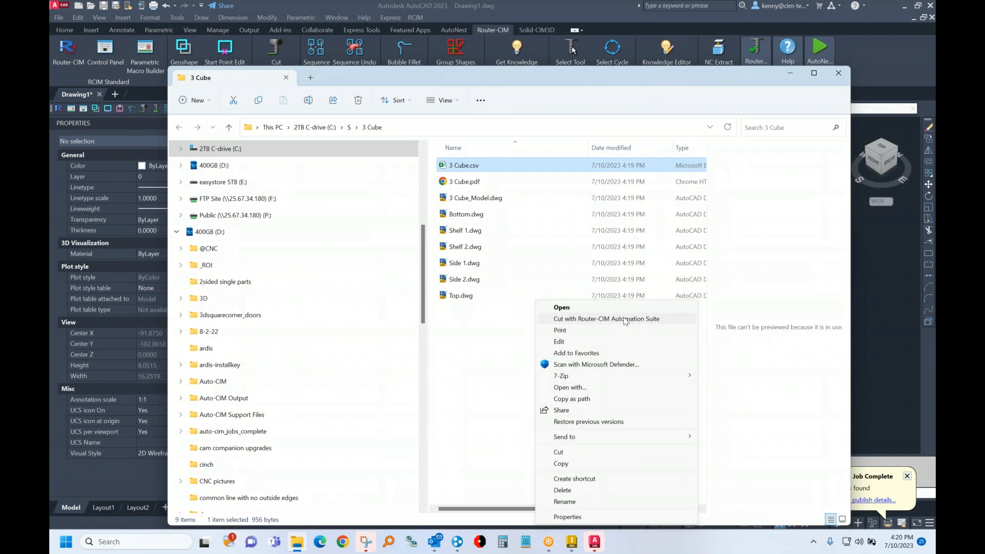
left_click(561, 6)
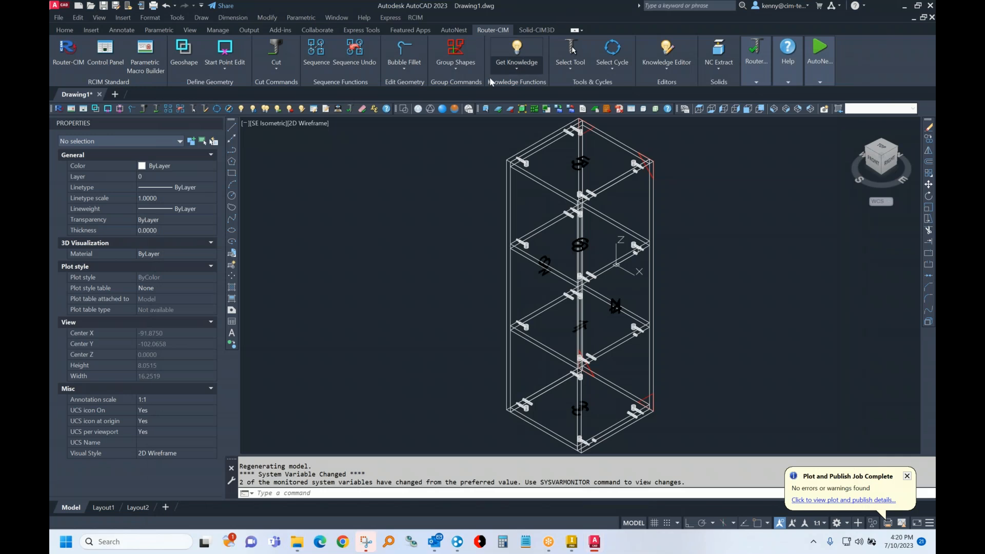
Step: Shade the cabinet in the Conceptual visual style, expand its parts with Solid-CIM 3D and inspect the separated panels
left_click(454, 109)
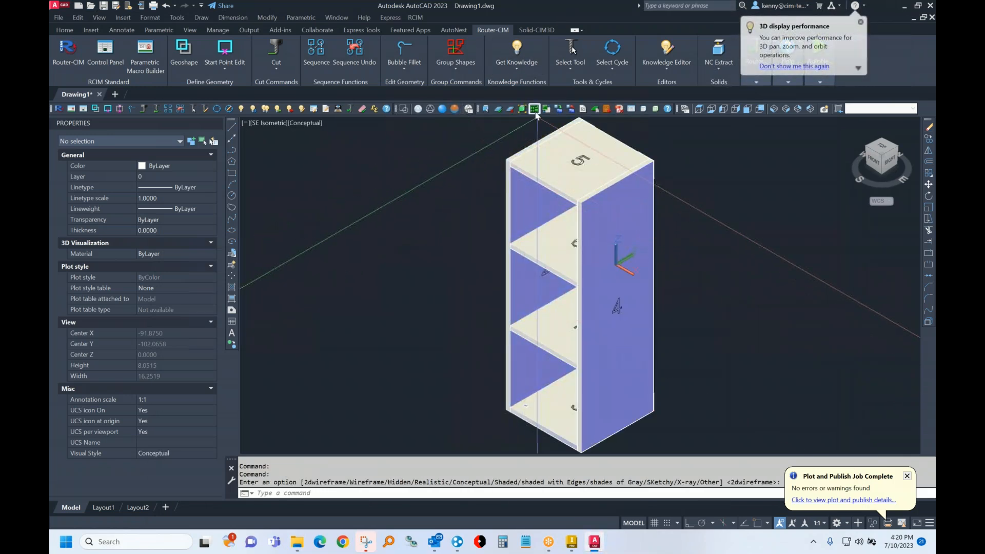
left_click(536, 28)
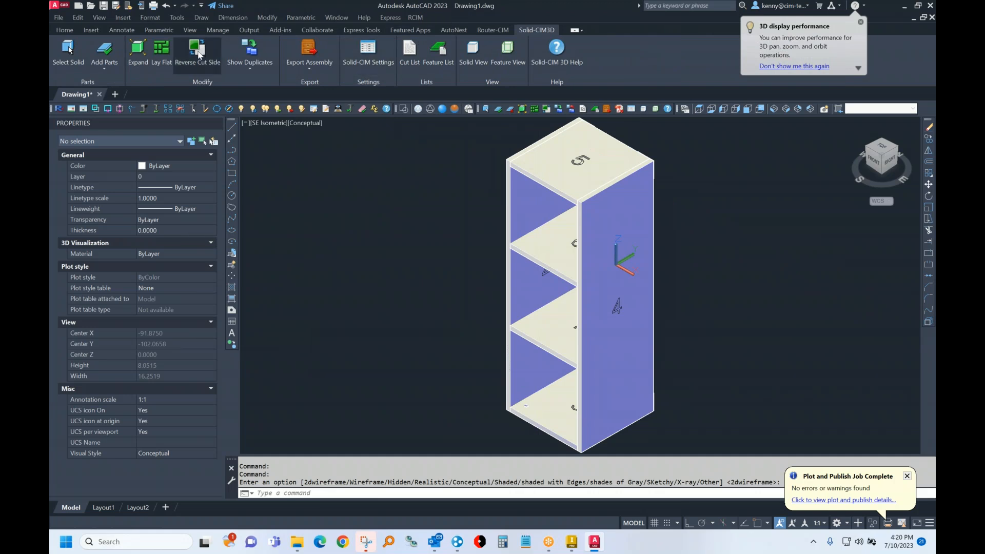
left_click(138, 58)
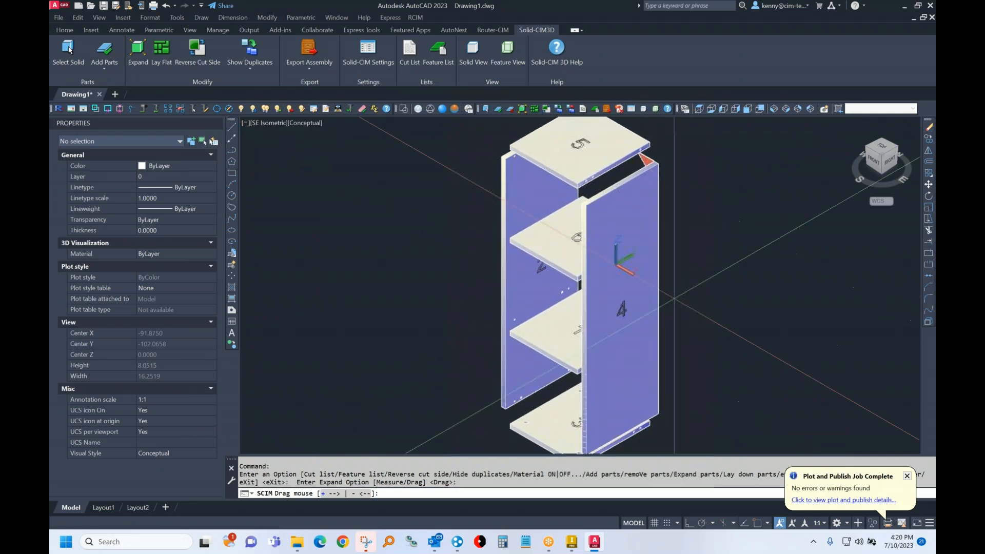
key("Escape")
key("Escape")
key("Escape")
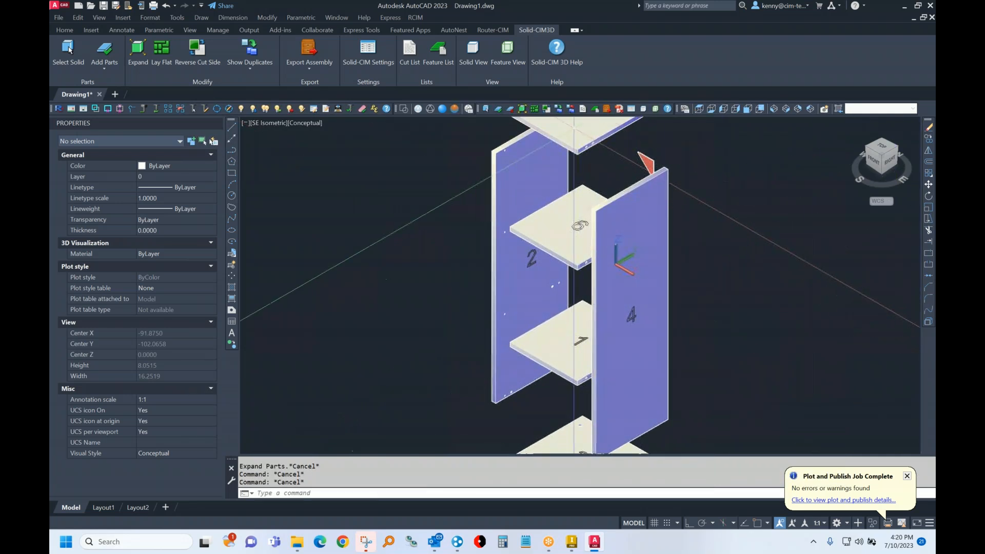
middle_click_drag(545, 310, 574, 293, "shift")
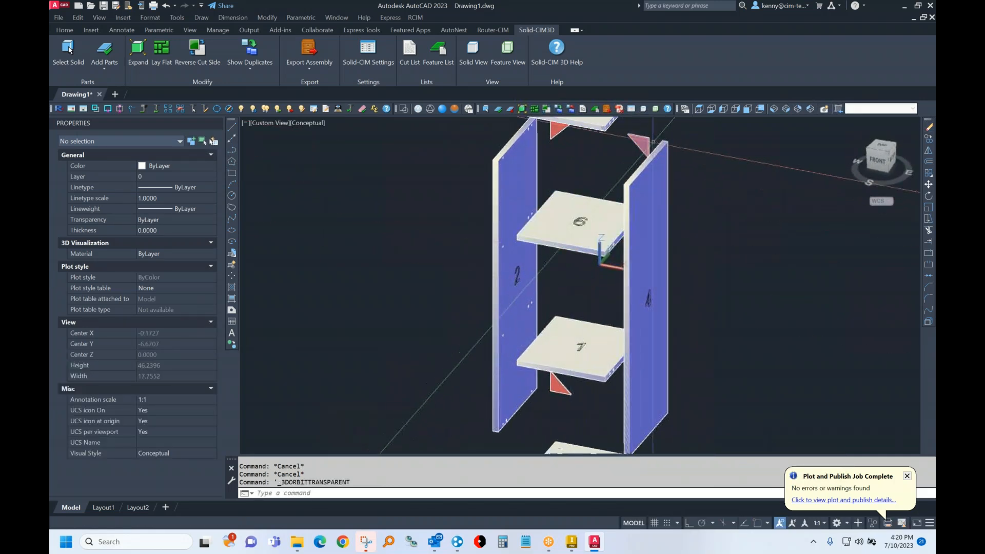
scroll(645, 144, "up", 7)
scroll(594, 152, "down", 5)
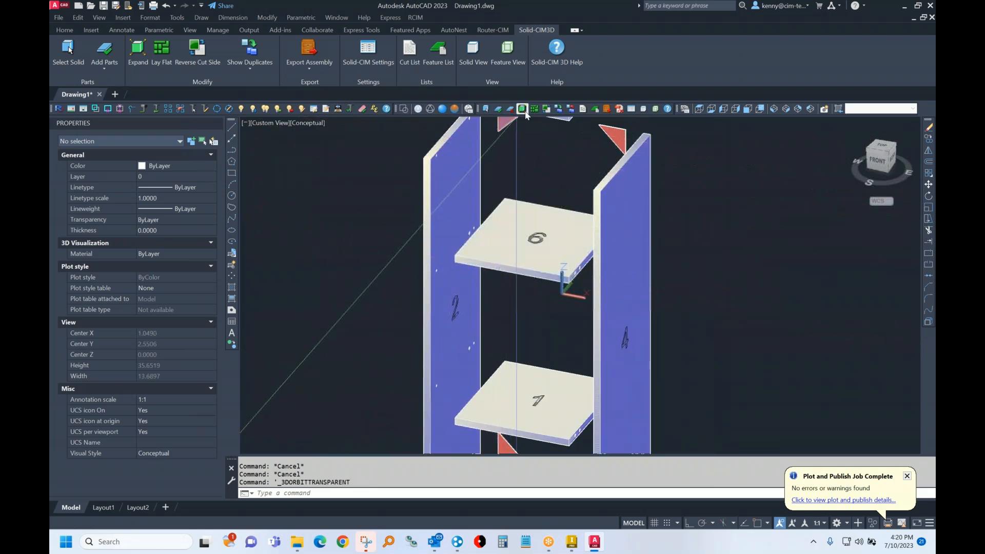
Step: Lay all cabinet parts flat and view them in SE Isometric
left_click(534, 109)
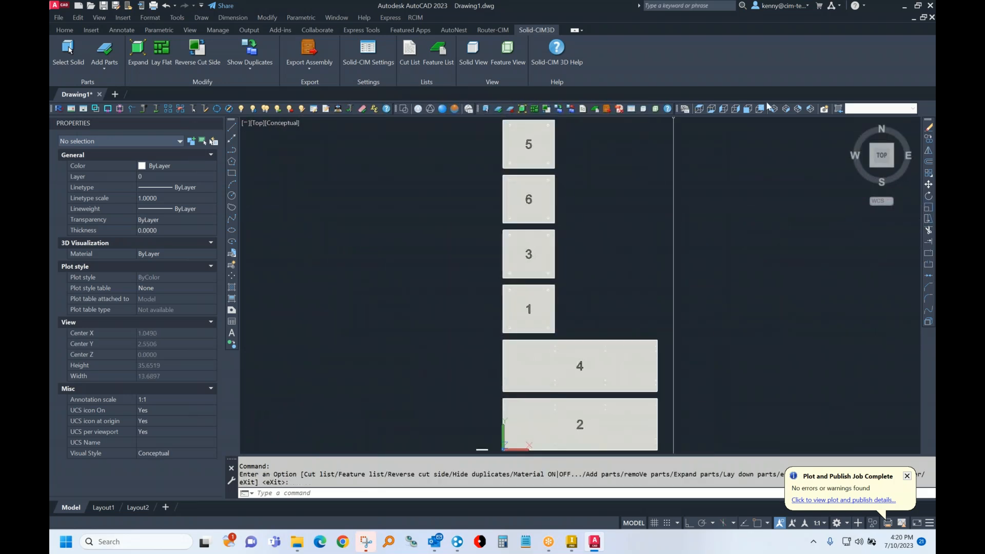
left_click(786, 109)
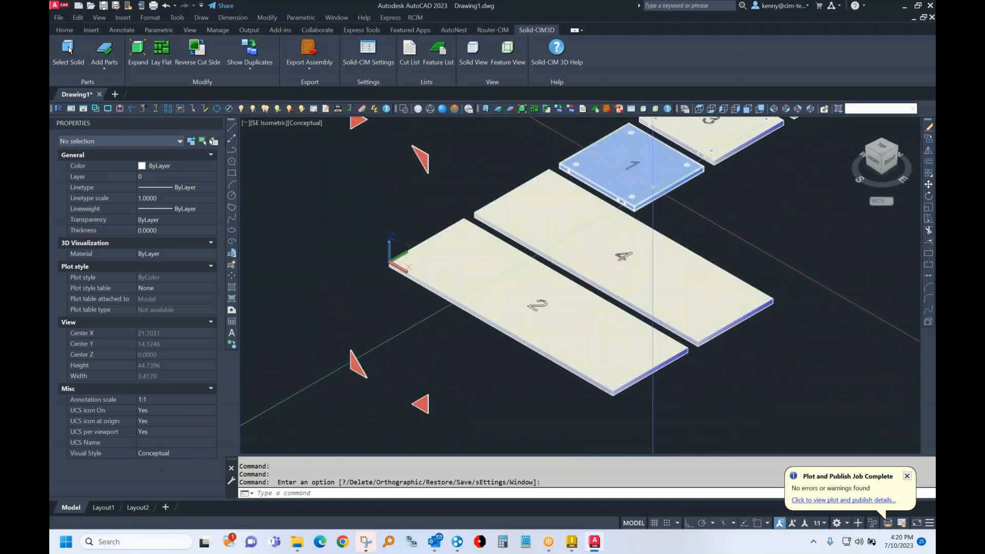
Step: Turn off group selection and erase one object from flat part 1
key("ctrl+h")
type("e")
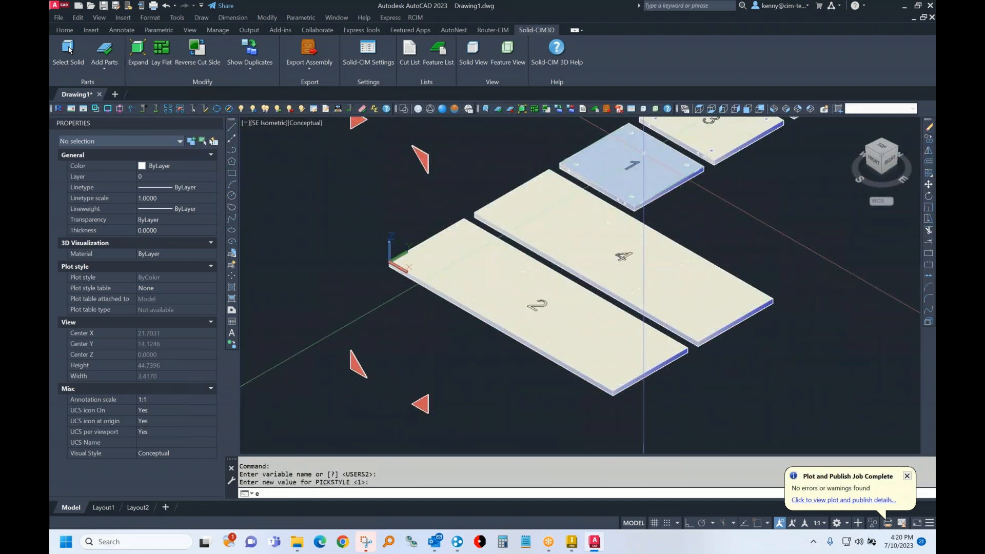
key("Return")
left_click(615, 166)
key("Return")
Step: Move the Shelf 1 solid away from part 1's outline and hole geometry into the empty space beside part 4
left_click(619, 162)
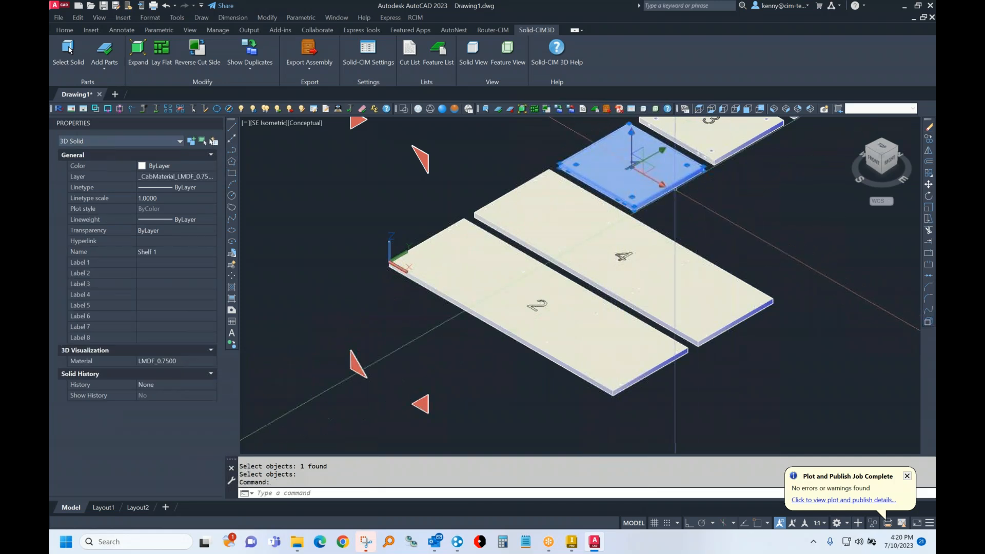
type("m")
key("Return")
left_click(616, 152)
key("Return")
left_click(616, 153)
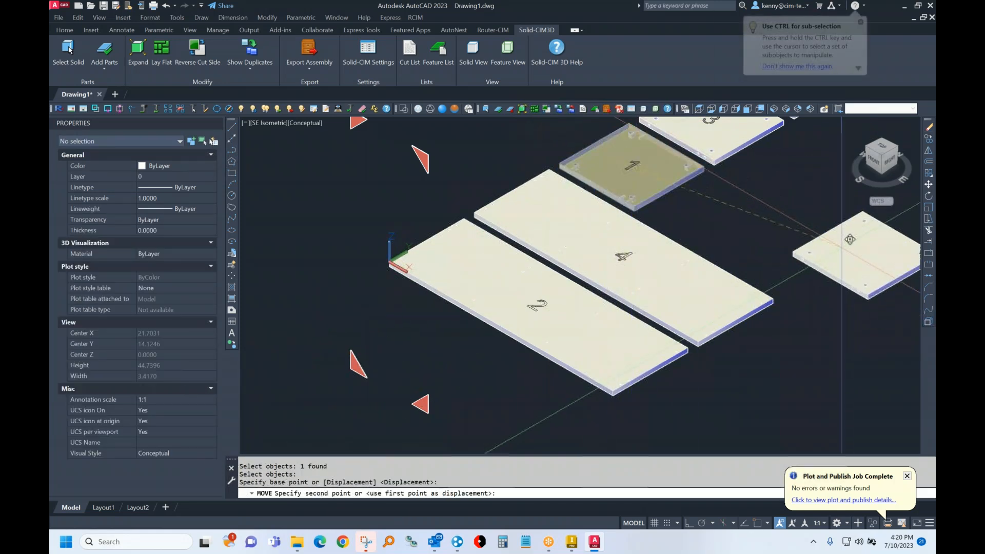
left_click(756, 226)
Step: Inspect the layer, thickness and diameter of the edge-drilled and vertical hole circles at part 1's corner
scroll(643, 200, "up", 4)
scroll(630, 193, "up", 5)
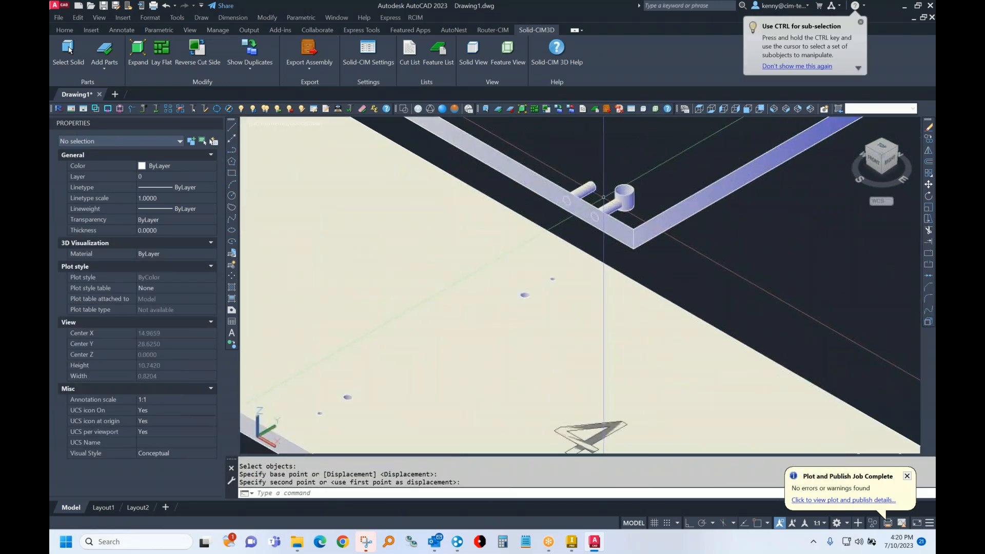
left_click(613, 262)
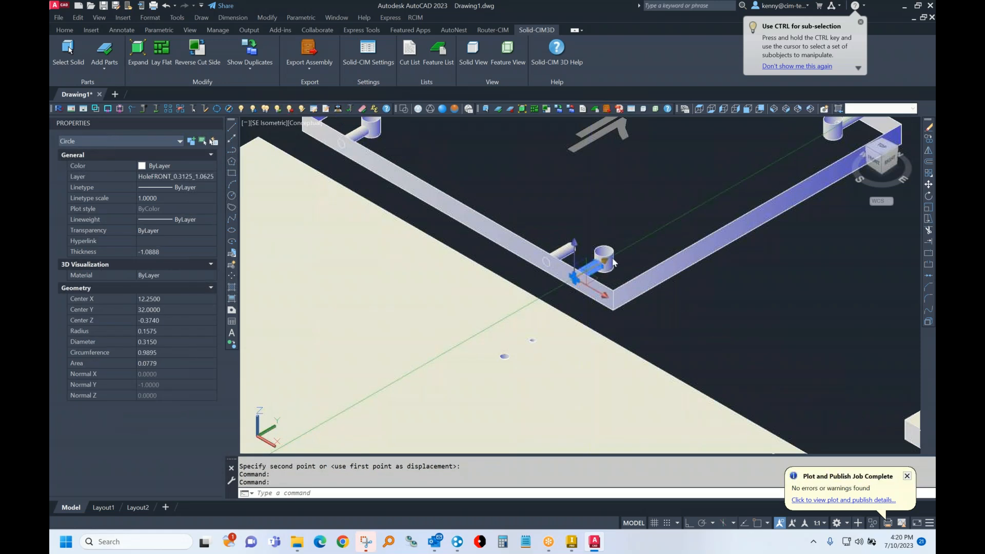
middle_click_drag(863, 388, 668, 322)
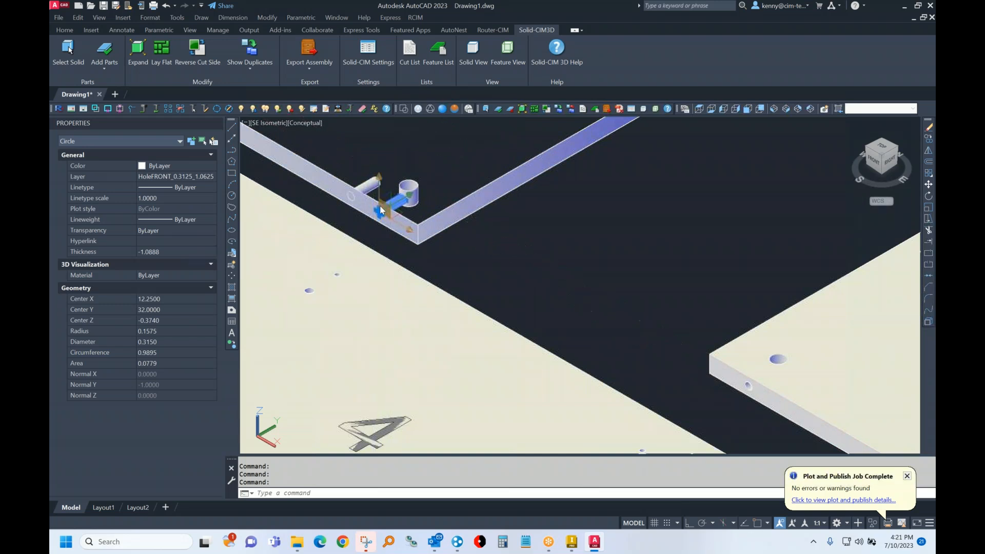
key("Escape")
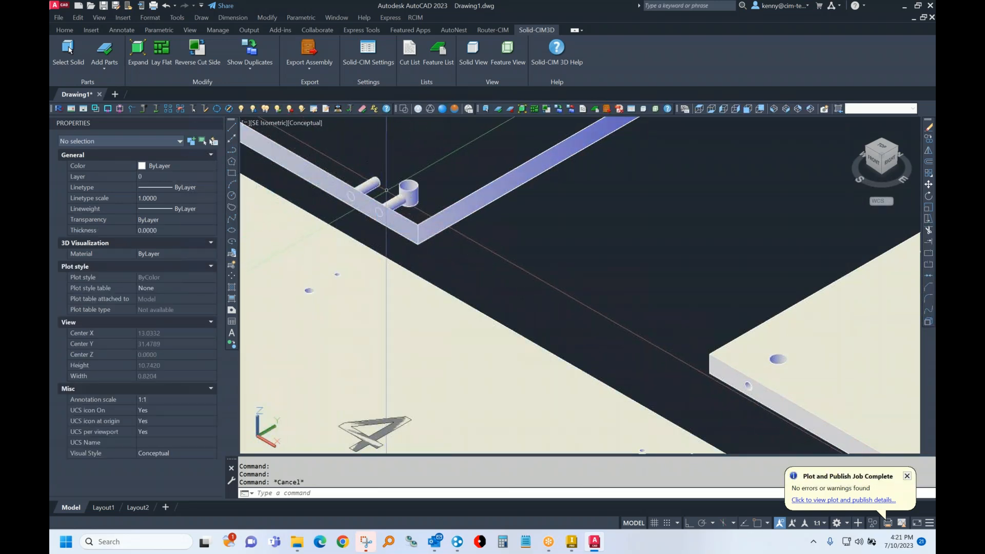
left_click(400, 187)
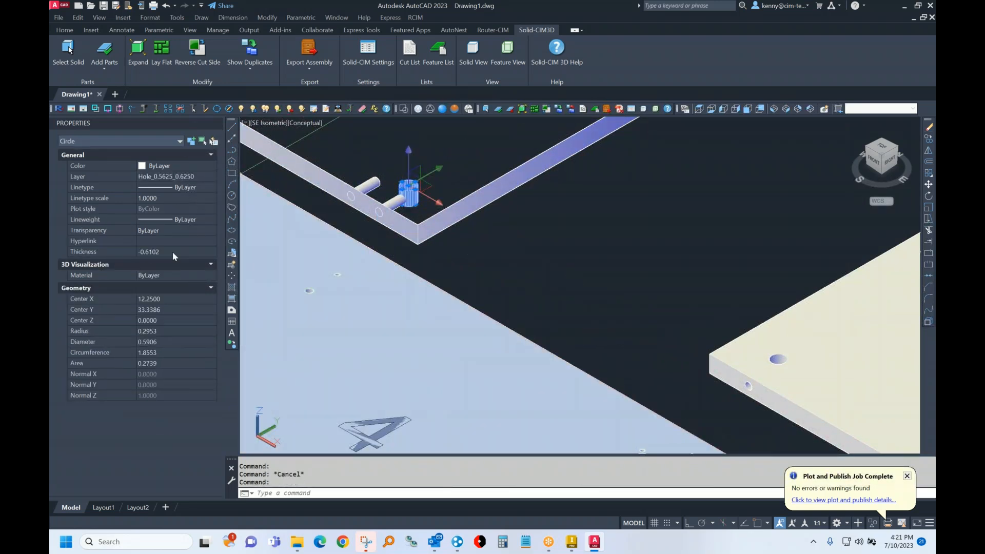
key("Escape")
left_click(369, 184)
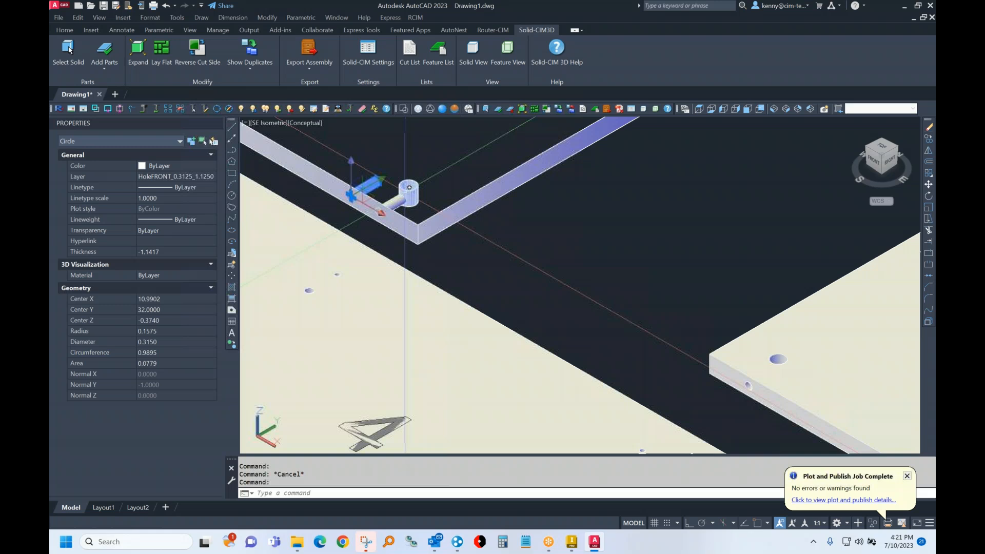
key("Escape")
scroll(388, 207, "down", 2)
middle_click_drag(390, 221, 414, 316)
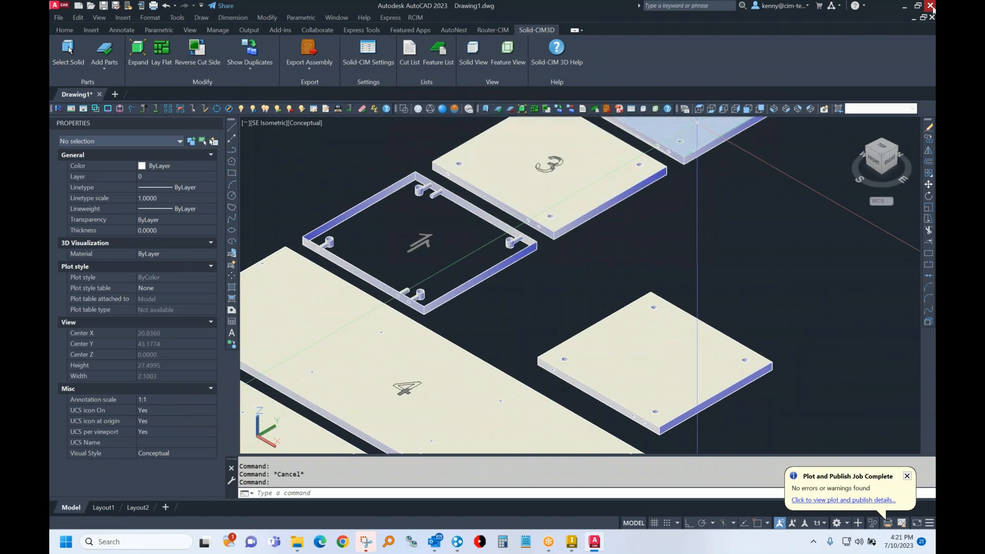
Step: Close AutoCAD and Inventor without saving 3 Cube.iam, and run Cut with Router-CIM Automation Suite on 3 Cube.csv
left_click(931, 7)
left_click(496, 292)
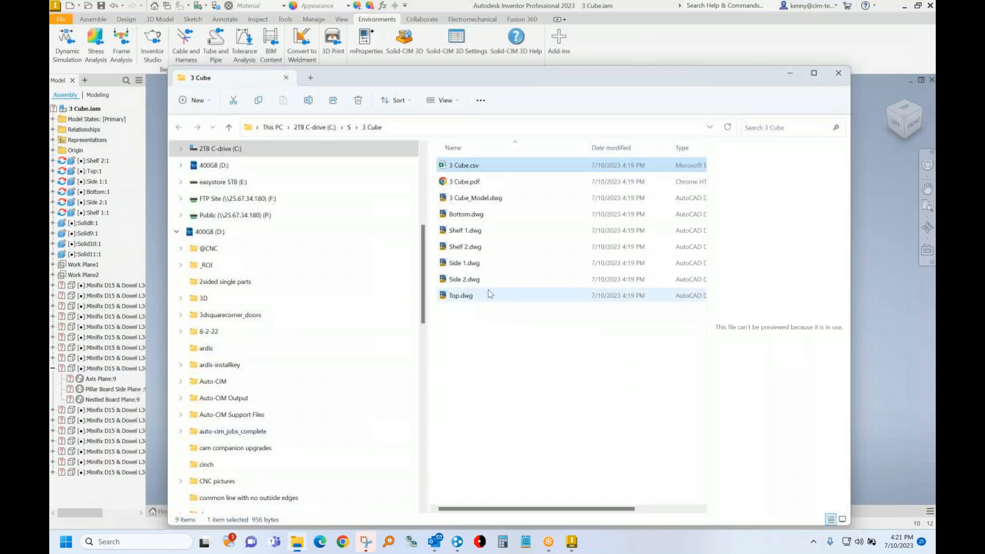
left_click(930, 6)
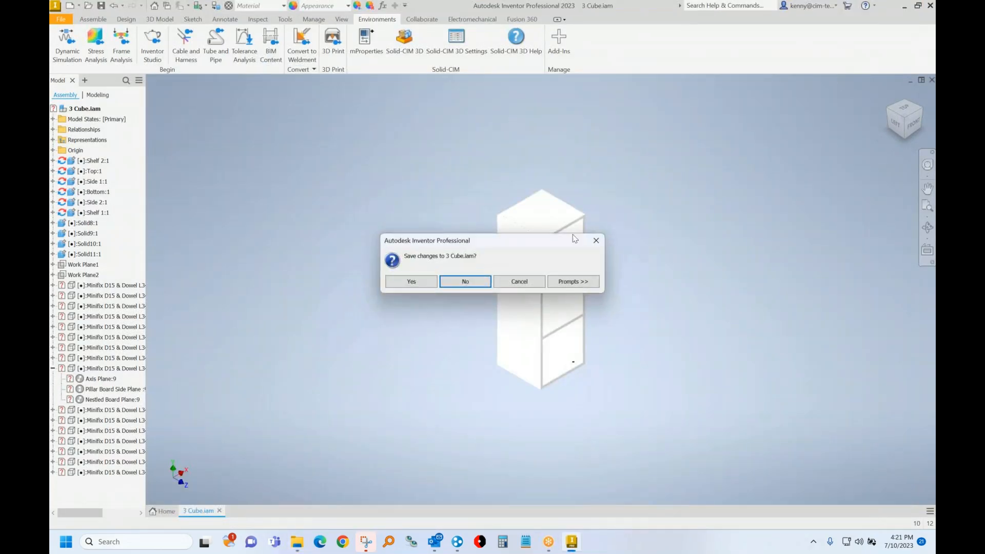
left_click(446, 284)
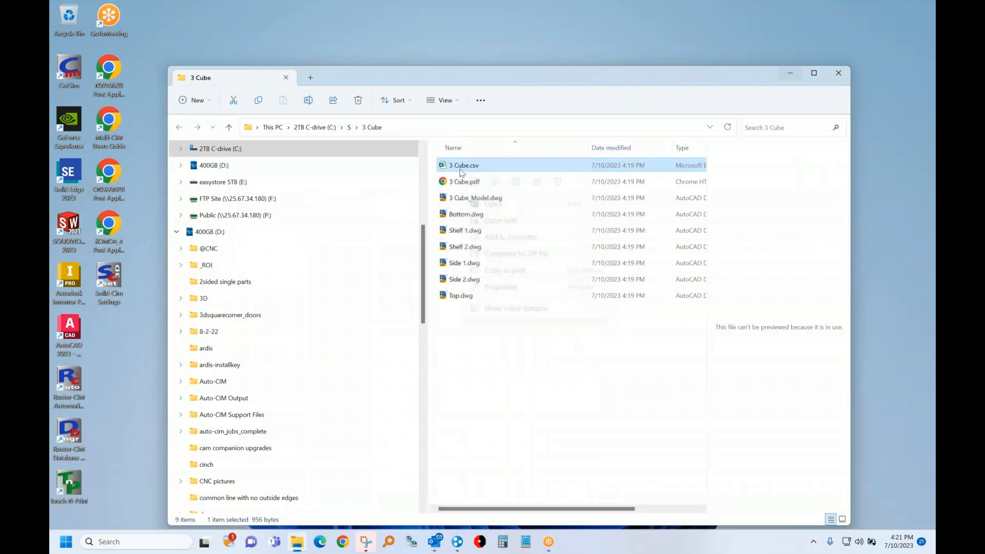
left_click(533, 311)
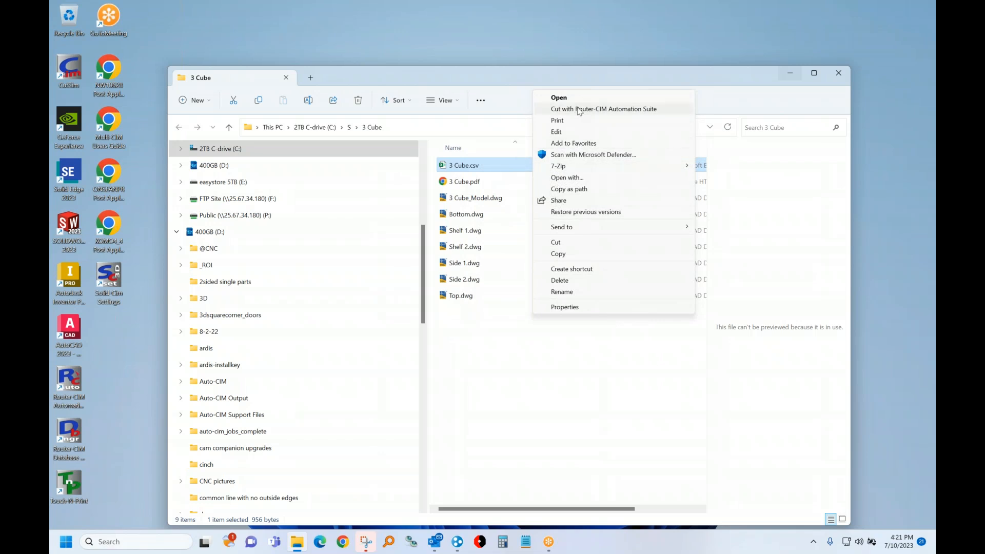
left_click(579, 110)
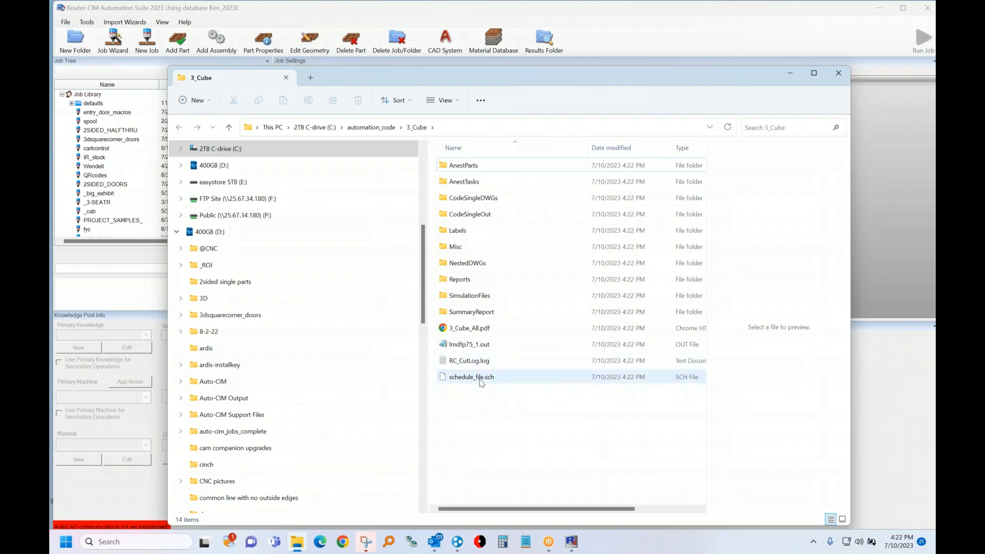
Step: Review the NC code in lmdfp75_1.out and the part and nesting pages of 3_Cube_All.pdf, closing each file
double_click(487, 347)
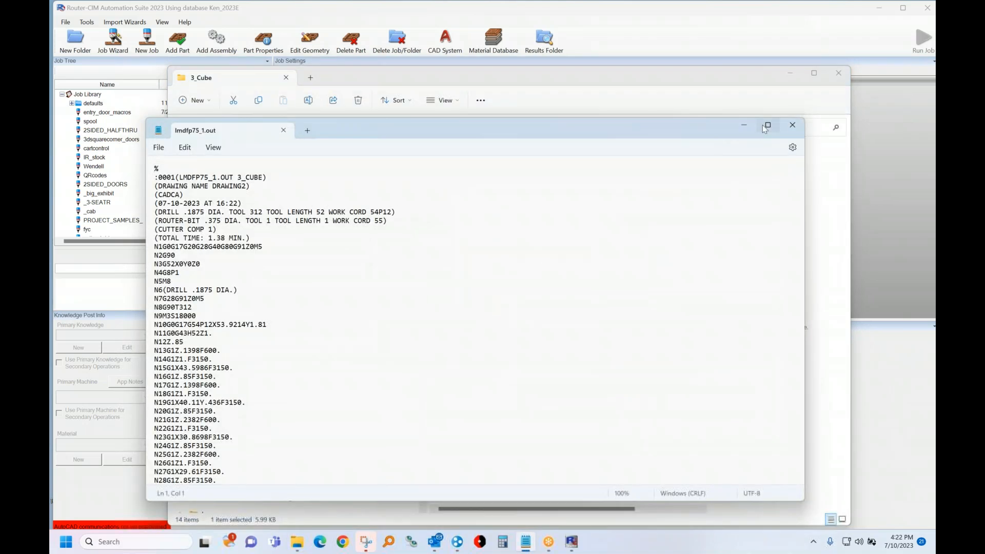
left_click(800, 128)
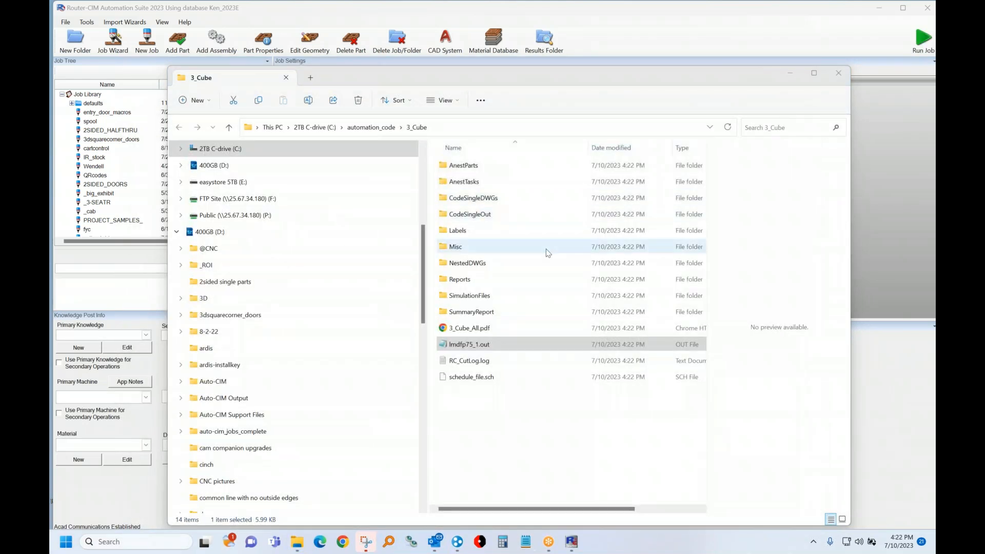
double_click(468, 328)
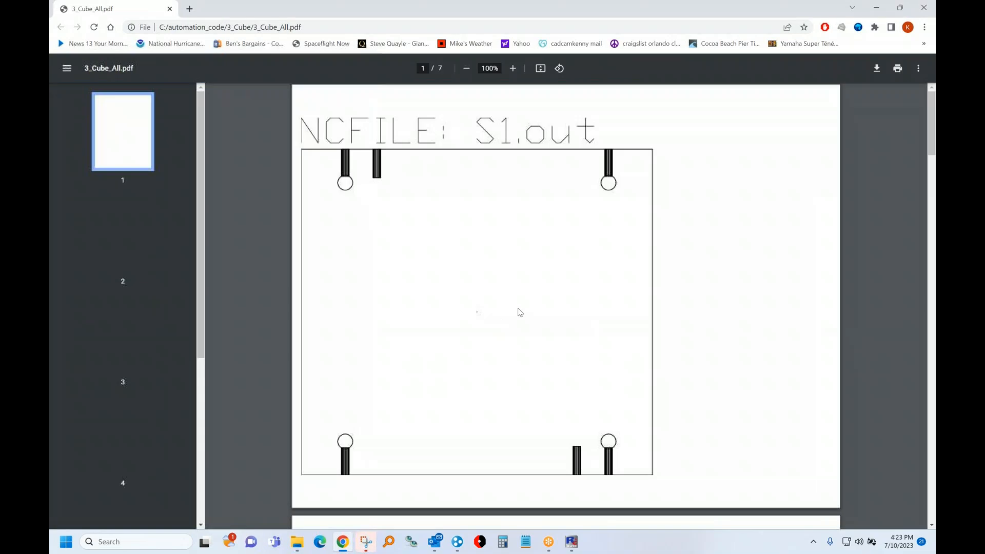
left_click_drag(931, 136, 931, 501)
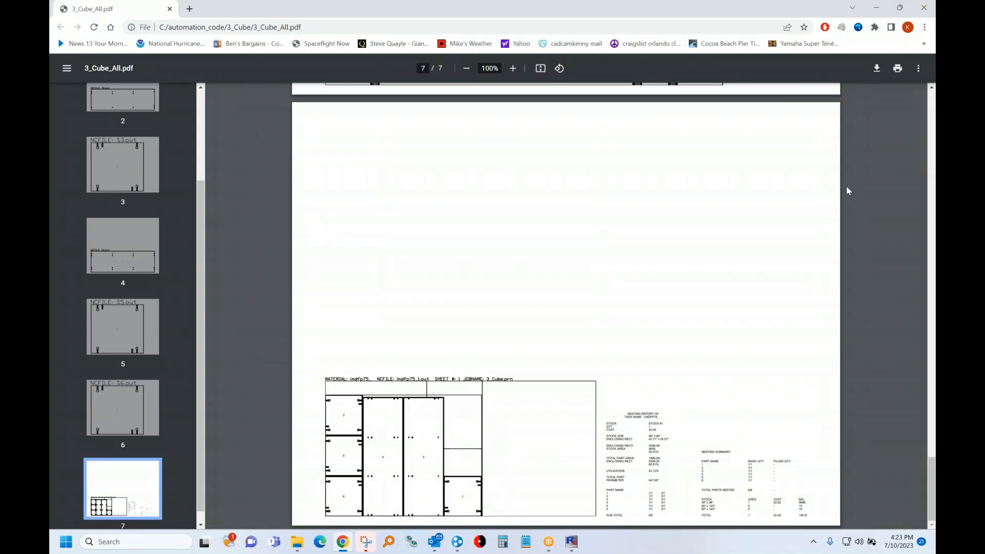
left_click(923, 7)
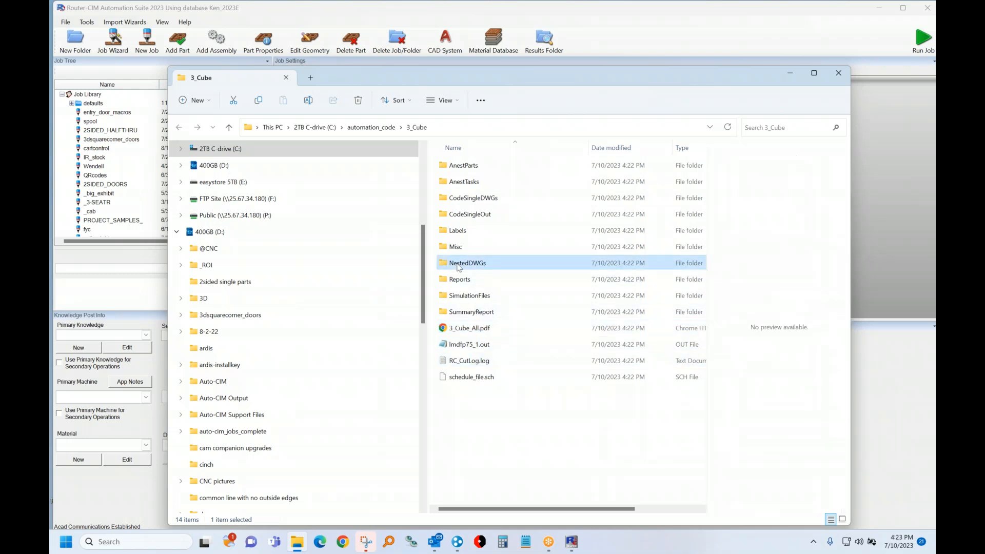
Step: Open lmdfp75_.dwg from the NestedDWGs folder and erase the leftover boundary lines above part 1 on the nested sheet
double_click(458, 264)
double_click(452, 165)
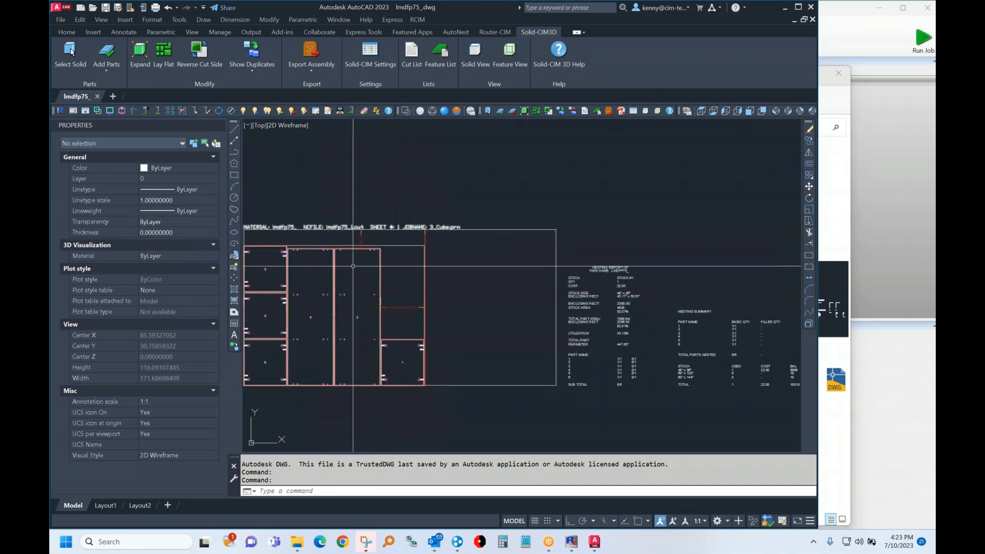
key("Return")
left_click(436, 237)
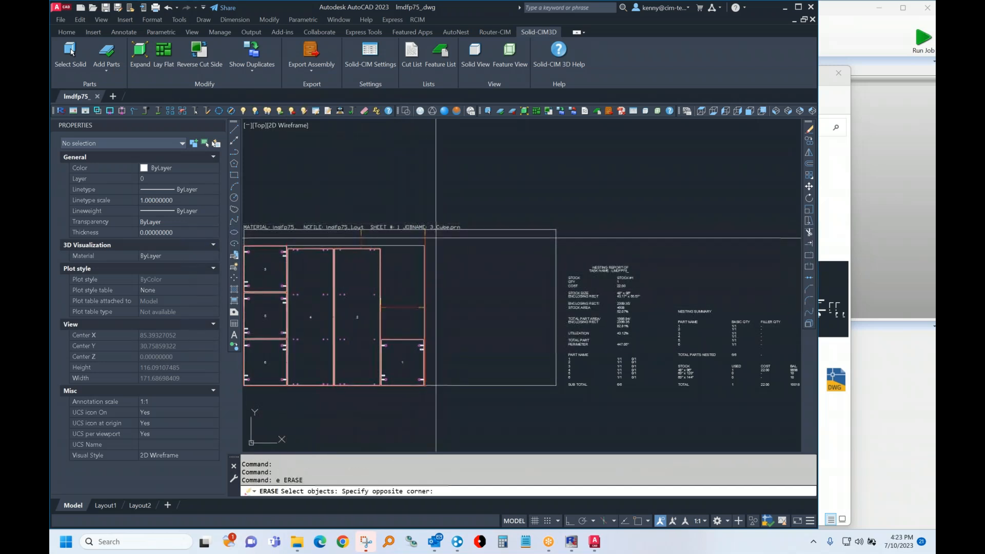
left_click(403, 308)
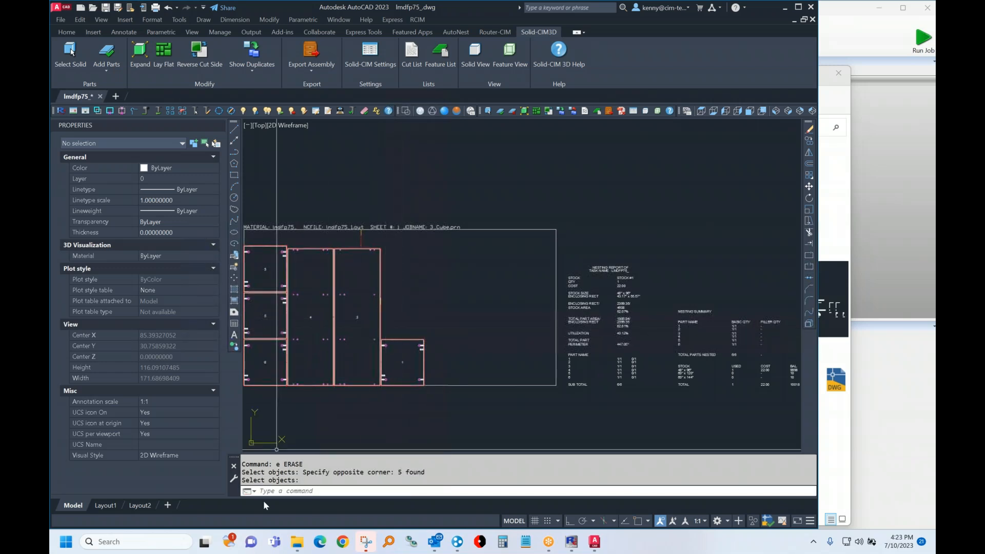
Step: Browse to automation_code\_3-SEATR\CodeSingleDWGs in File Explorer and move its window aside so the nested sheet stays visible
left_click(291, 543)
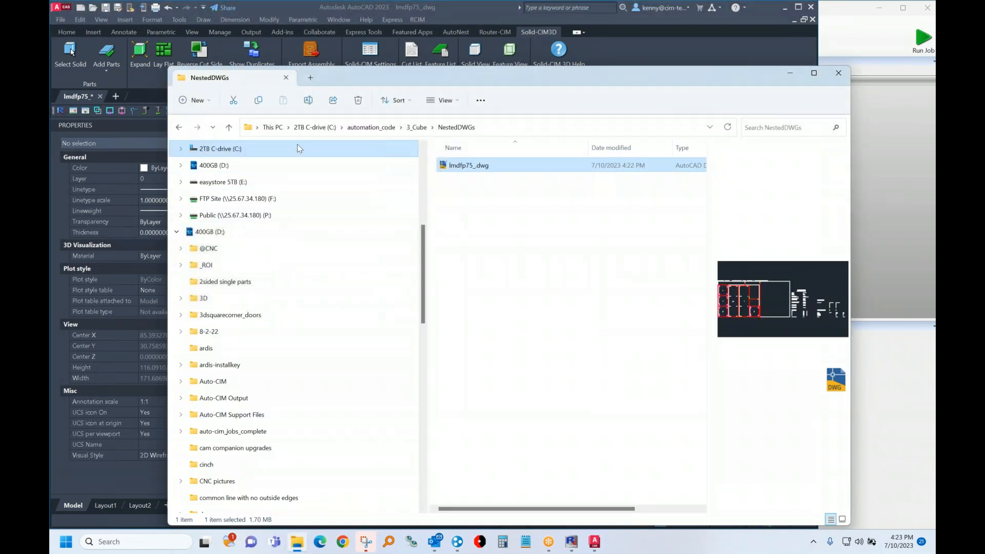
left_click(365, 128)
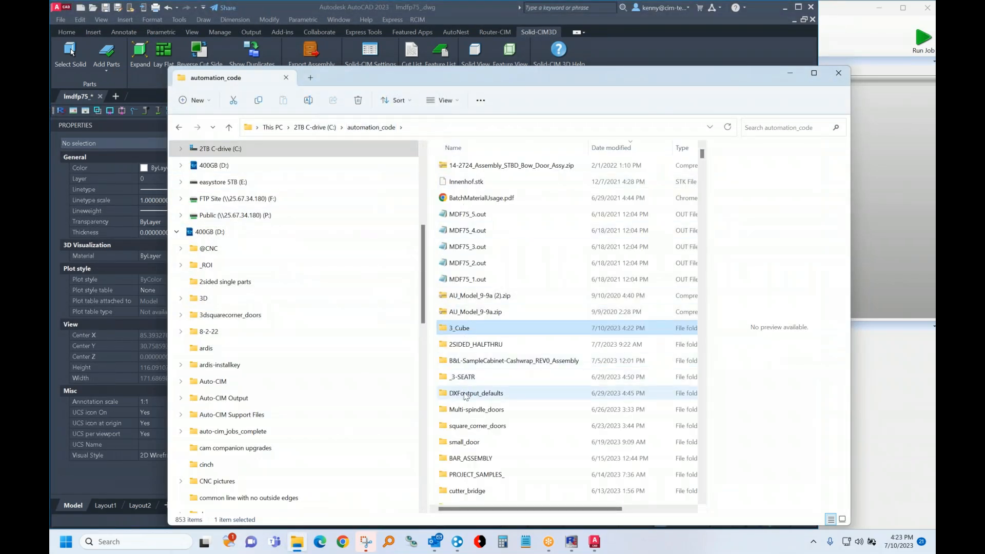
left_click(458, 380)
double_click(458, 380)
double_click(486, 200)
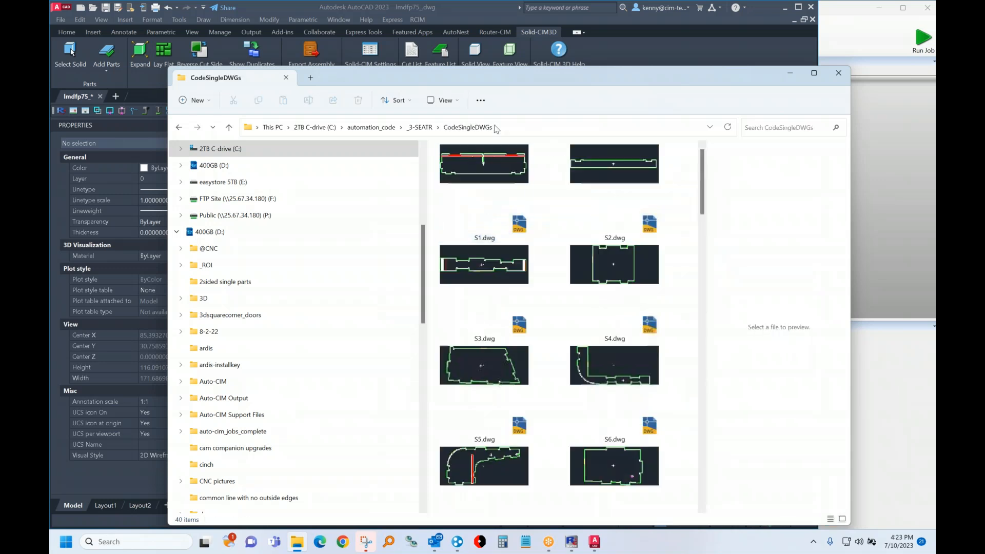
mouse_move(471, 77)
left_mouse_down()
mouse_move(557, 104)
mouse_move(708, 77)
left_mouse_up()
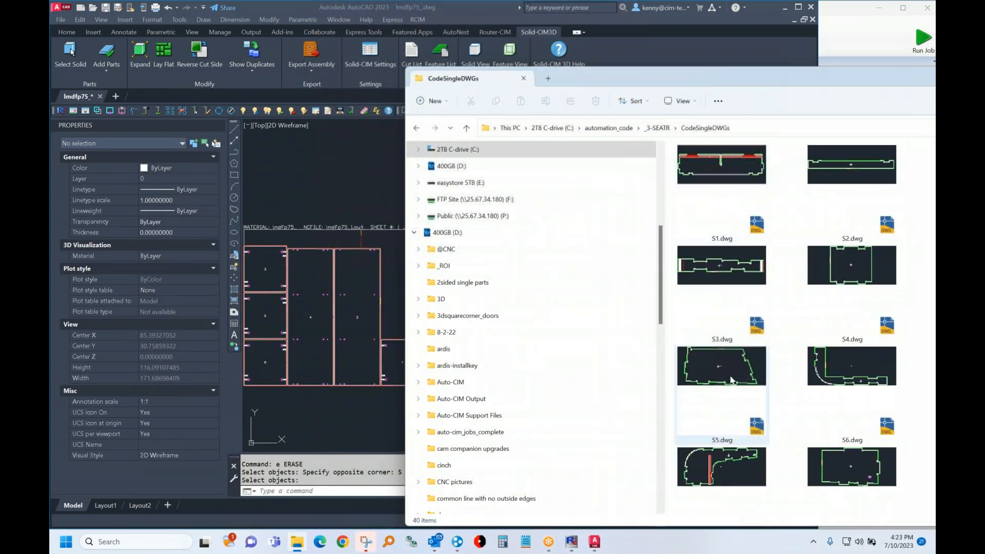
Step: Insert S7.dwg into the free sheet area above part 1 at scale 1 and rotation 0
left_click_drag(707, 475, 380, 333)
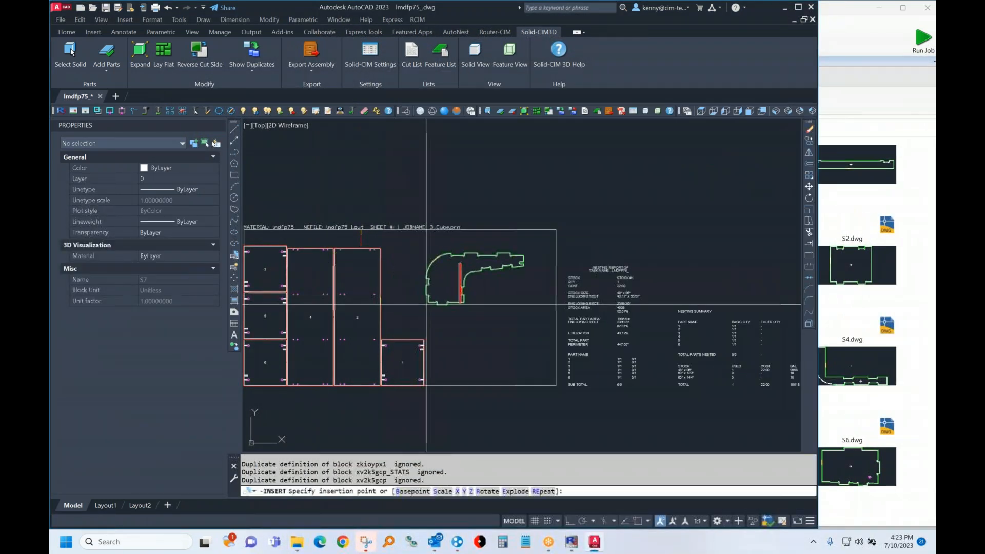
left_click(384, 333)
key("Return")
key("Return")
key("Return")
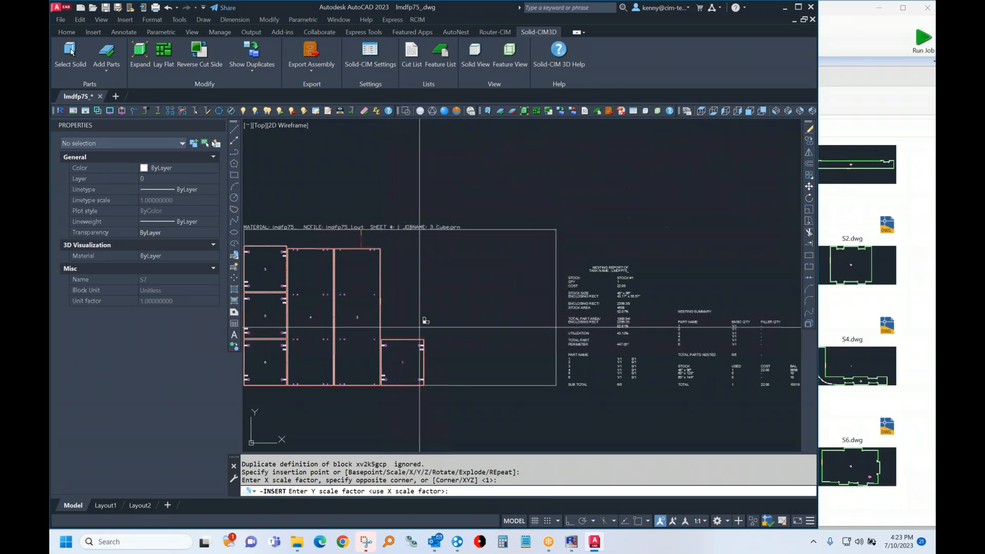
Step: Insert S8.dwg beside part 1 along the sheet's lower edge at scale 1 and rotation 0
scroll(852, 438, "down", 2)
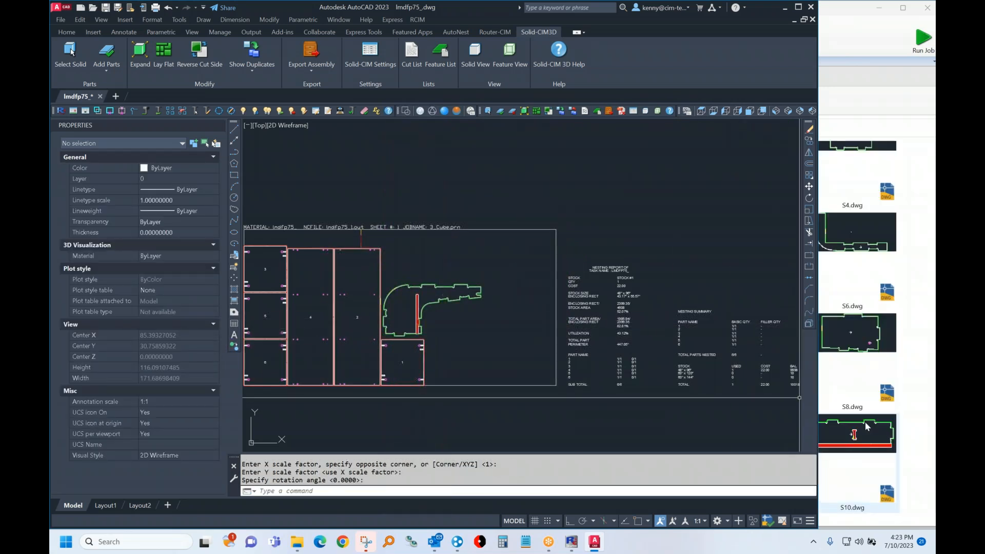
left_click_drag(859, 358, 477, 365)
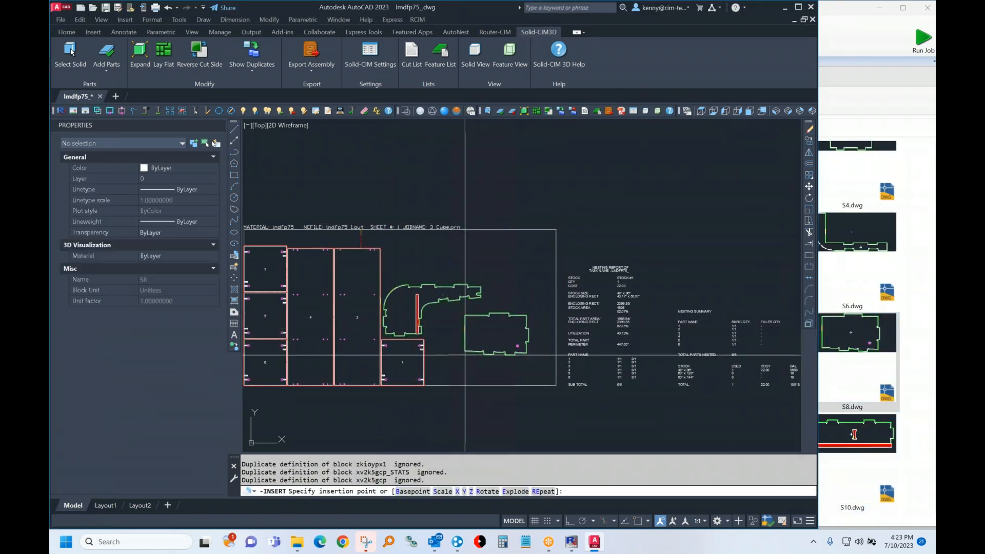
left_click(424, 363)
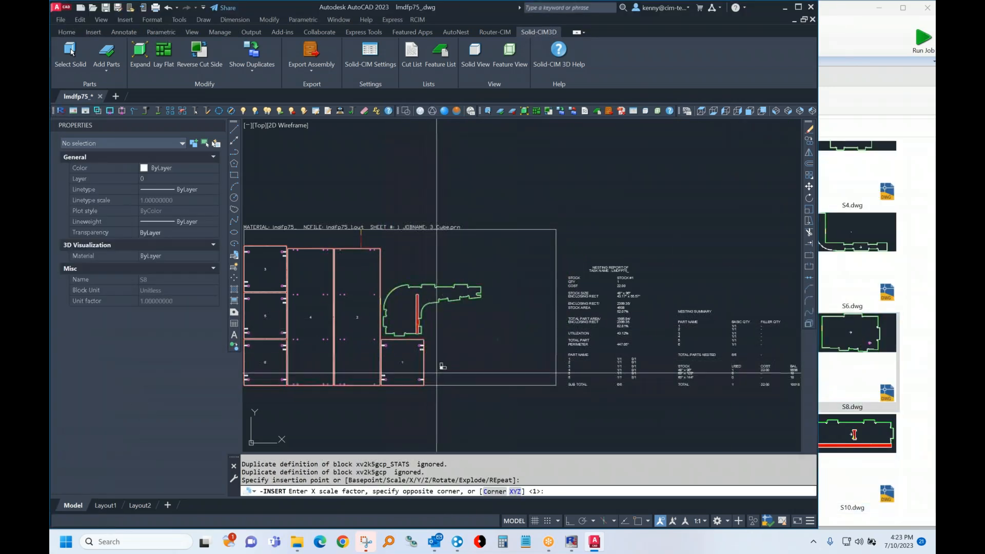
key("Return")
key("Return")
key("Return")
Step: Draw a closed, notched outline from orthogonal lines in the free sheet area above the S7 part, with Ortho on
type("l")
key("Return")
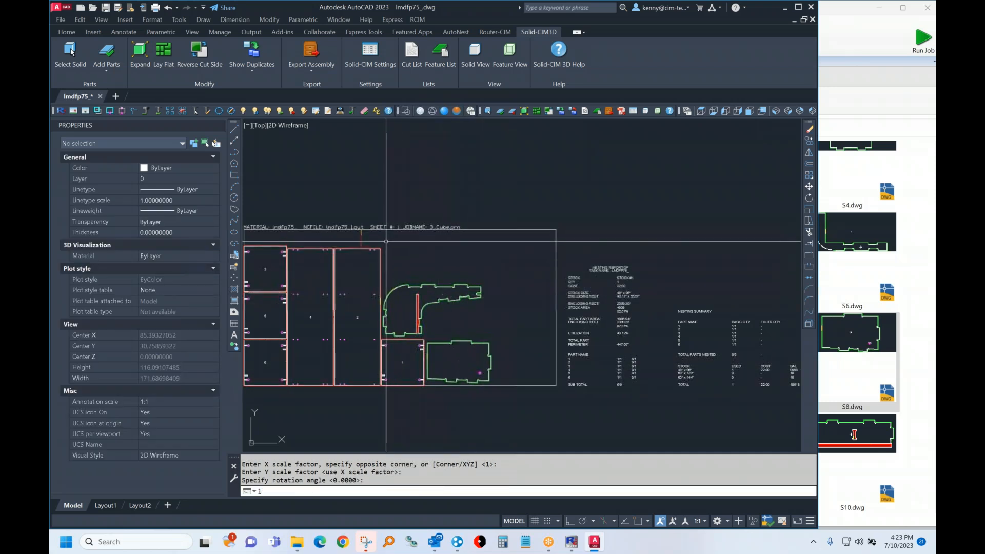
left_click(389, 233)
key("F8")
left_click(390, 249)
left_click(395, 250)
left_click(395, 261)
left_click(388, 261)
left_click(388, 273)
left_click(402, 273)
left_click(454, 280)
left_click(454, 257)
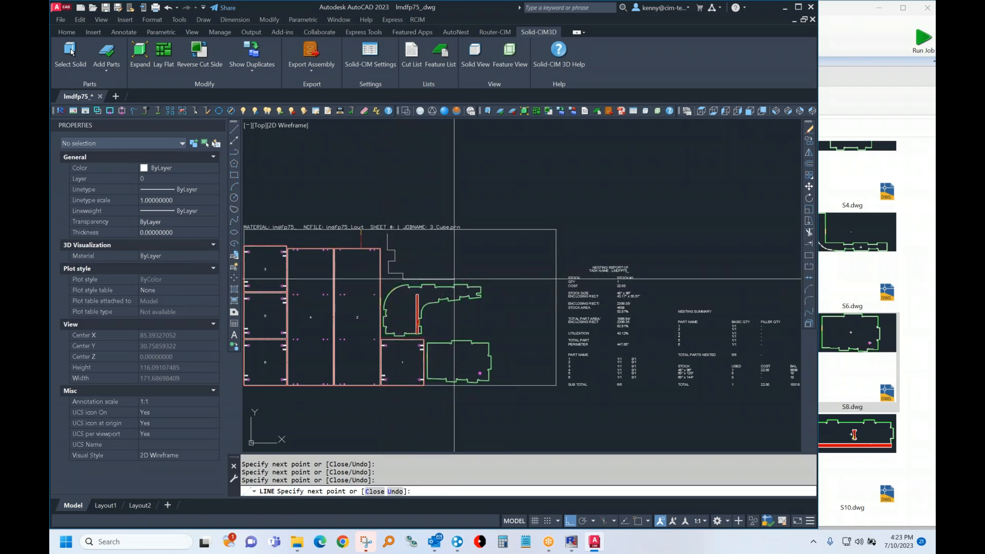
left_click(443, 251)
left_click(442, 242)
type("c")
key("Return")
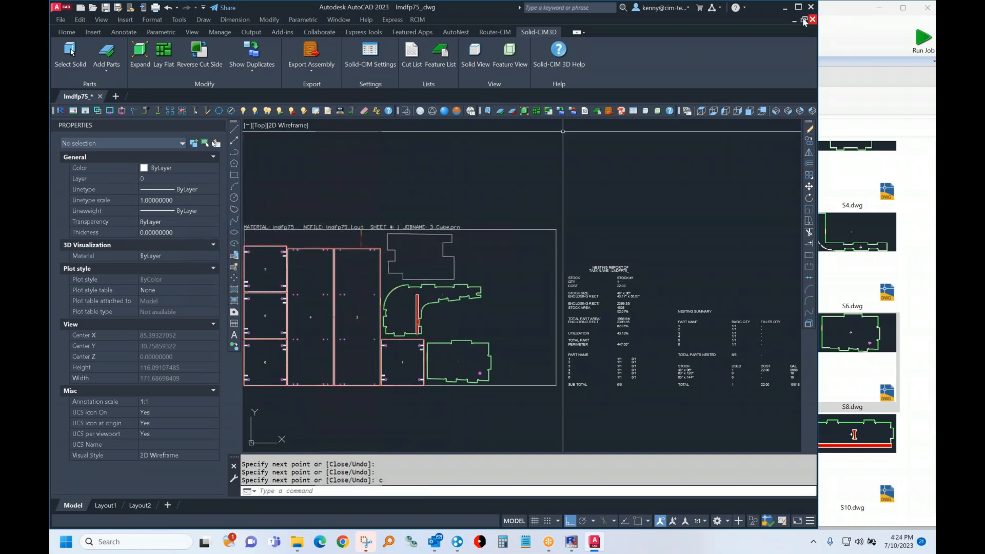
Step: Maximize the drawing window and draw a small ellipse inside the lower part of the notched outline
left_click(799, 8)
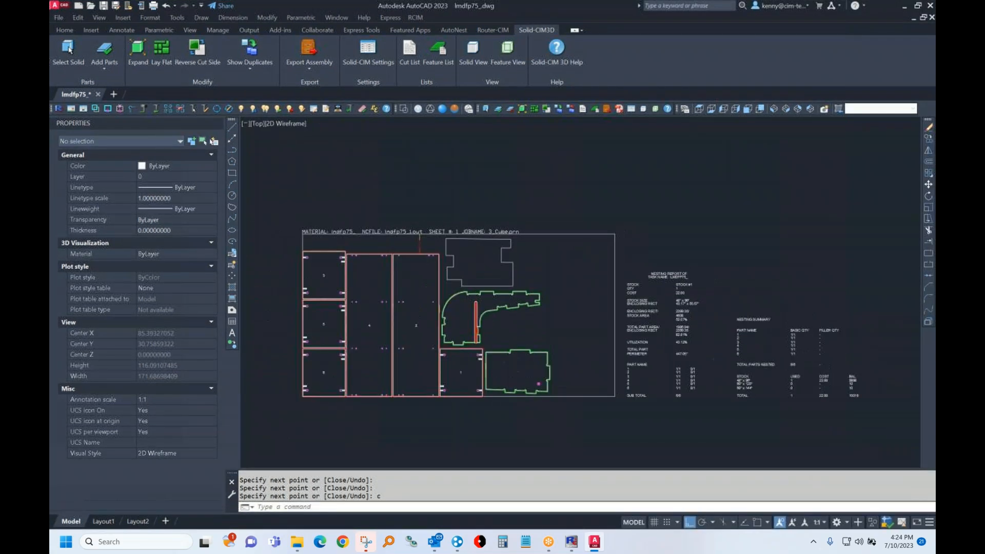
left_click(232, 230)
left_click(480, 277)
left_click(501, 277)
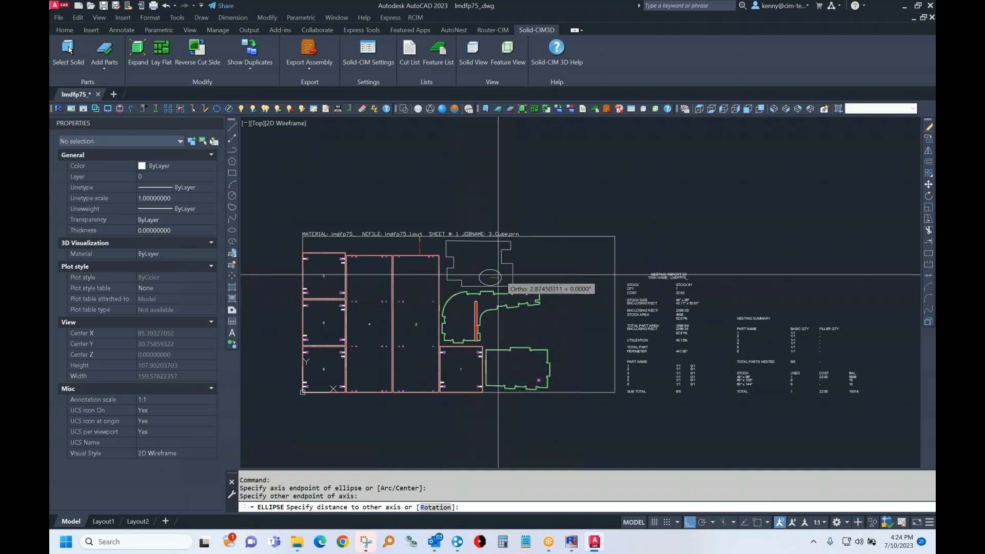
left_click(491, 272)
Step: Draw a closed, freeform spline shape inside the notched outline above the ellipse, with Ortho off
left_click(232, 220)
left_click(472, 248)
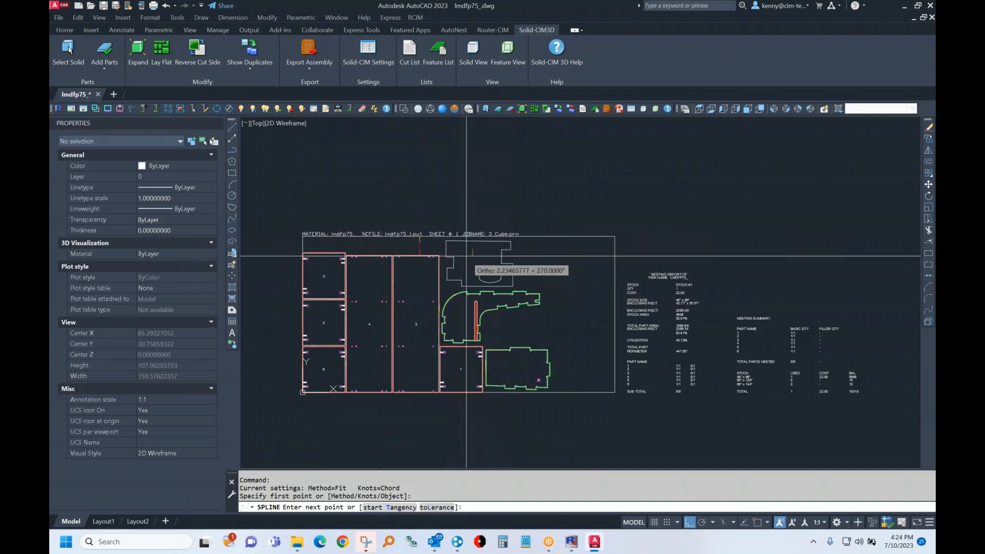
key("F8")
left_click(467, 255)
left_click(468, 263)
left_click(481, 263)
left_click(481, 255)
type("c")
key("Return")
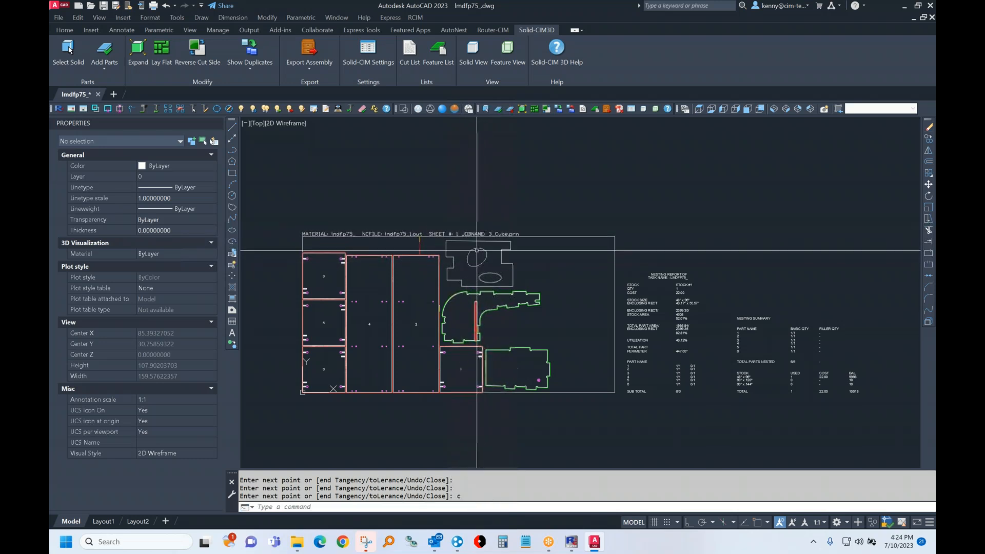
Step: Stretch the right endpoint of the notched outline's top line by @.002,.003 and inspect the corner gap
scroll(477, 251, "up", 5)
left_click(565, 190)
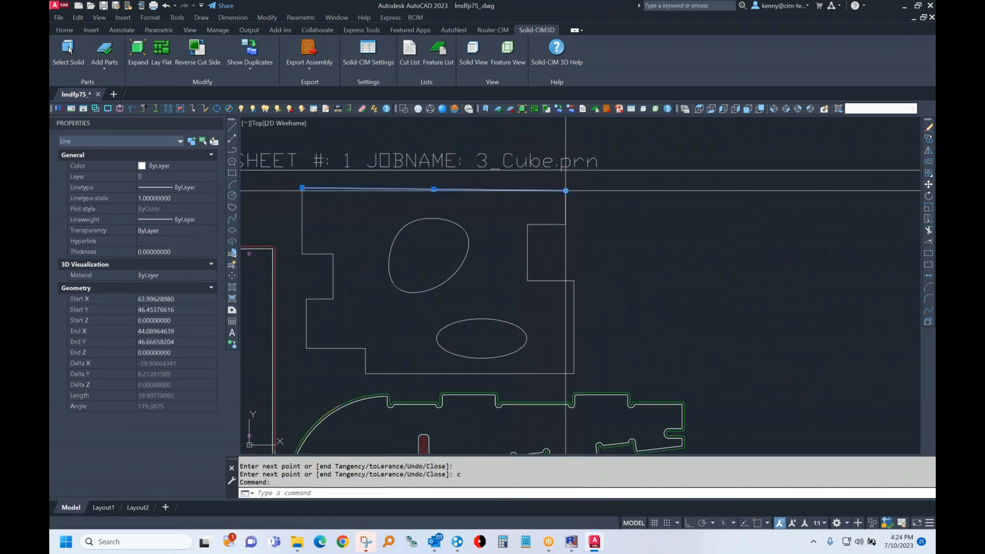
left_click(565, 190)
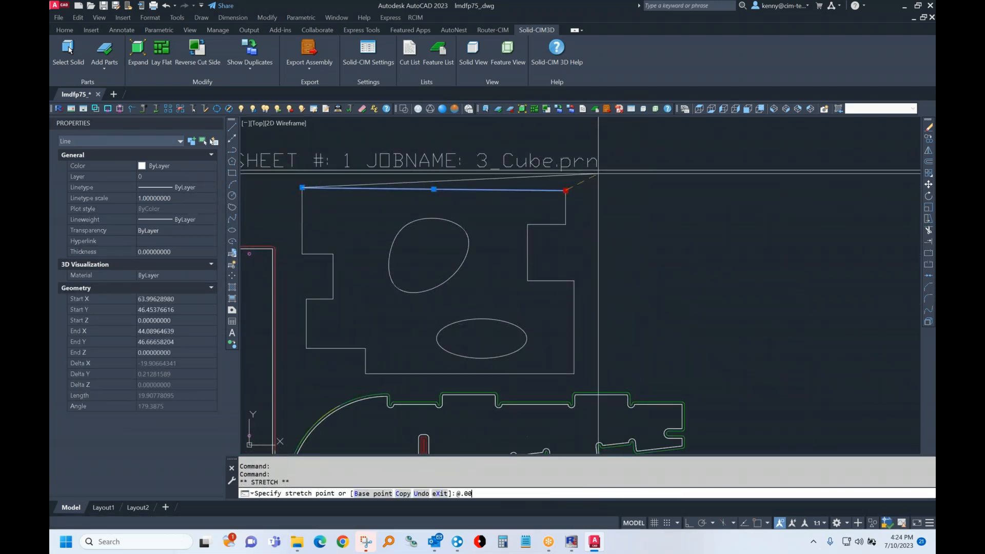
type("@.002,.003")
key("Return")
key("Escape")
key("Escape")
scroll(571, 188, "up", 8)
scroll(525, 195, "up", 15)
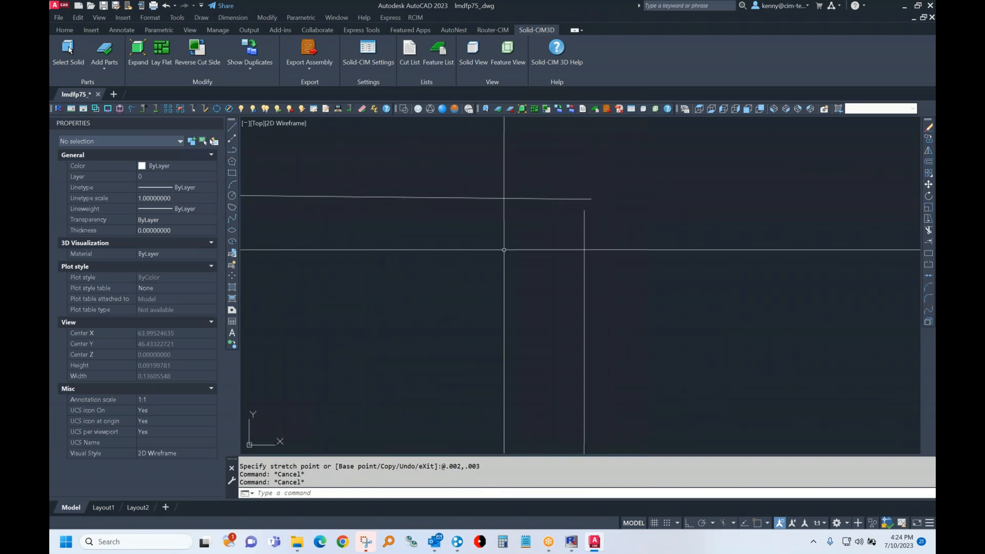
scroll(477, 278, "down", 5)
scroll(477, 279, "down", 15)
mouse_move(482, 246)
middle_mouse_down()
mouse_move(488, 203)
mouse_move(584, 152)
middle_mouse_up()
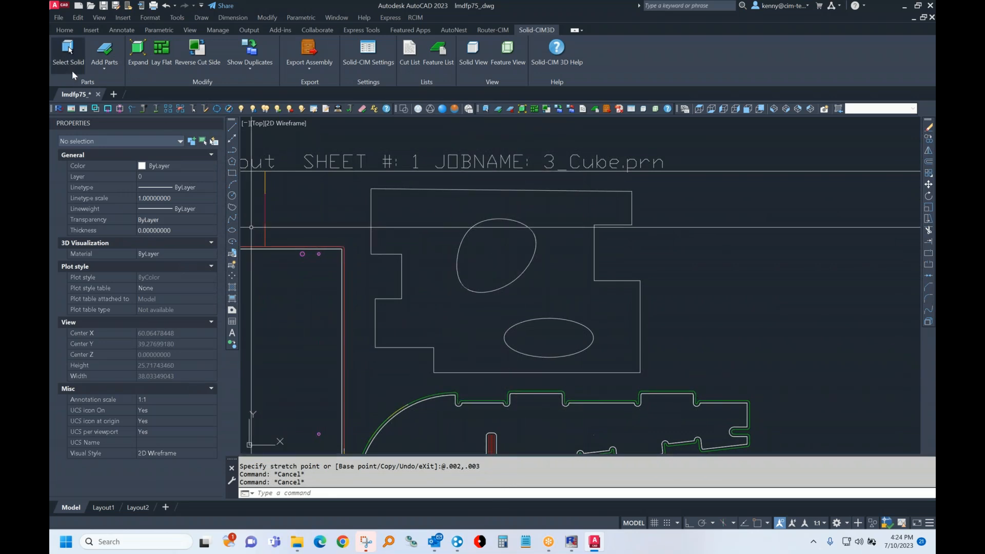
Step: Convert the notched outline, spline and ellipse into Router-CIM shapes with Geoshape
left_click(492, 30)
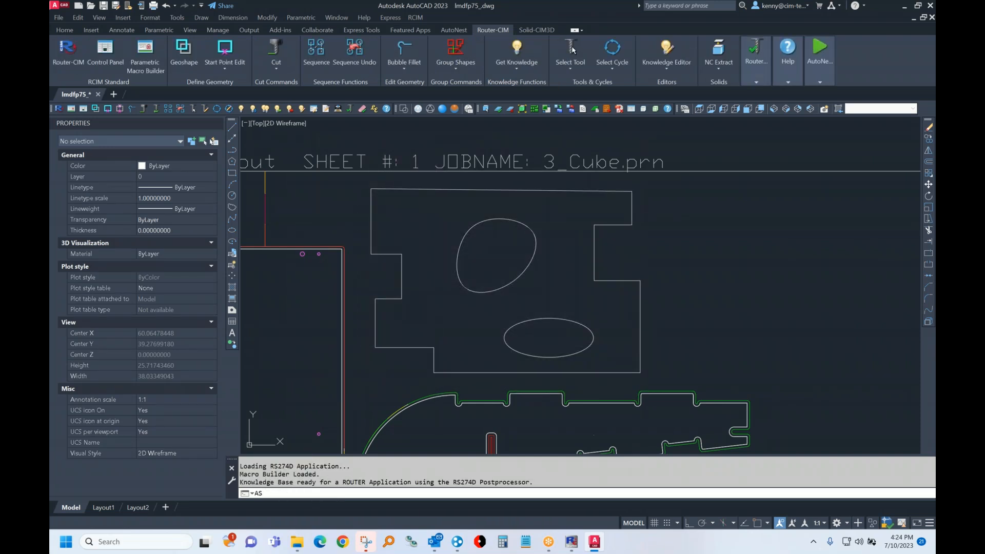
key("Return")
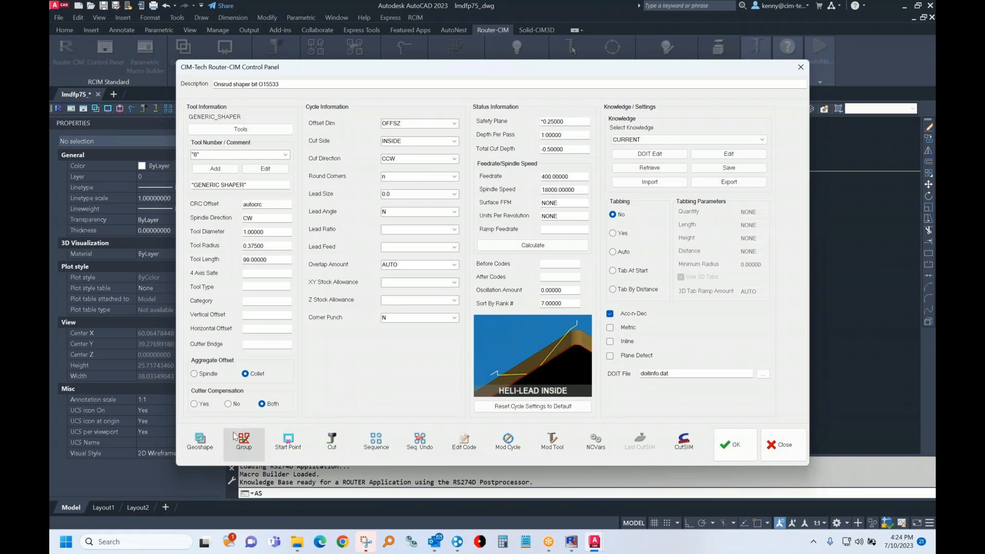
left_click(201, 441)
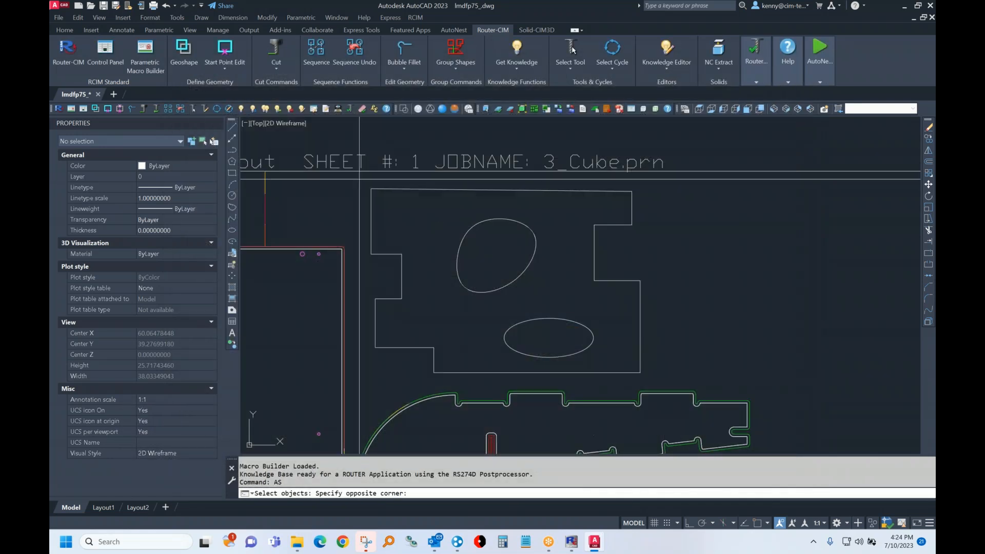
left_click(674, 378)
key("Return")
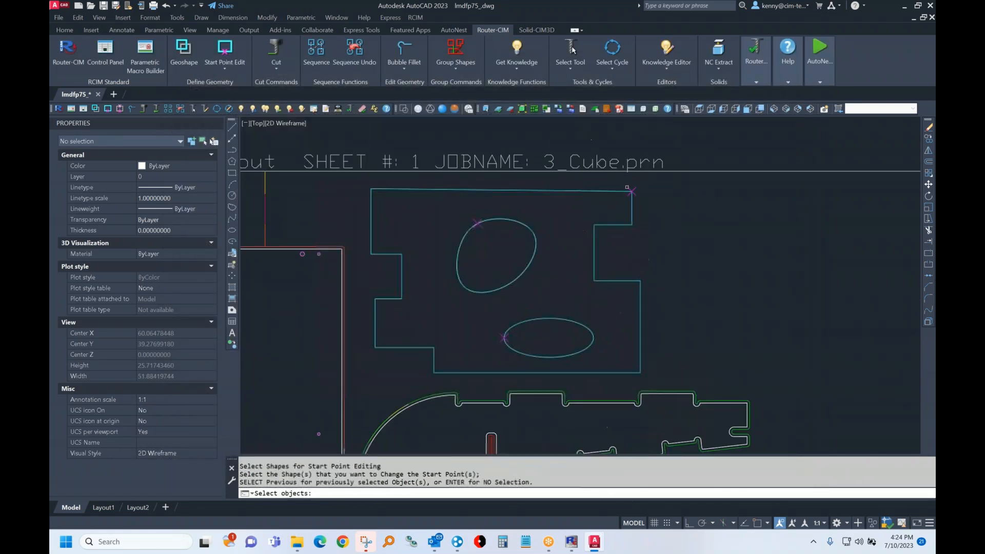
Step: Move the notched outline's start point to the middle of its top edge and finish start point editing
left_click(583, 191)
key("Return")
left_click(495, 190)
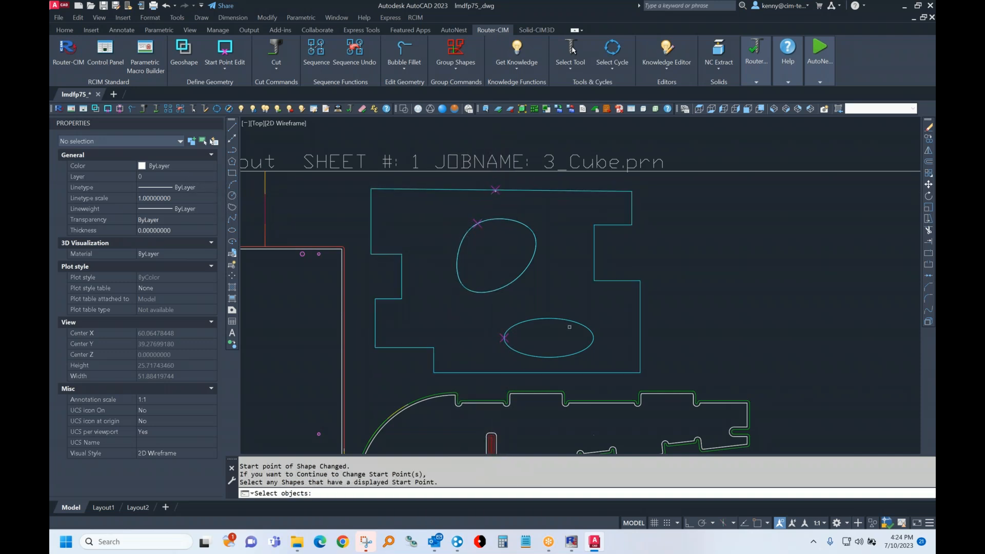
key("Return")
key("Escape")
left_click(553, 318)
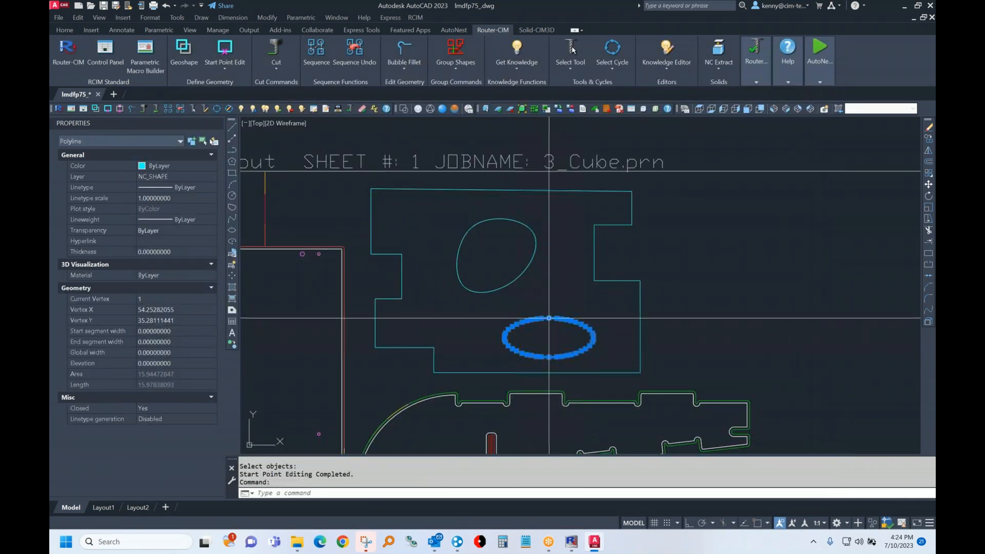
left_click(548, 317)
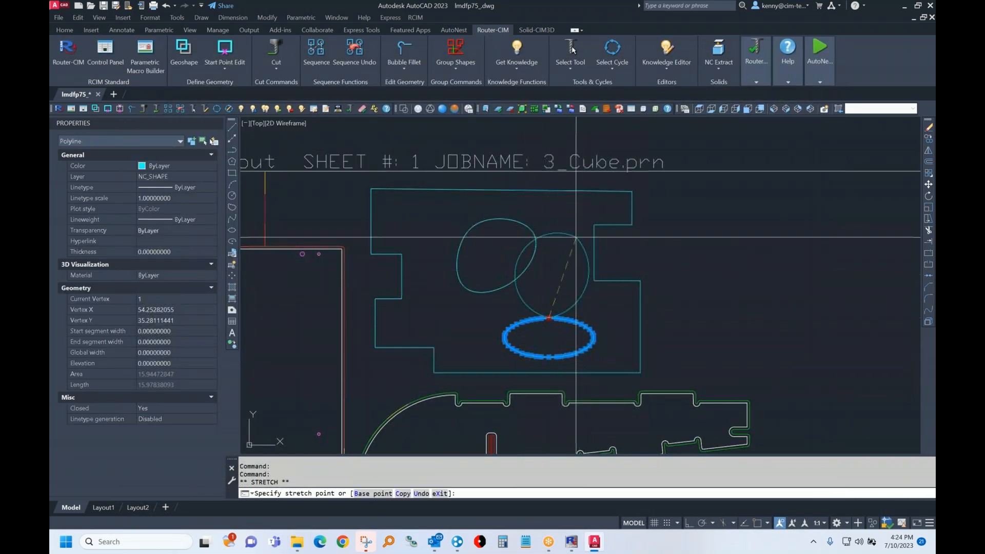
key("Escape")
left_click(515, 278)
left_click(514, 280)
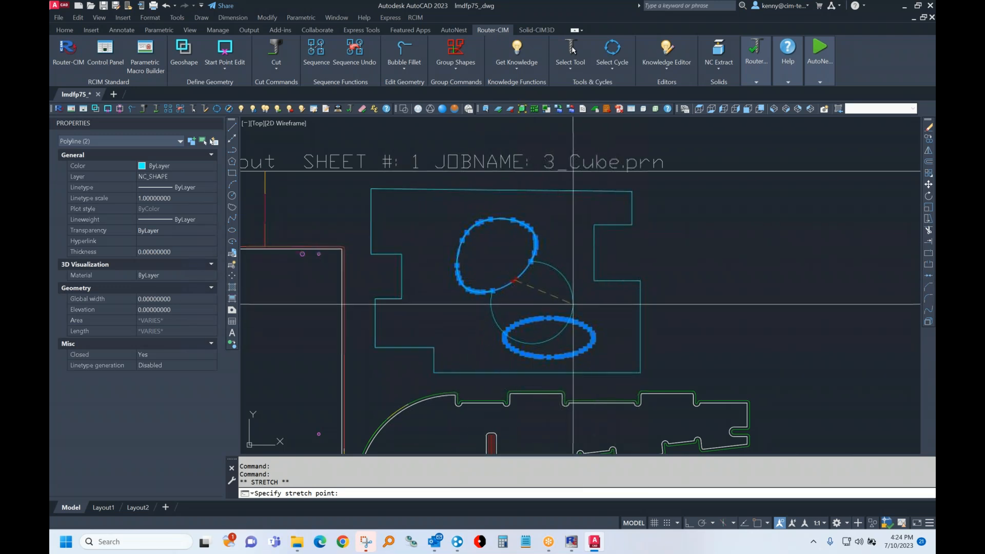
key("Escape")
key("Escape")
Step: Move the converted outline off its original lines to compare the upper-right corner, and undo the move
scroll(632, 192, "up", 20)
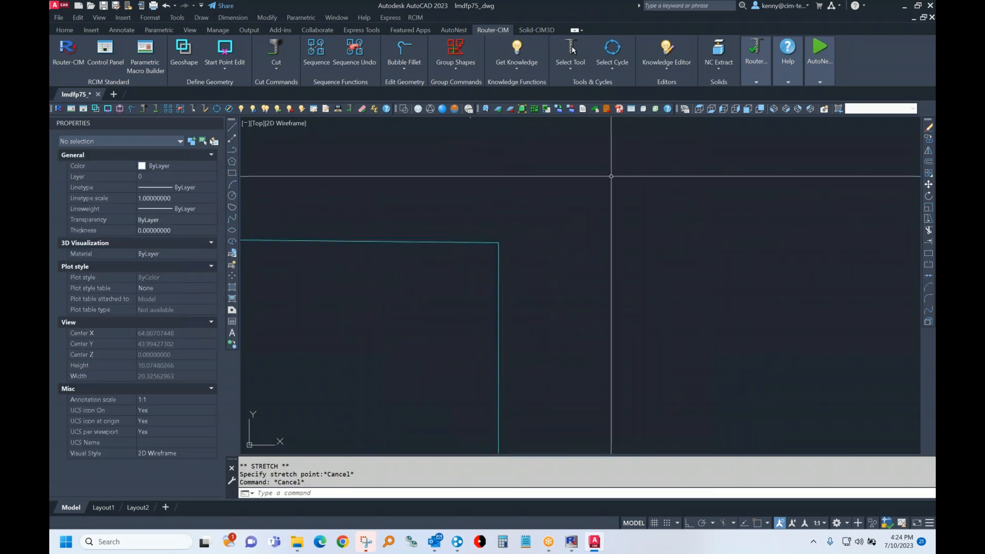
scroll(597, 218, "up", 6)
type("m")
key("Return")
key("Return")
left_click(813, 216)
left_click(840, 191)
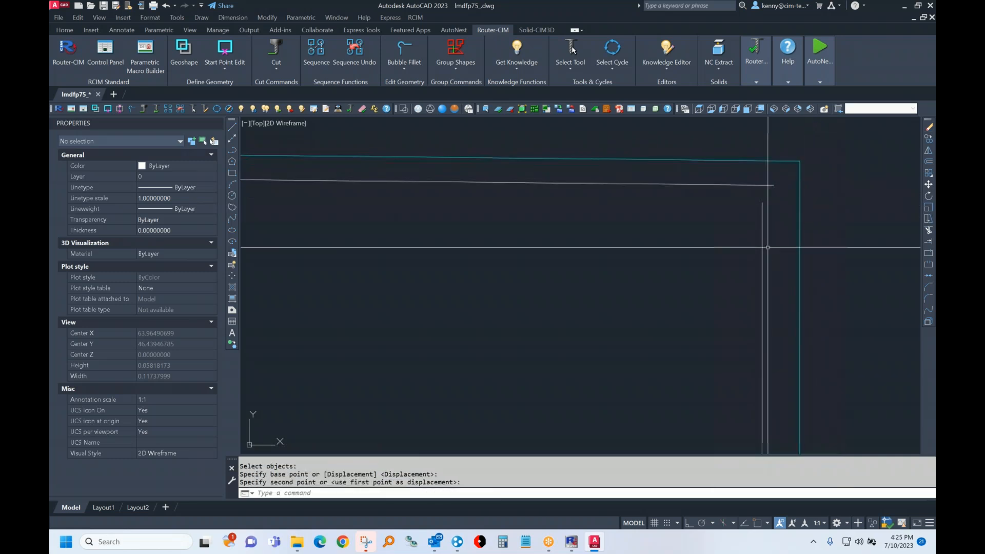
type("u")
key("Return")
scroll(573, 234, "down", 20)
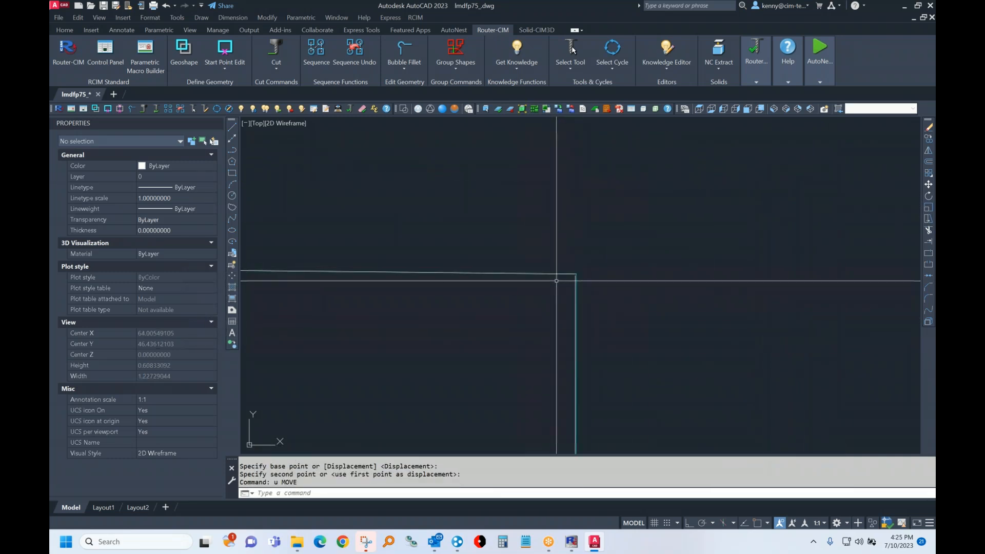
Step: Orbit the nested sheet to a 3D view and explode the inserted S7 part
middle_click_drag(573, 234, 462, 202, "shift")
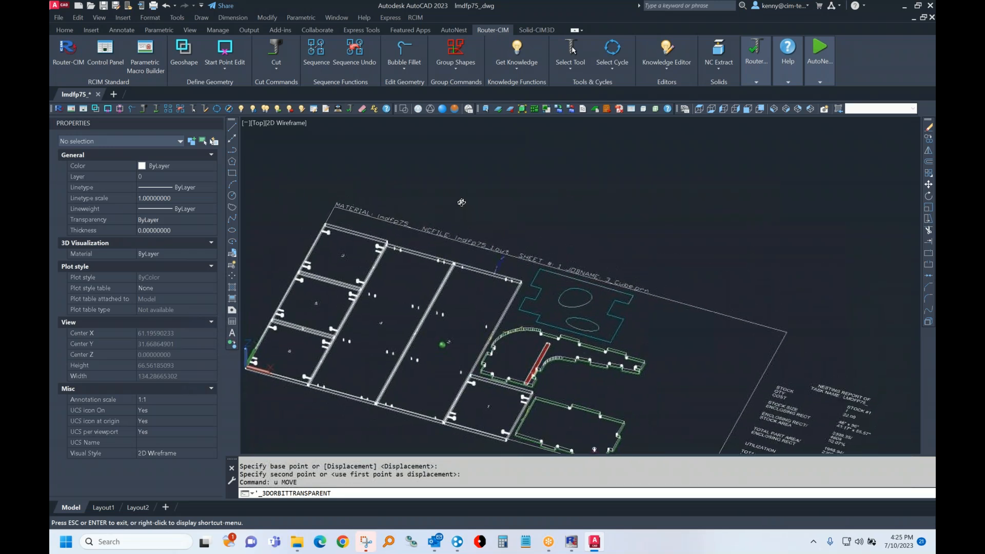
scroll(521, 307, "up", 2)
middle_click_drag(521, 307, 500, 235)
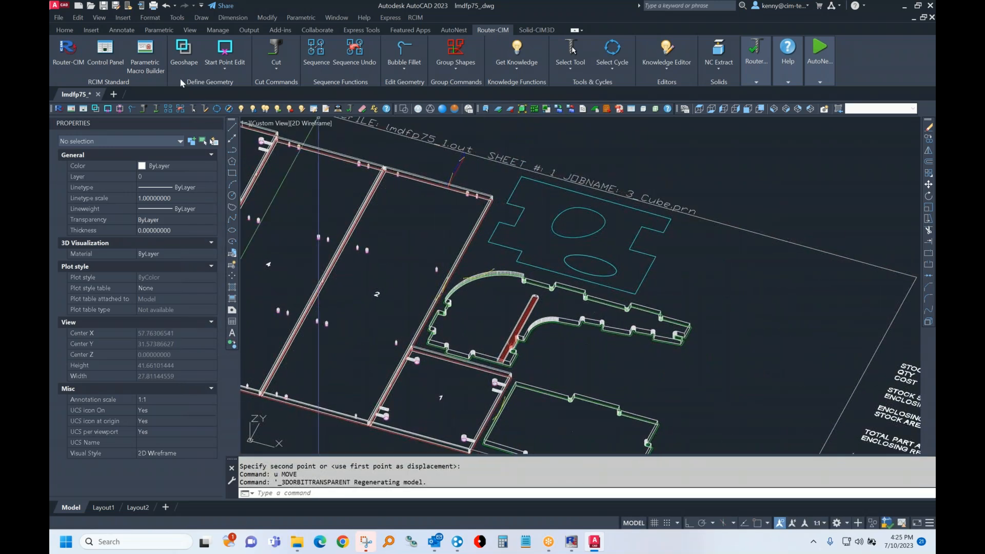
type("x")
key("Return")
left_click(465, 266)
key("Return")
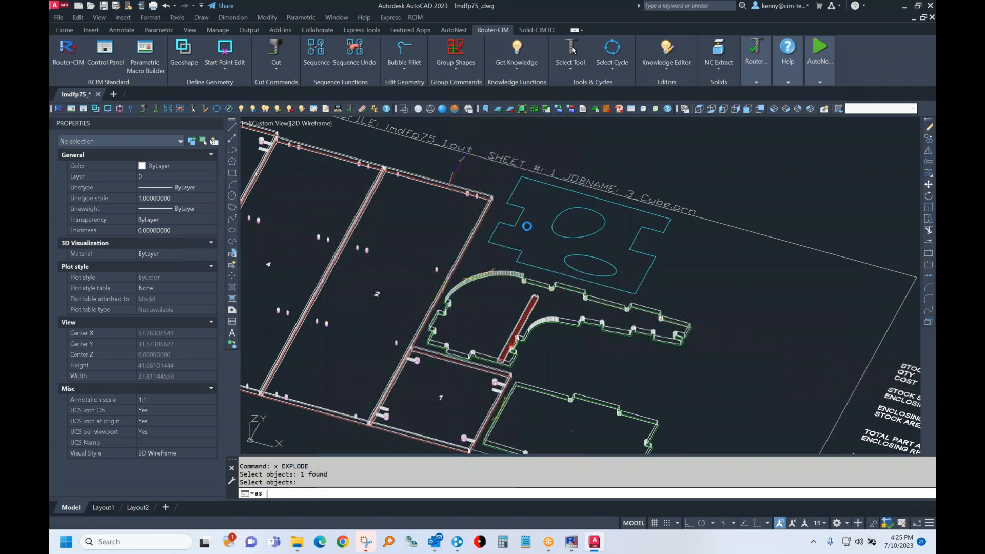
Step: Retrieve the cutting conditions from the S7 part's outside routing cycle without erasing the cycle
type("as")
key("Return")
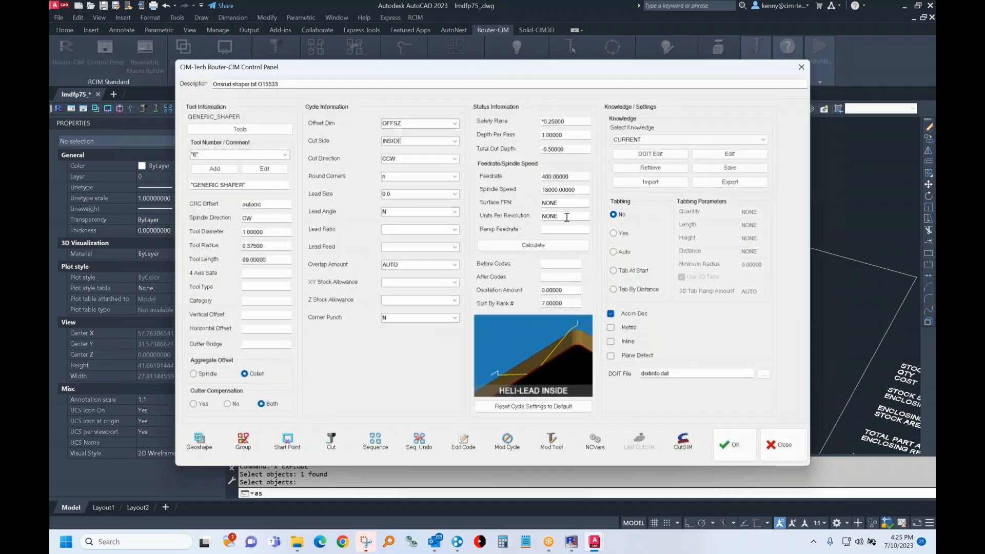
left_click(646, 169)
left_click(487, 276)
key("Return")
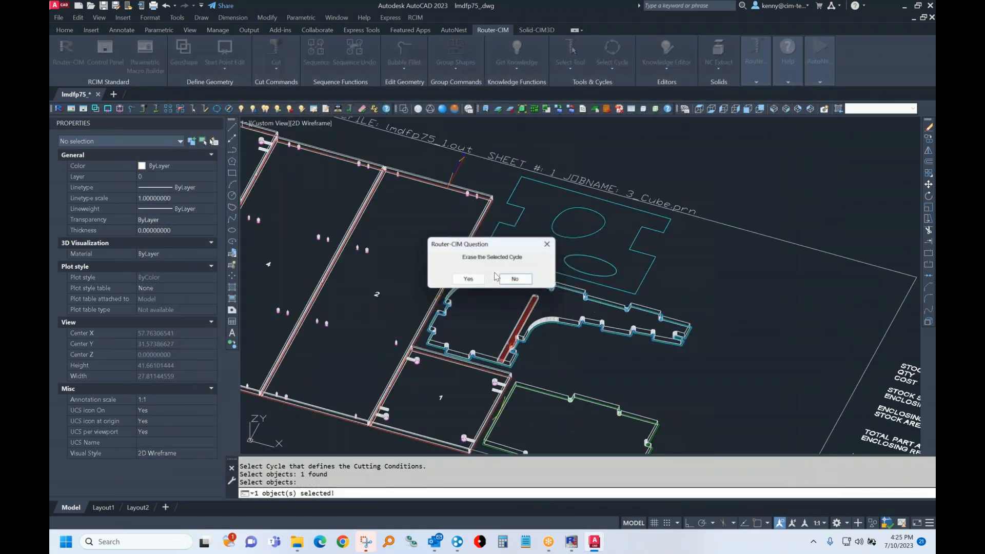
left_click(517, 280)
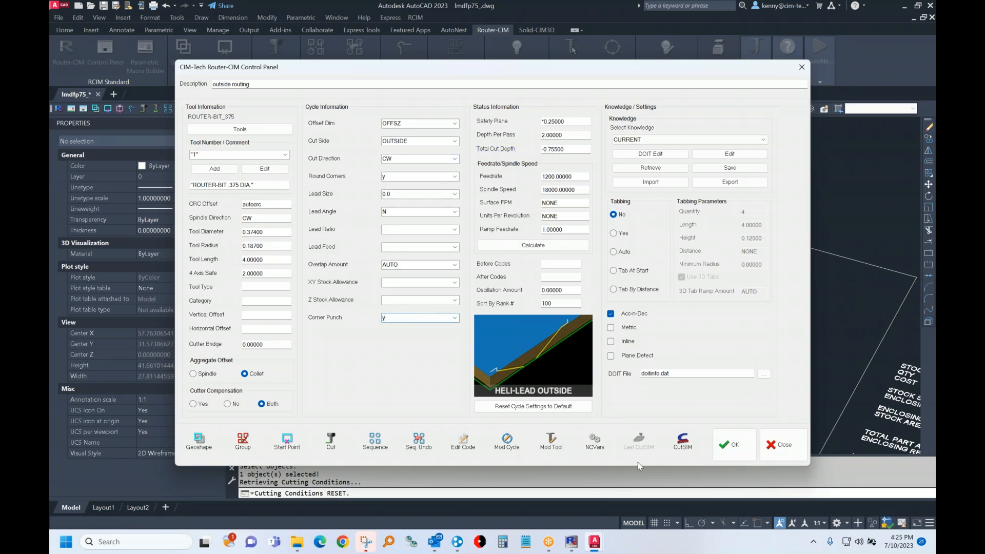
Step: Turn Corner Punch on and cut the notched outline with the retrieved outside routing conditions, checking the resulting toolpath corners
left_click(341, 445)
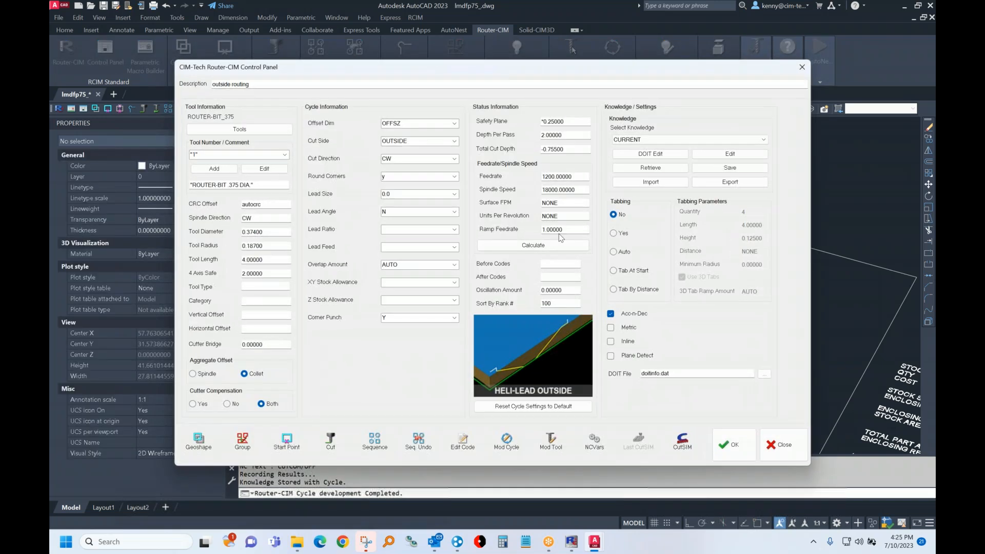
key("Escape")
scroll(532, 211, "up", 6)
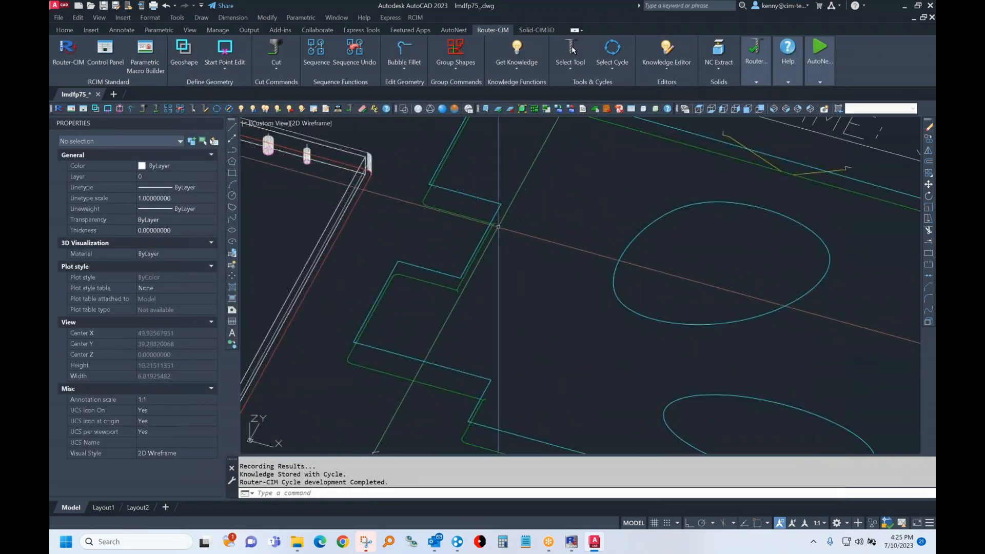
scroll(580, 246, "down", 4)
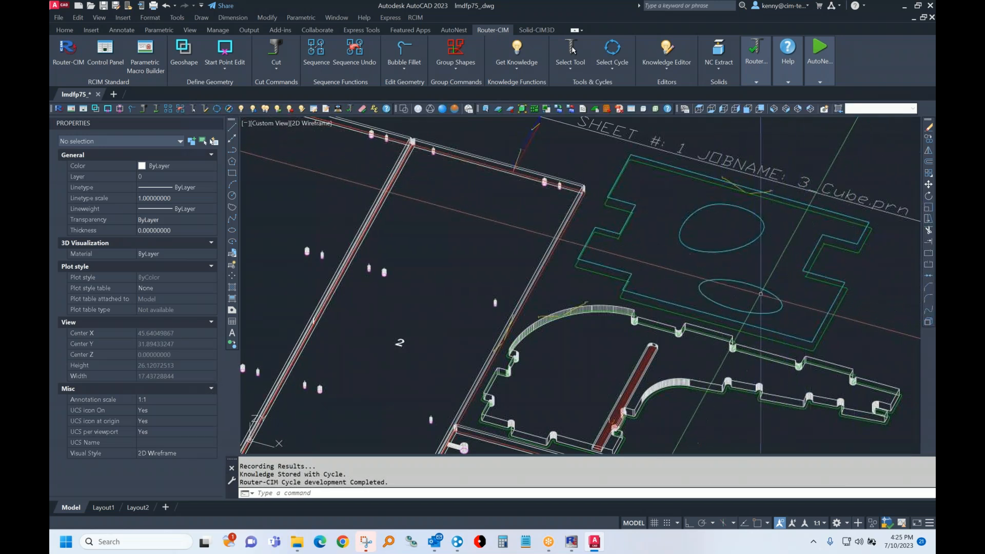
scroll(596, 259, "up", 4)
scroll(596, 259, "down", 6)
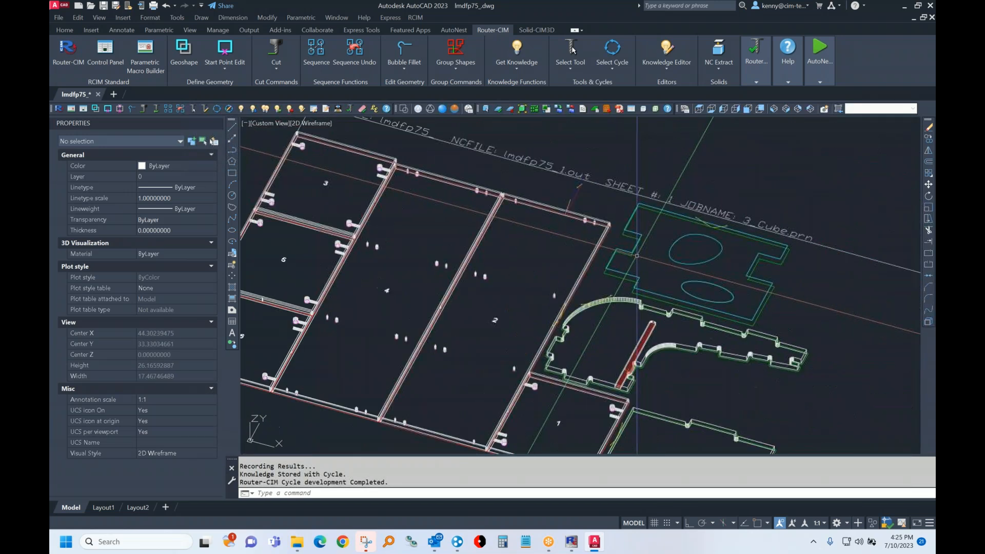
Step: Cut the spline shape with Cut Side INSIDE, direction CCW, Round Corners n and Depth Per Pass .74
type("as")
key("Return")
left_click(581, 334)
double_click(706, 106)
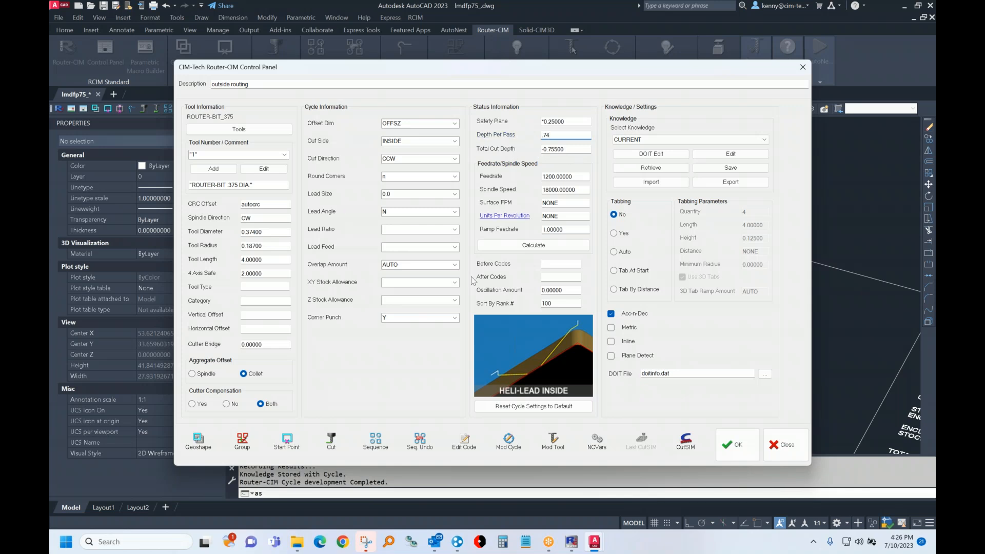
left_click(340, 442)
left_click(602, 256)
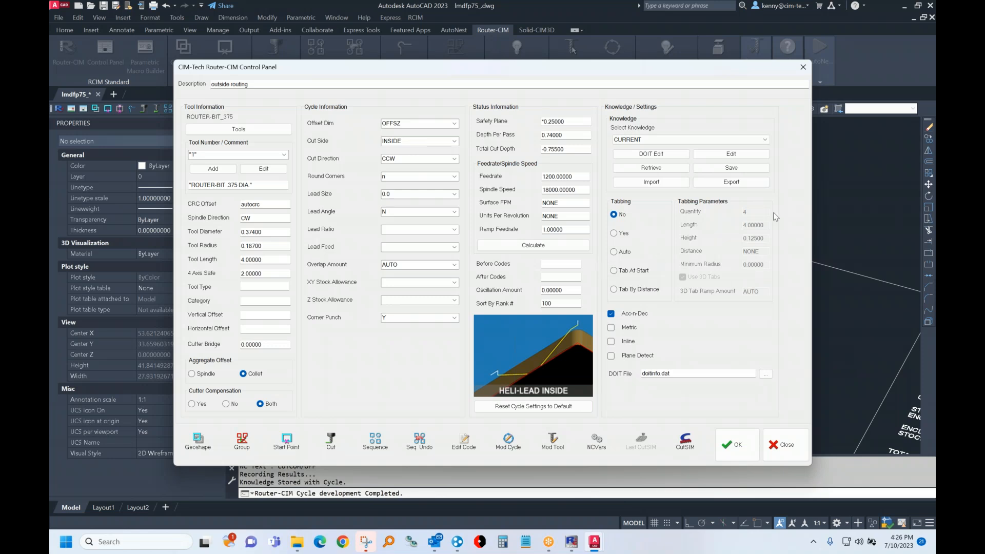
left_click(802, 69)
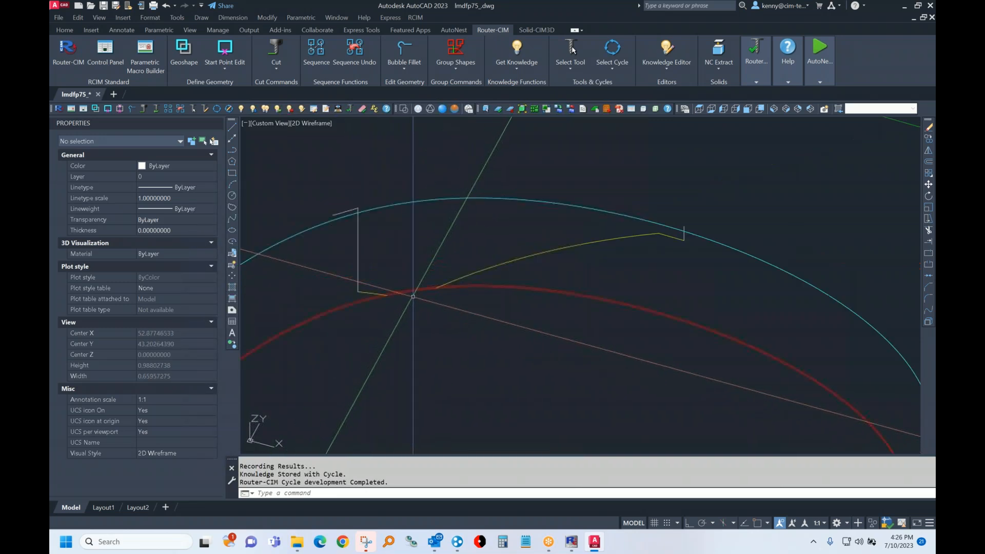
Step: Erase the inside routing cycle from the spline shape
middle_click_drag(442, 235, 455, 193)
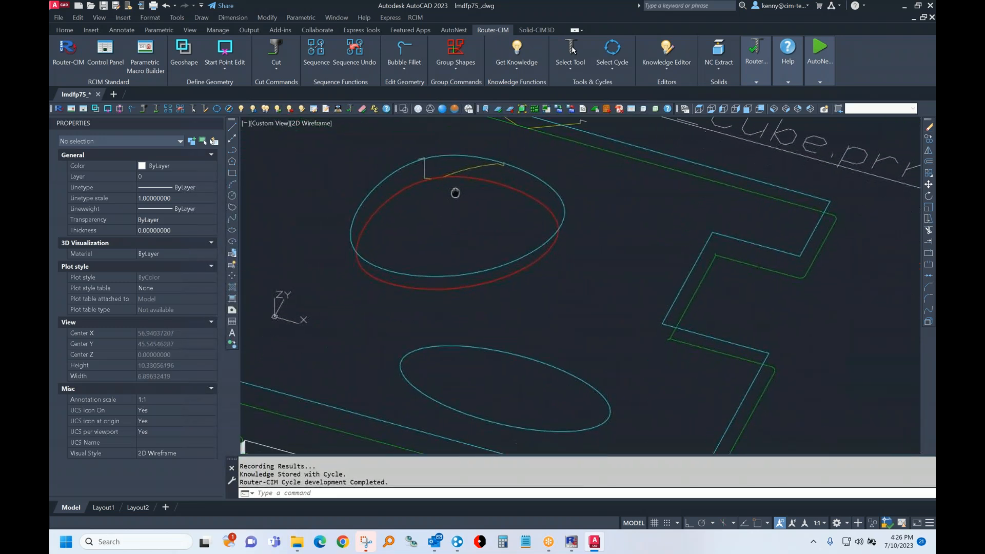
type("e")
key("Return")
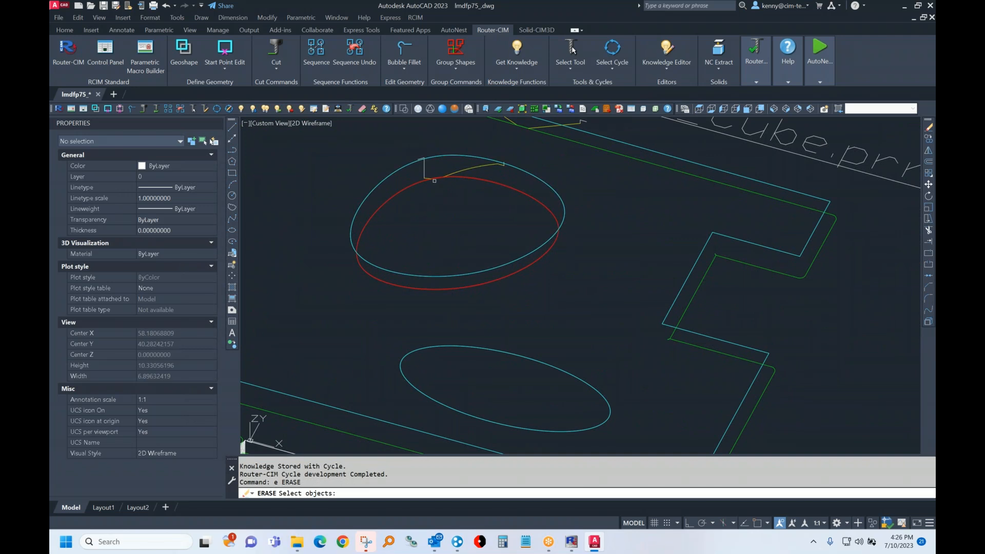
left_click(435, 179)
key("Return")
Step: Cut the inside of the ellipse with Depth Per Pass 1, Tab At Start, 3D tabs, tab length -.25 and tab height 0.125
type("as")
key("Return")
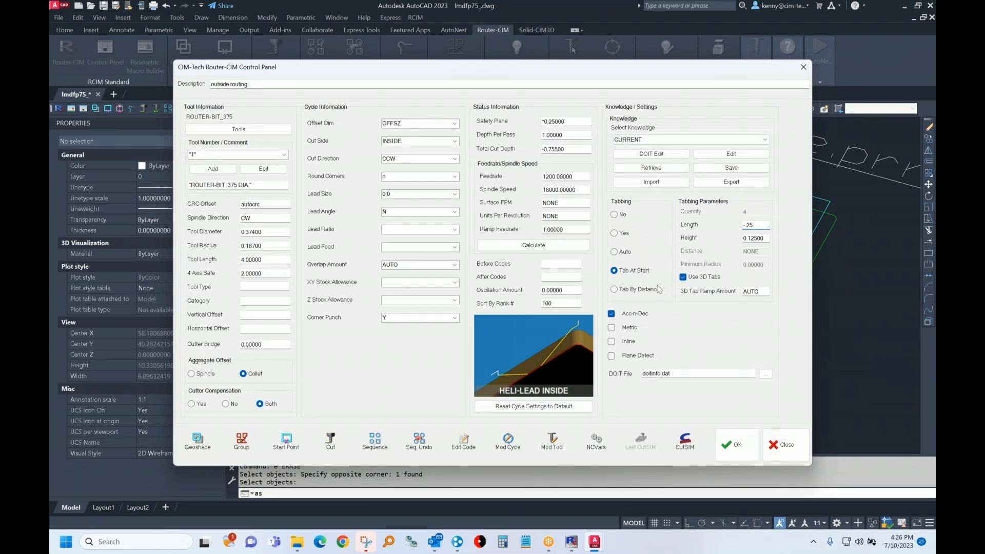
left_click(330, 444)
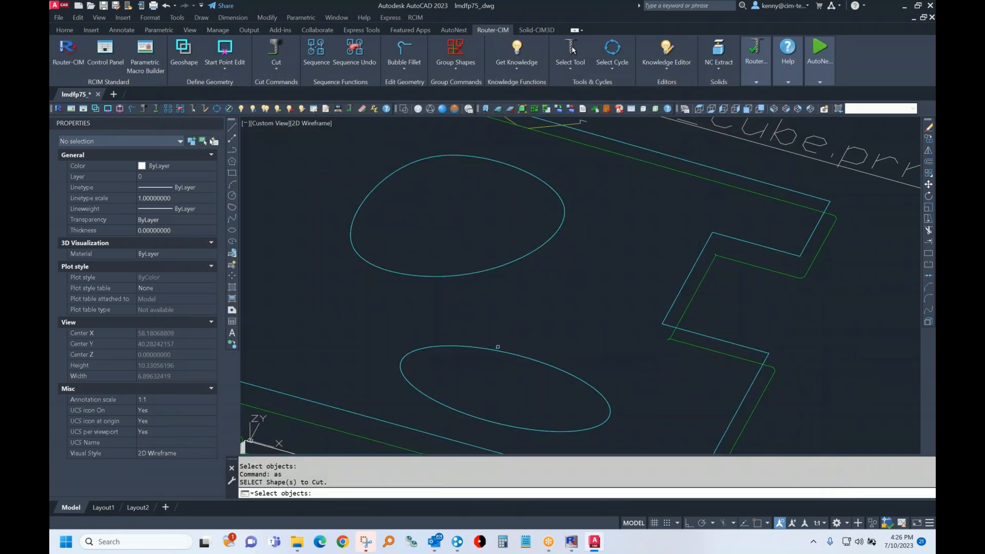
key("Escape")
scroll(571, 216, "up", 5)
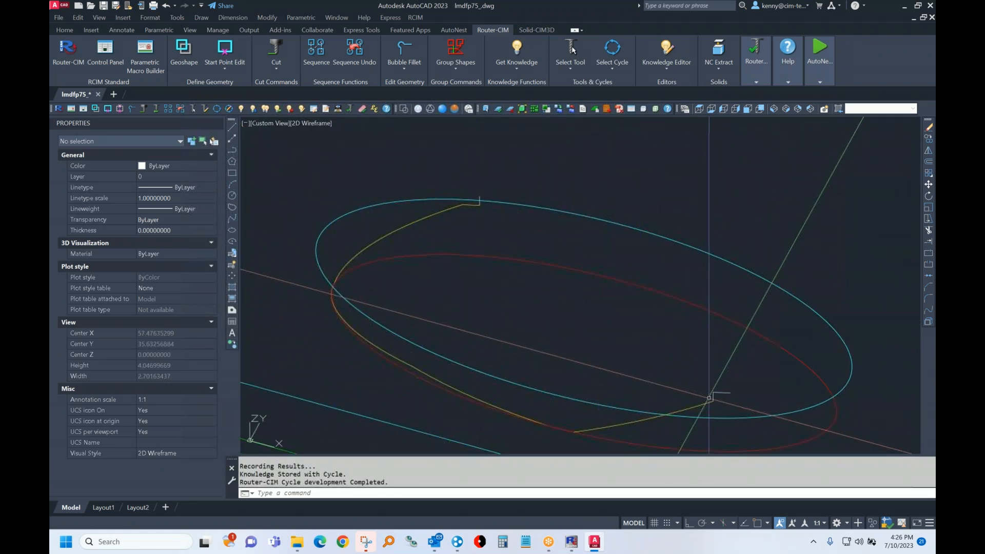
mouse_move(704, 396)
middle_mouse_down("shift")
mouse_move(469, 354)
mouse_move(456, 322)
mouse_move(468, 344)
middle_mouse_up("shift")
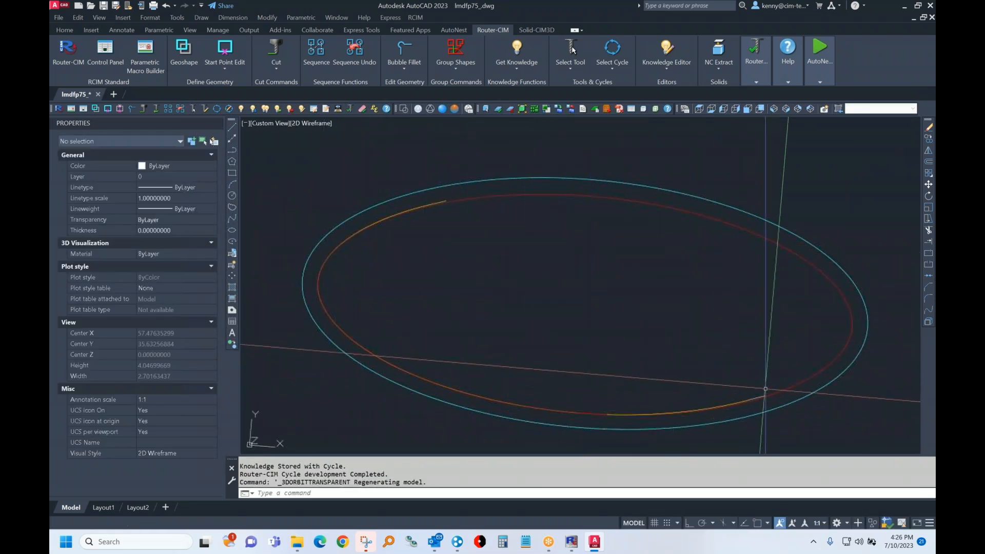
middle_click_drag(732, 391, 617, 318, "shift")
Step: Set the tab length to -0.5 and cut the inside of the spline shape with Tab At Start and 3D tabs
type("as")
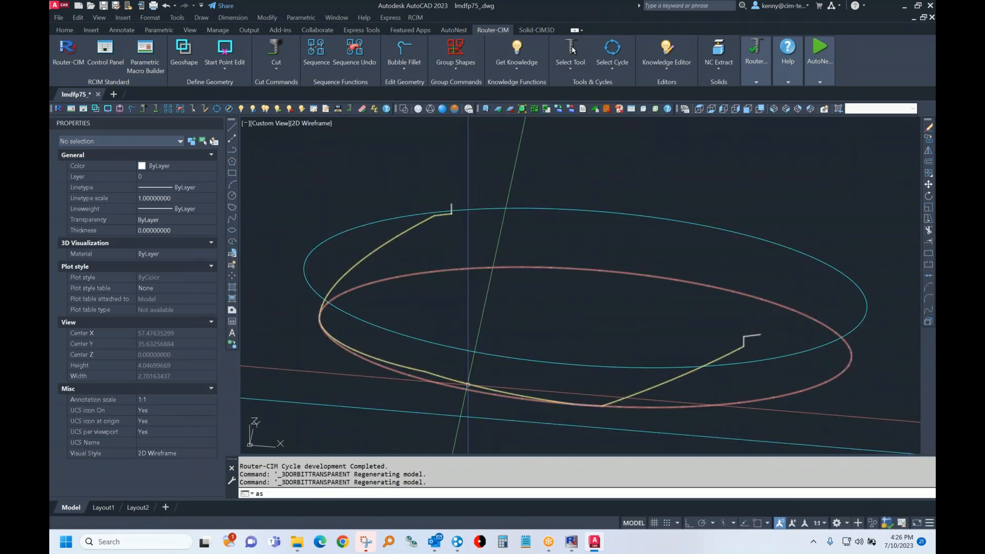
key("Return")
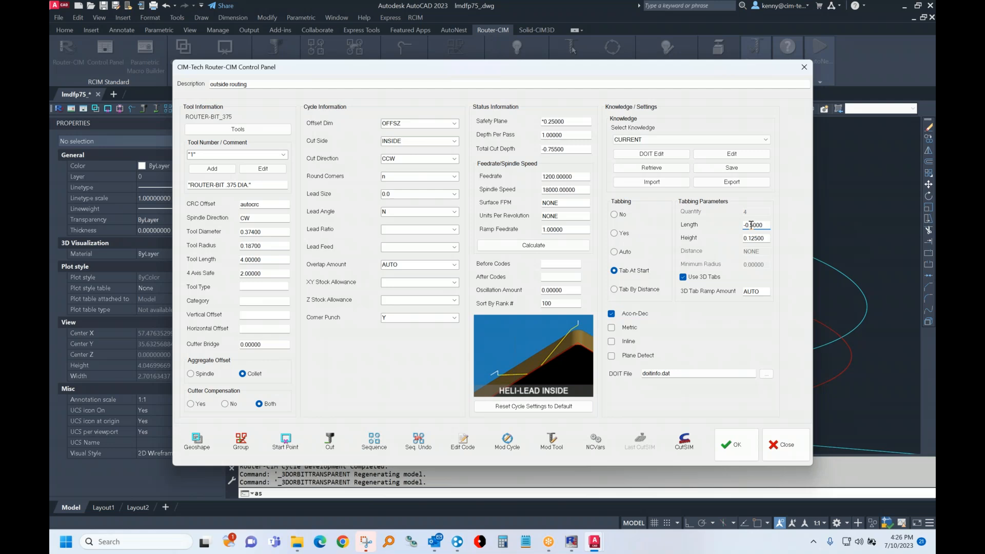
left_click(346, 451)
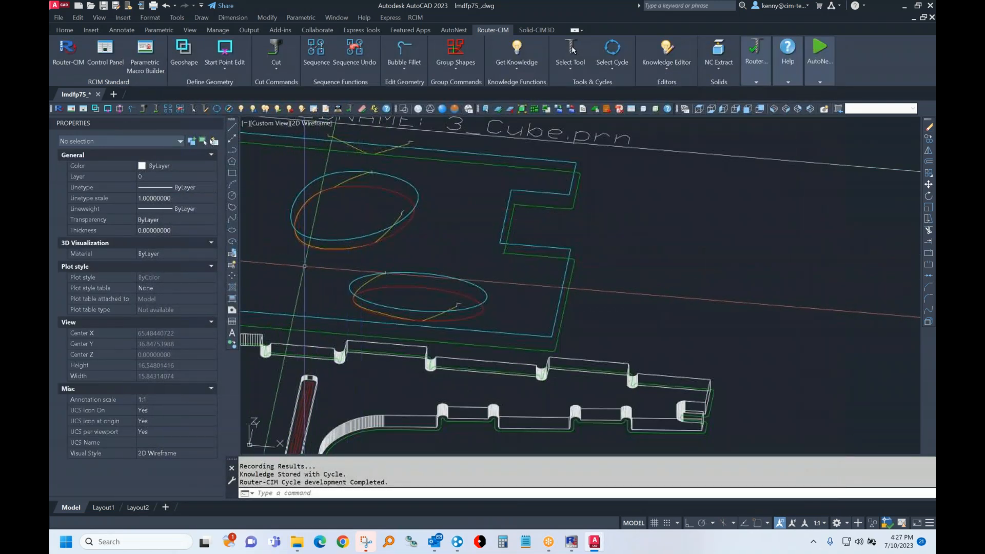
scroll(302, 243, "up", 4)
middle_click_drag(311, 262, 577, 254, "shift")
Step: Cut the spline shape again with Use 3D Tabs off and tab length -0.5
type("as")
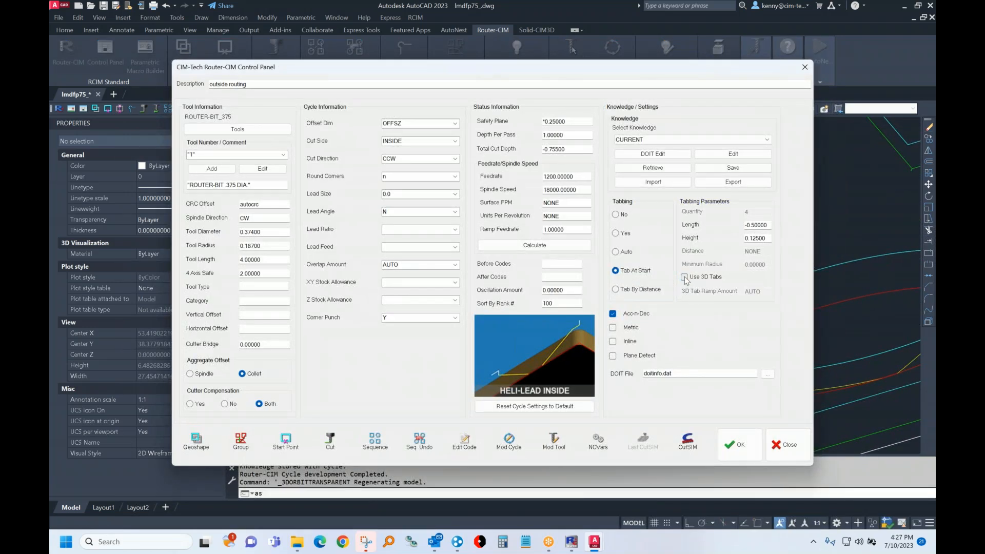
left_click(330, 440)
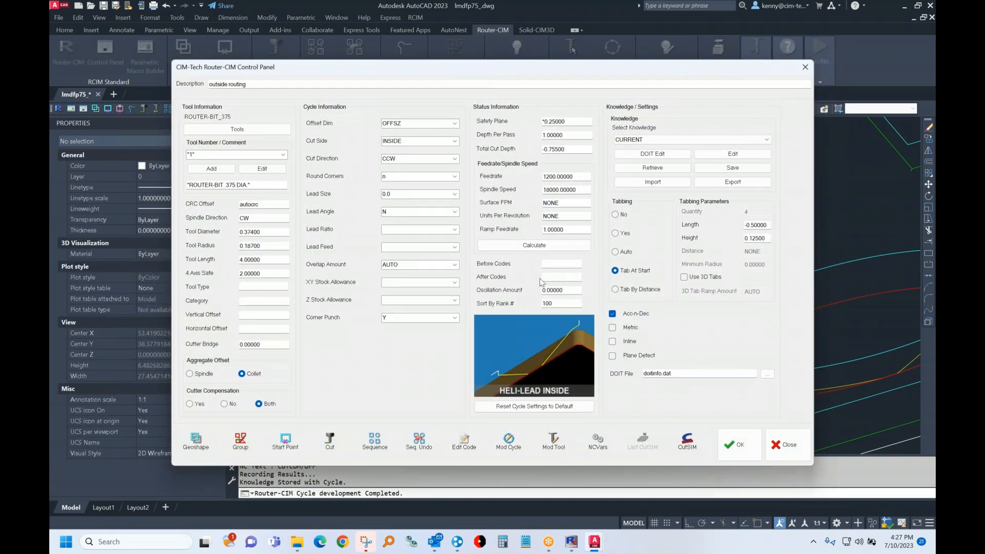
key("Escape")
Step: Move one of the spline shape's two overlapping routing cycles aside to compare the tab toolpaths
type("m")
key("Return")
left_click(604, 265)
key("Return")
left_click(575, 253)
left_click(534, 191)
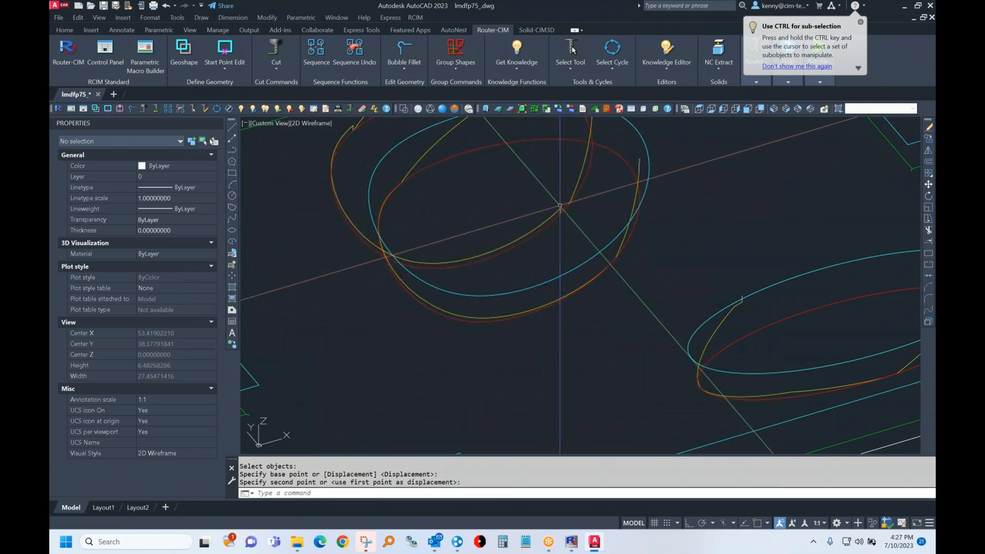
Step: Erase the routing cycle that was moved away from the spline shape
type("e")
key("Return")
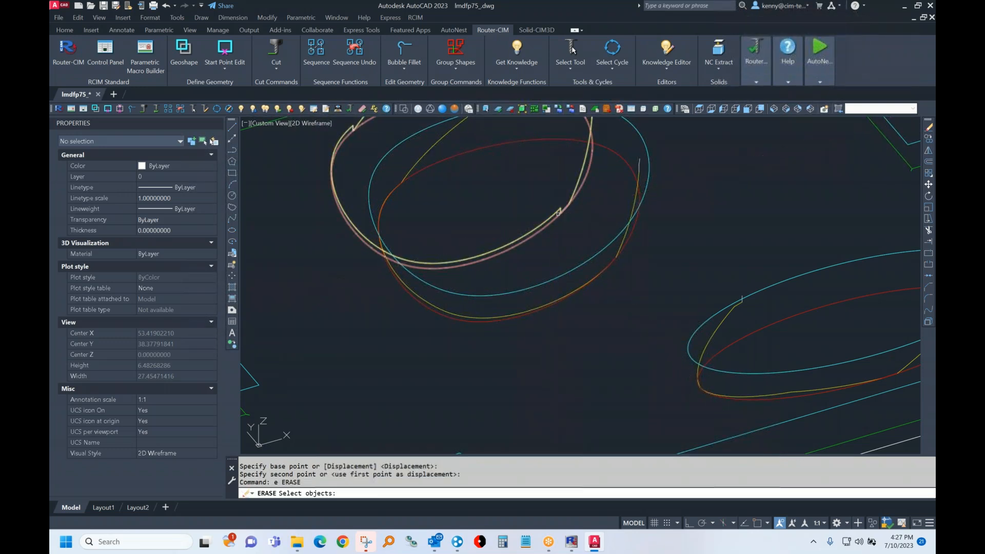
left_click(558, 210)
key("Return")
Step: Switch the drawing to the top view
scroll(557, 267, "down", 5)
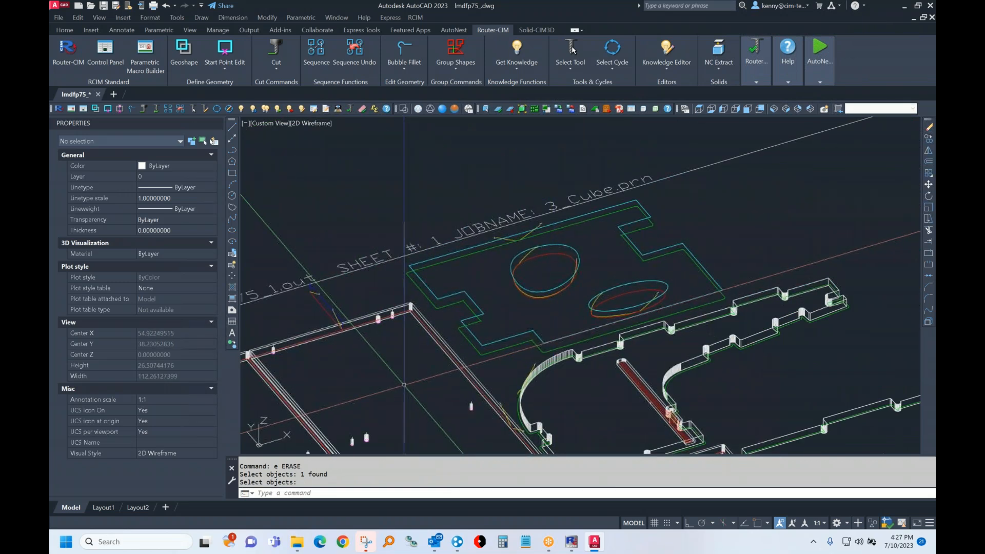
left_click(699, 108)
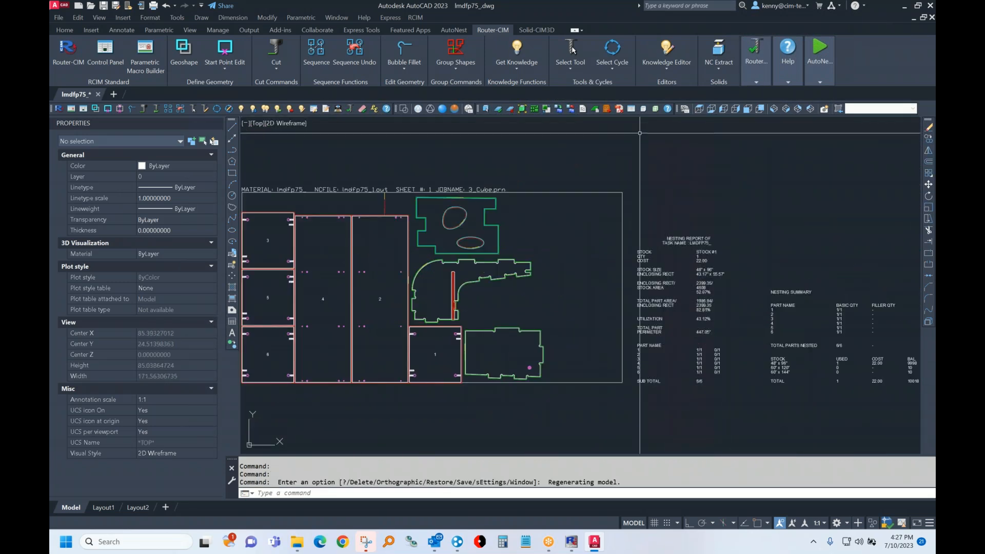
Step: Move the combined outline cutting cycle of the rectangular panels above the sheet and examine the toolpath between the panels up close
type("m")
key("Return")
scroll(402, 234, "up", 3)
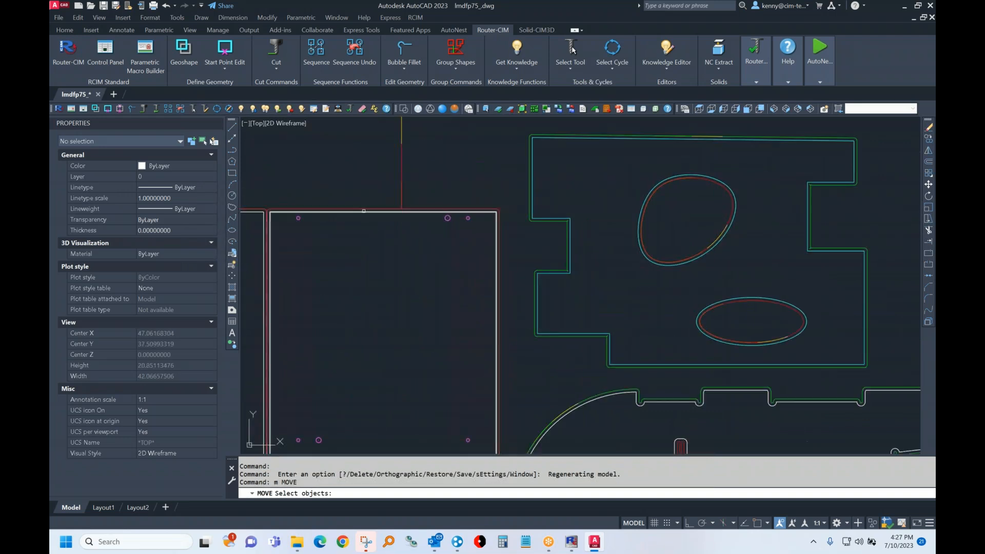
left_click(364, 209)
key("Return")
left_click(362, 263)
scroll(362, 263, "down", 4)
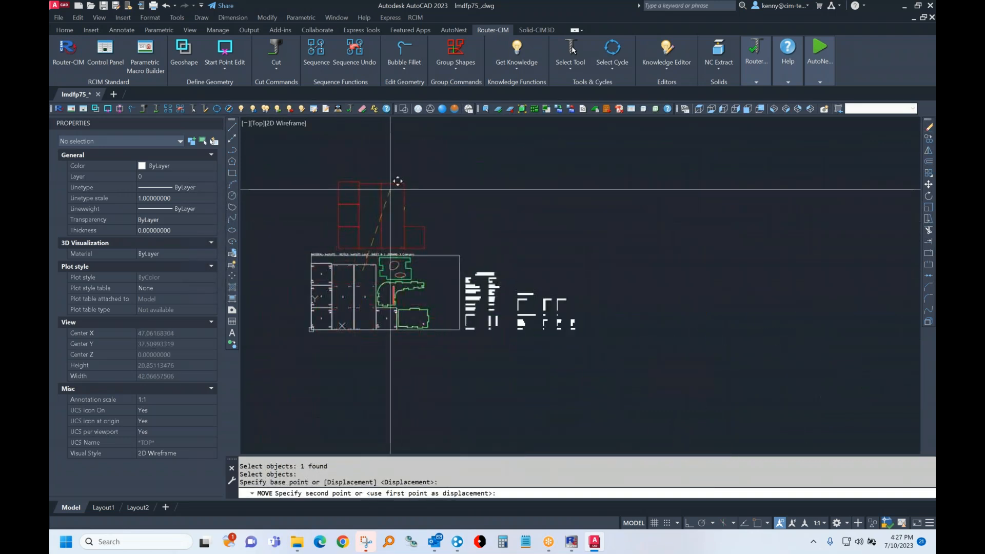
left_click(378, 165)
scroll(361, 193, "up", 4)
scroll(361, 196, "up", 5)
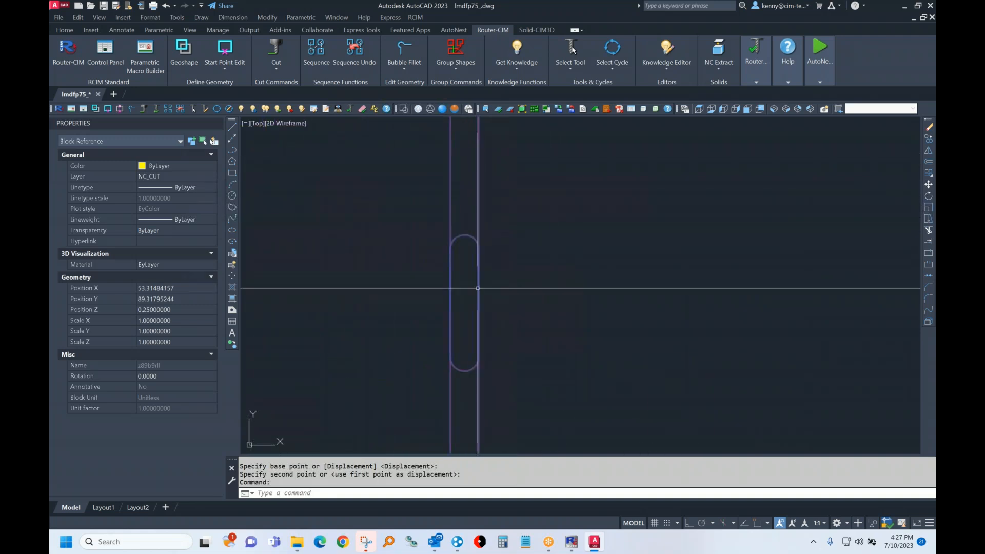
scroll(476, 236, "up", 2)
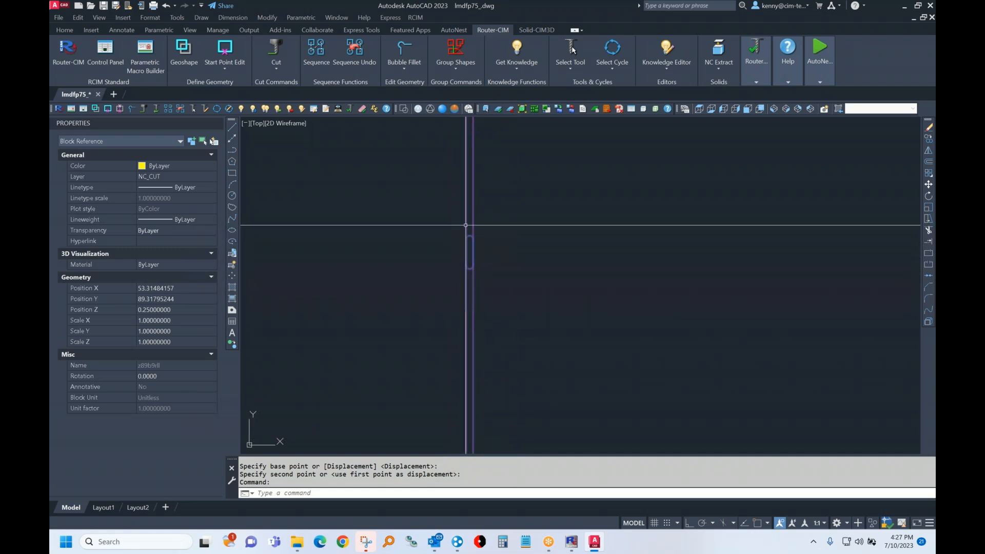
scroll(485, 245, "down", 5)
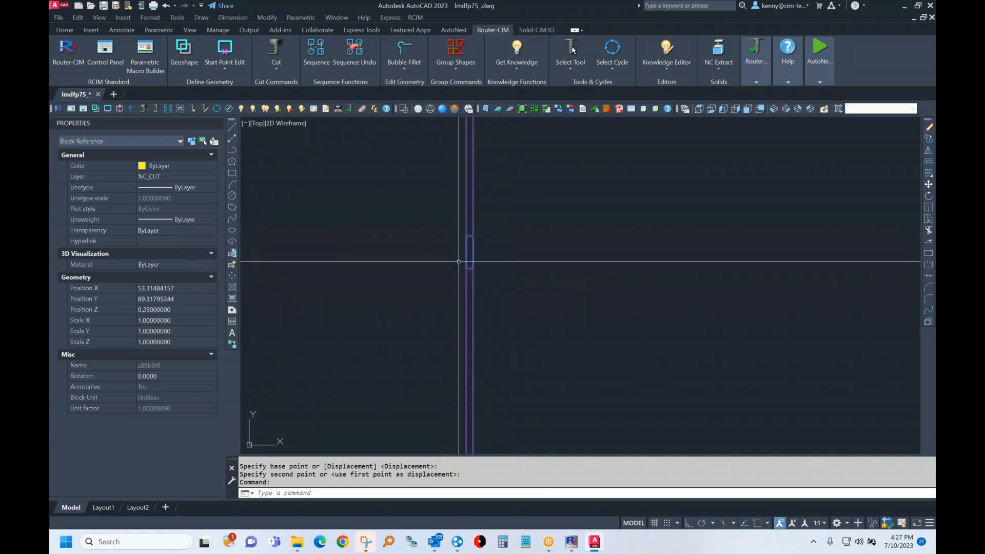
Step: Undo the move of the panels' combined cutting cycle
type("u")
key("space")
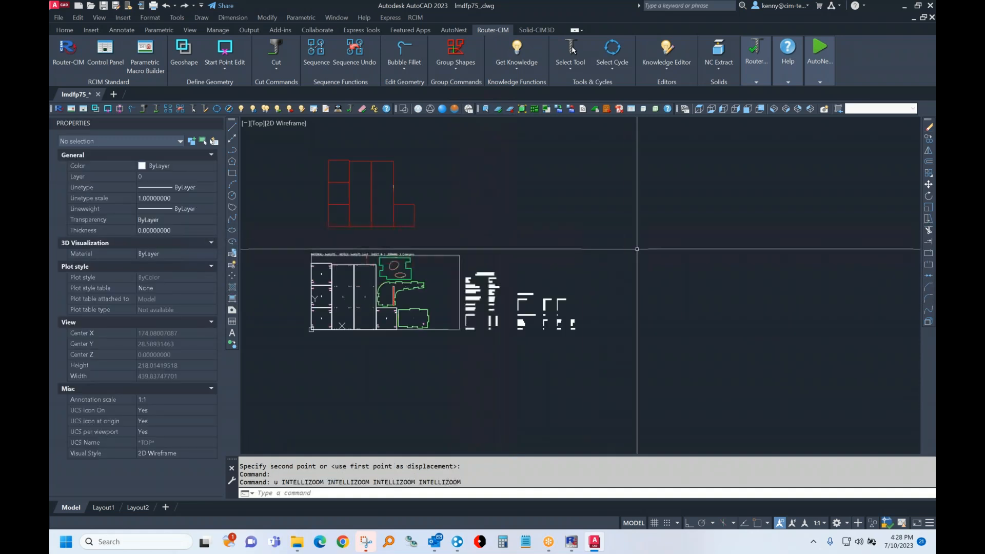
key("space")
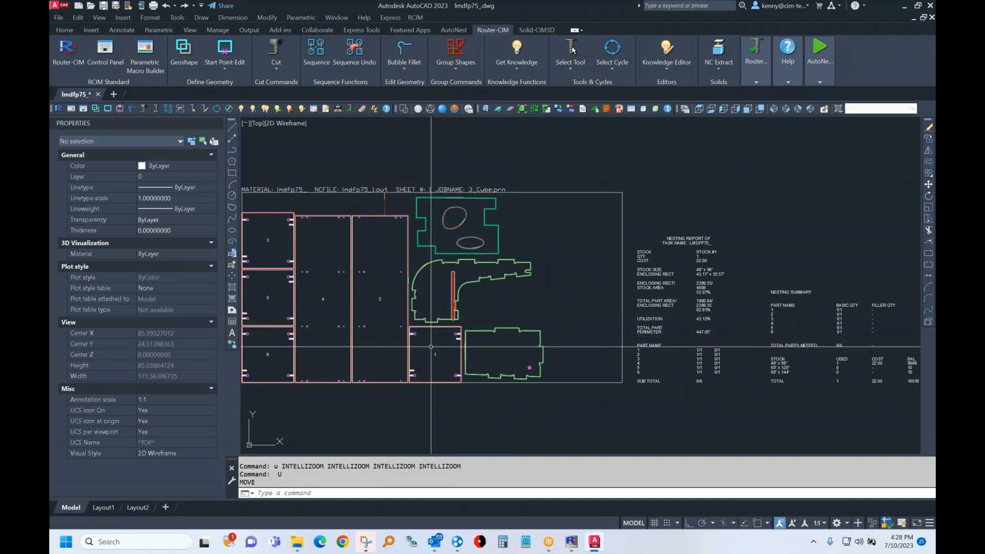
Step: Copy a drill hole from panel 2 to four places near the corners of the notched part
key("Return")
left_click(362, 322)
left_click(370, 338)
key("Return")
left_click(365, 326)
left_click(419, 240)
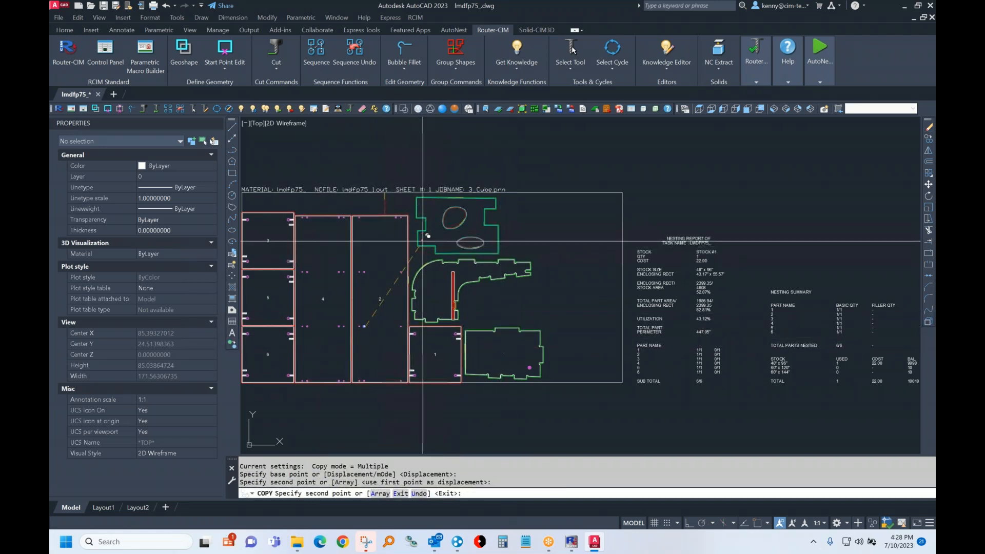
left_click(485, 205)
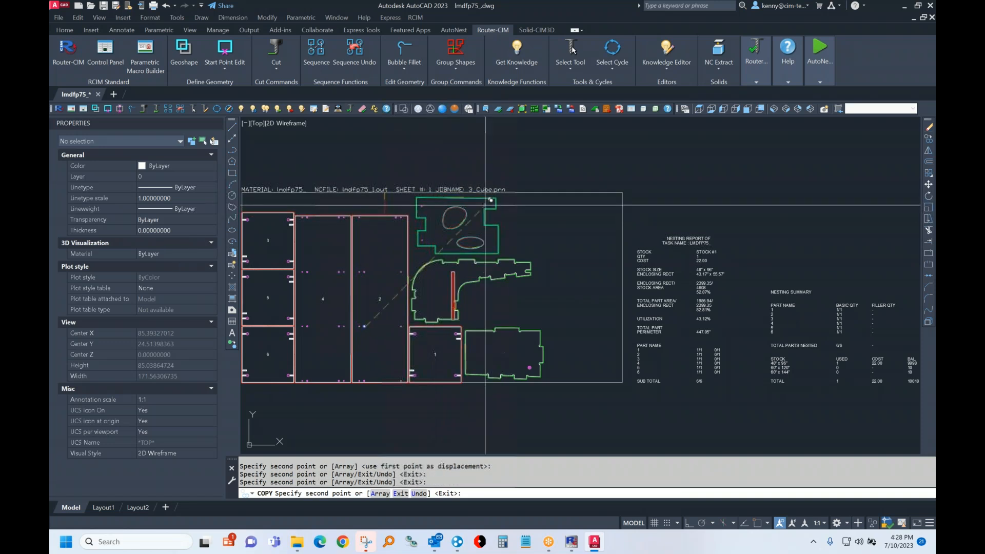
left_click(492, 249)
key("Return")
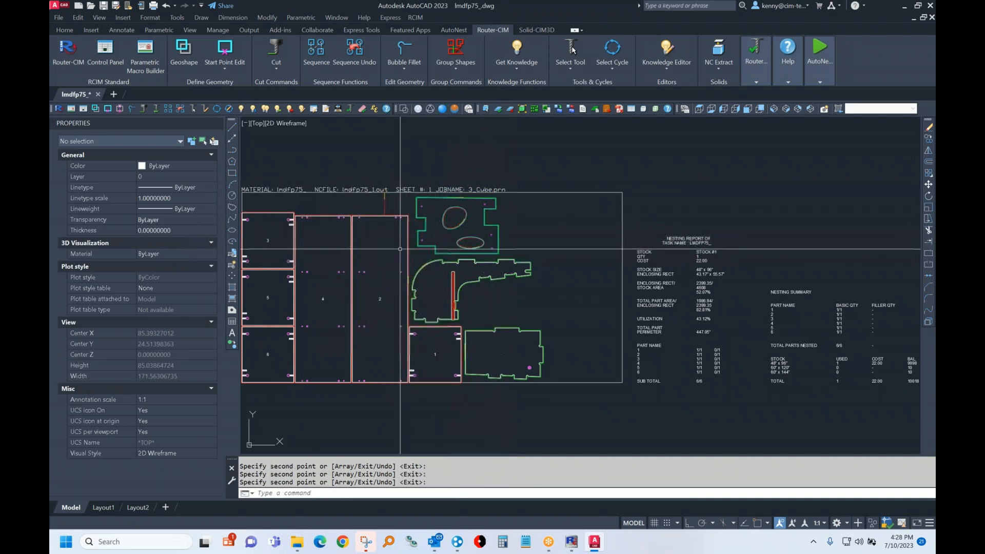
Step: Copy the notched part with its cutouts, holes and toolpaths to two free areas of the sheet
key("Return")
left_click(413, 179)
left_click(506, 259)
key("Return")
left_click(441, 234)
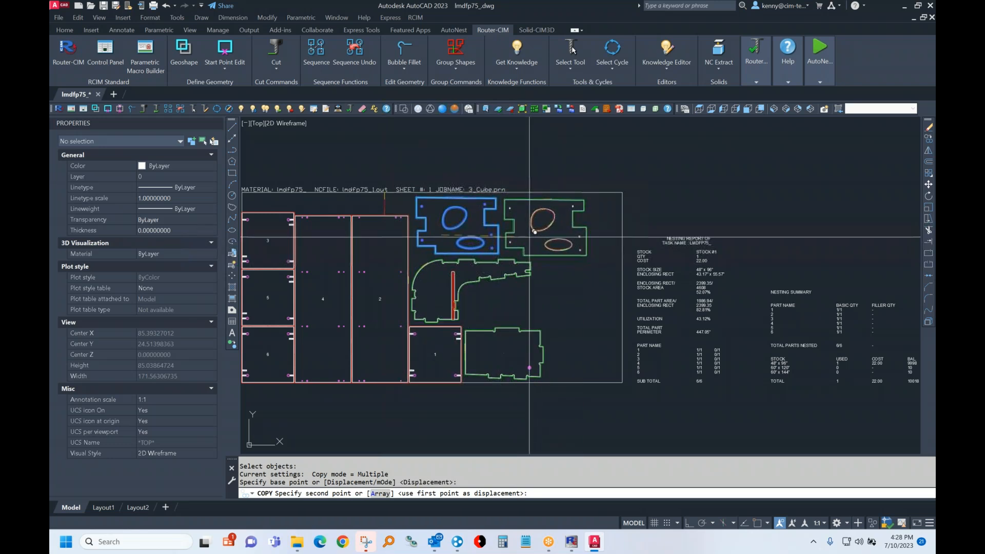
left_click(530, 237)
left_click(560, 301)
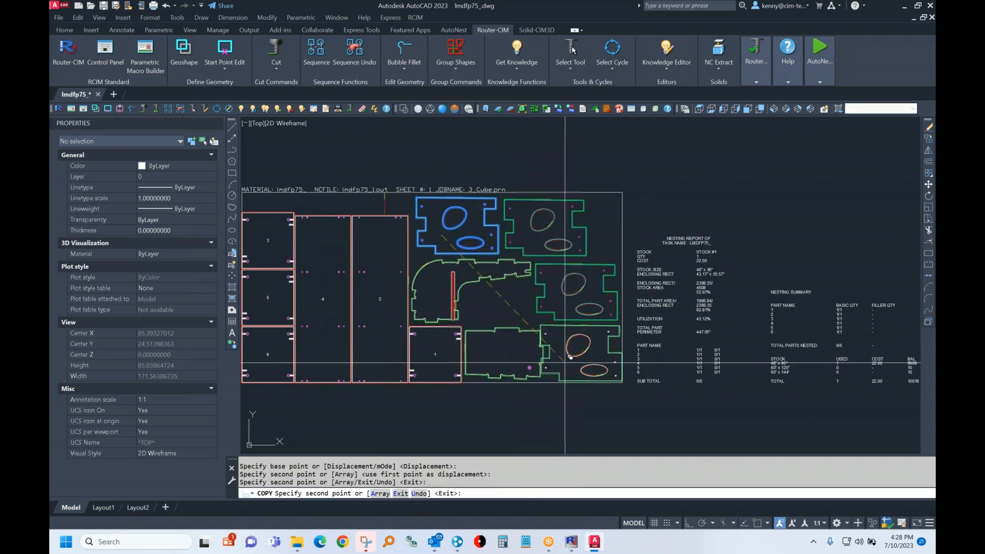
key("Return")
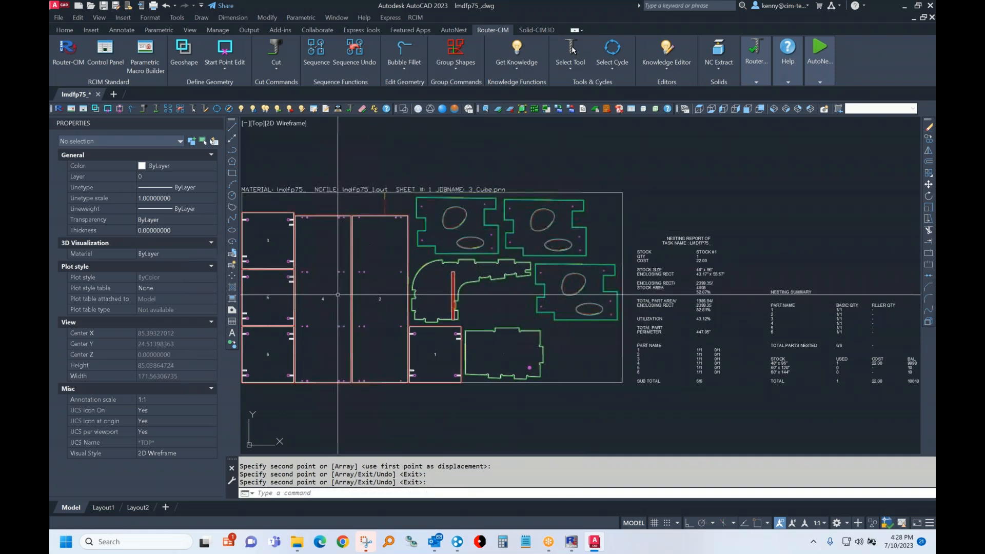
Step: Start a new cut sequence containing all cut cycles on the sheet
middle_click_drag(311, 331, 367, 334)
type("as")
key("Return")
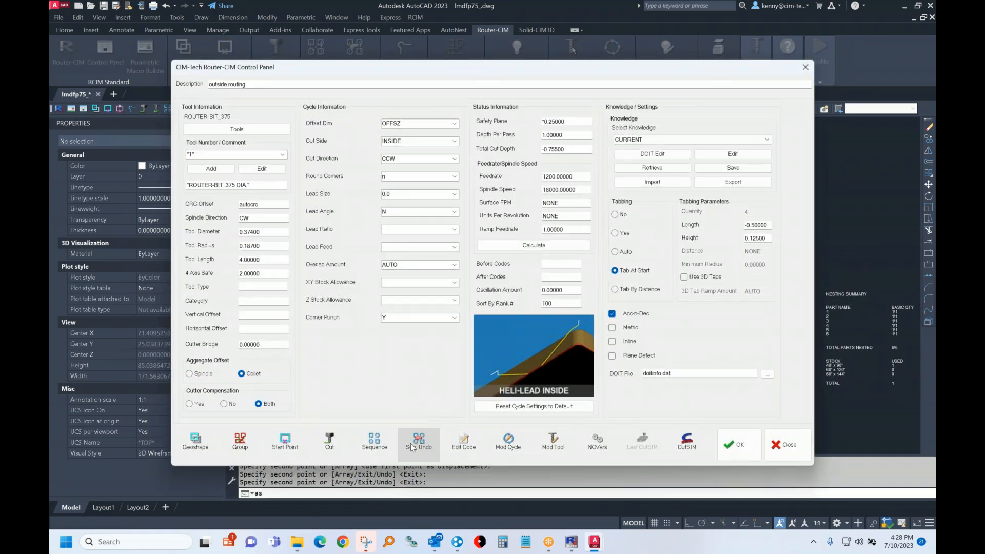
left_click(380, 445)
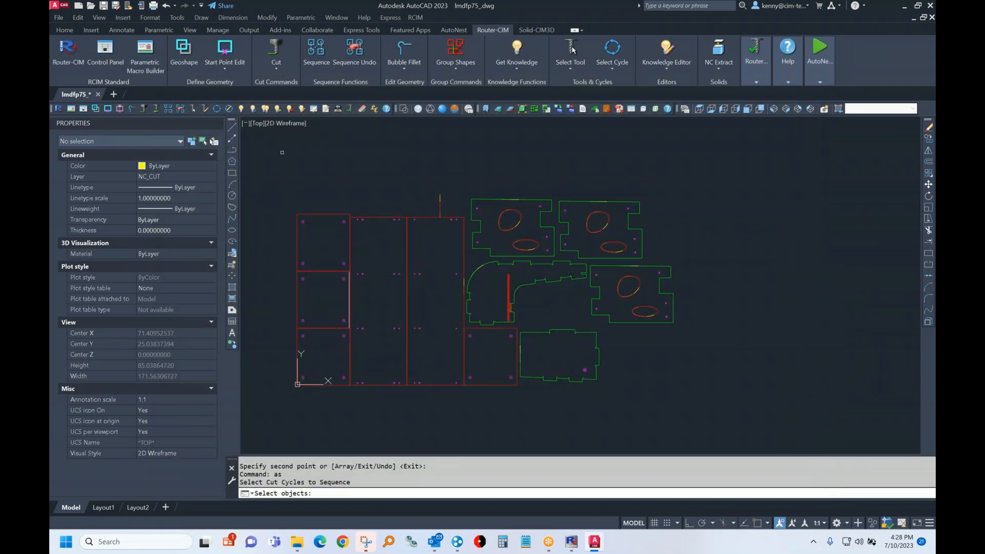
left_click(281, 152)
left_click(728, 402)
key("Return")
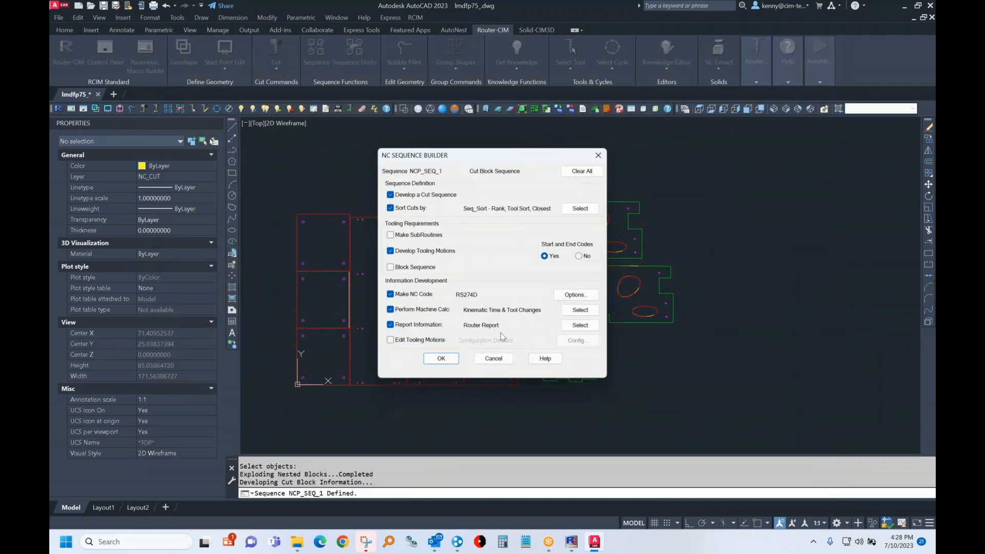
Step: Sort the cuts by Rank, Tool Sort, Closest Point and build the sequence with RS274D NC code and the Router Report
left_click(587, 208)
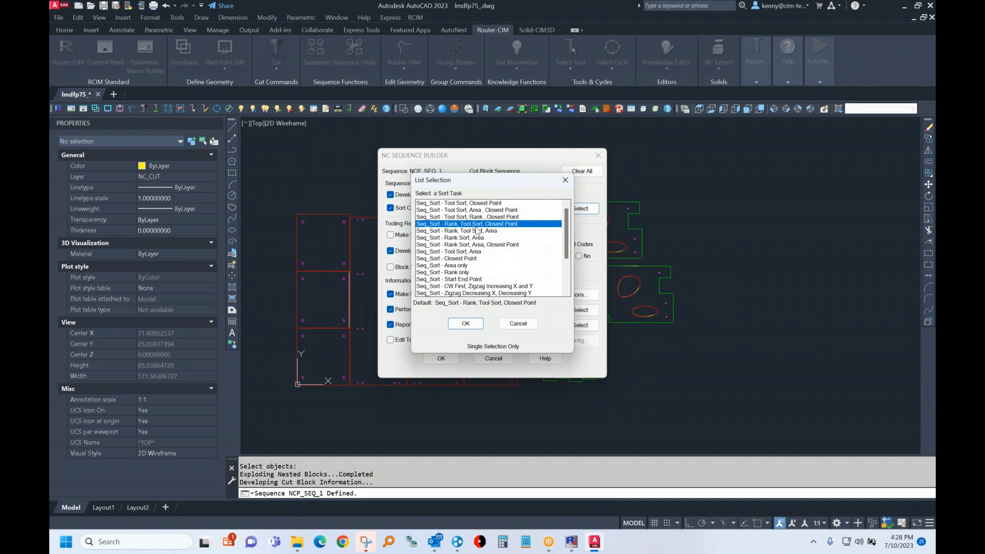
left_click(466, 324)
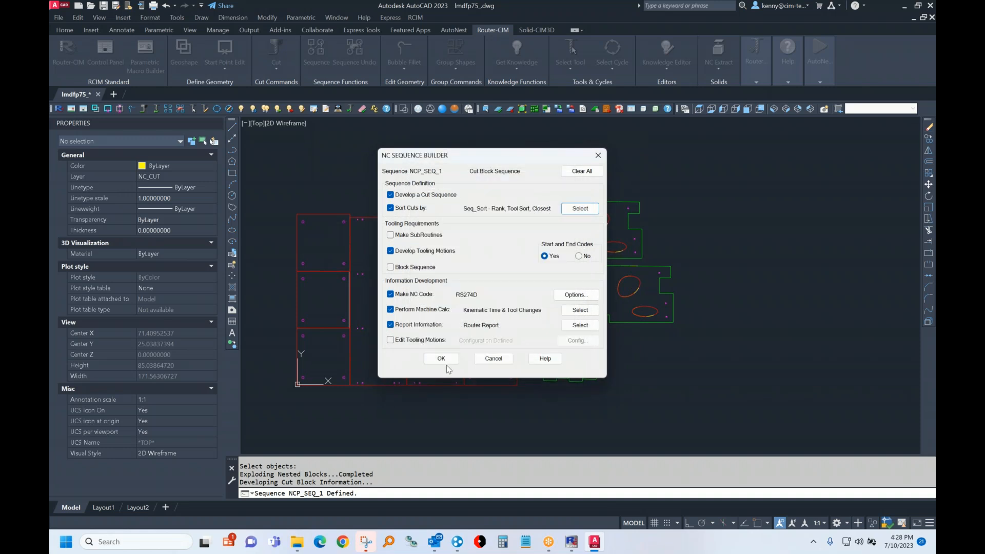
left_click(441, 359)
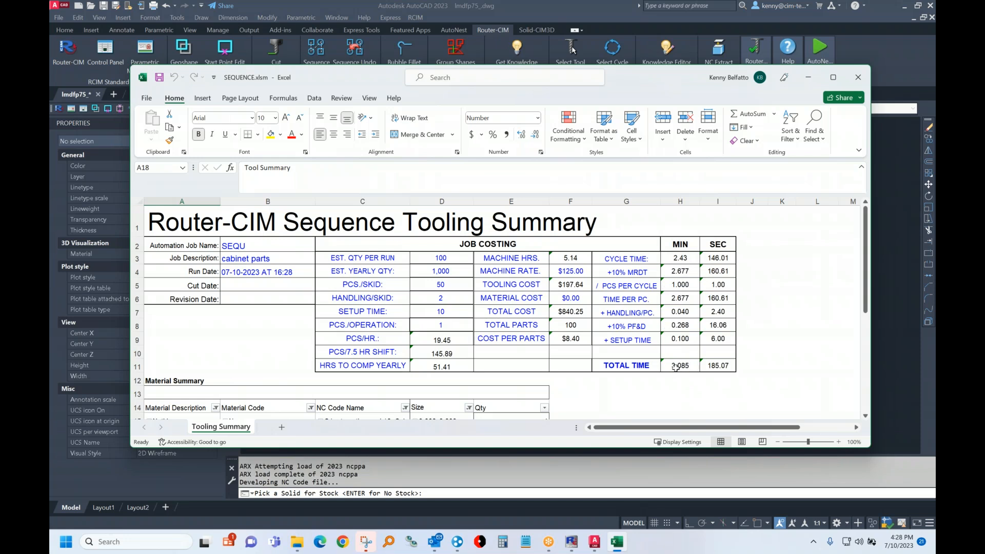
Step: Review the material, tool and cut summaries in the Router-CIM Sequence Tooling Summary report
scroll(679, 362, "down", 4)
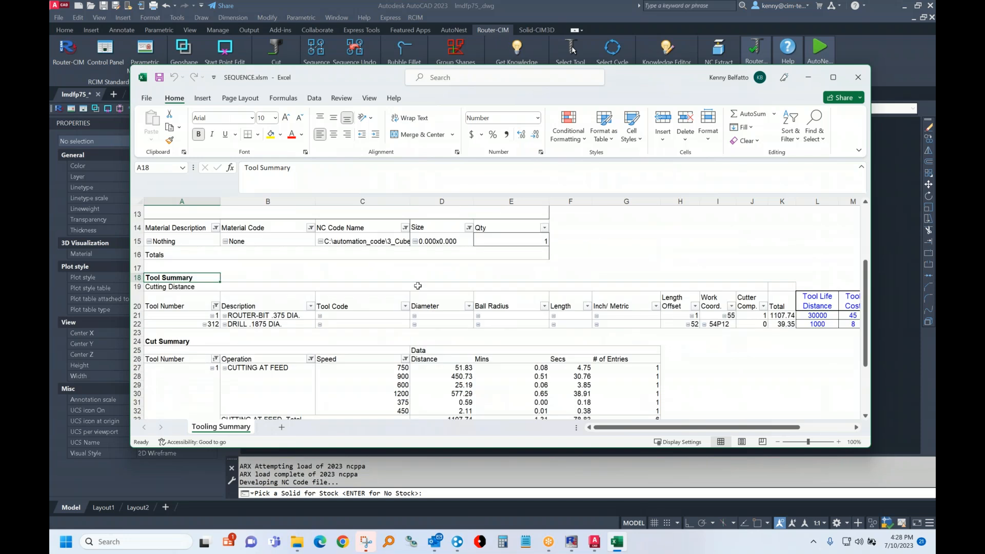
scroll(369, 342, "down", 5)
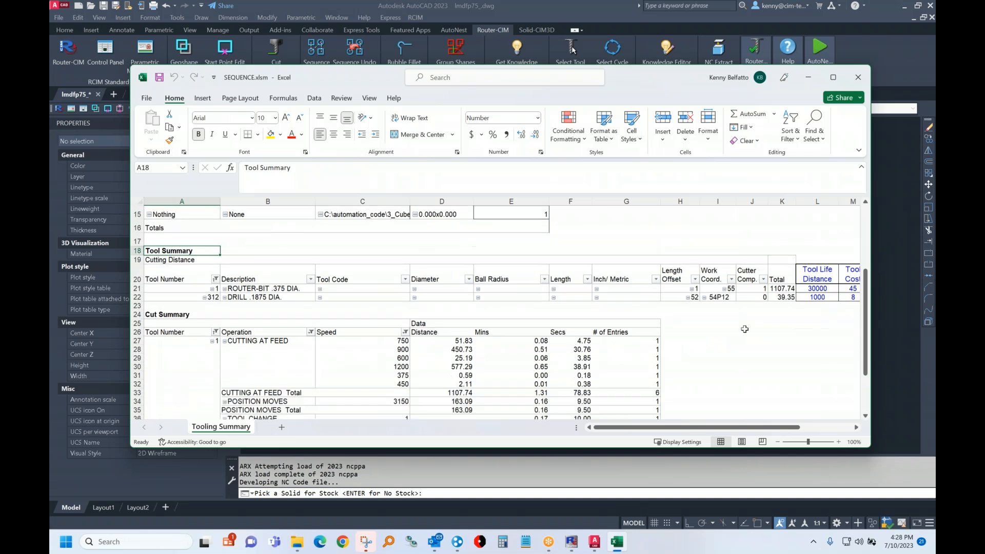
scroll(465, 305, "up", 1)
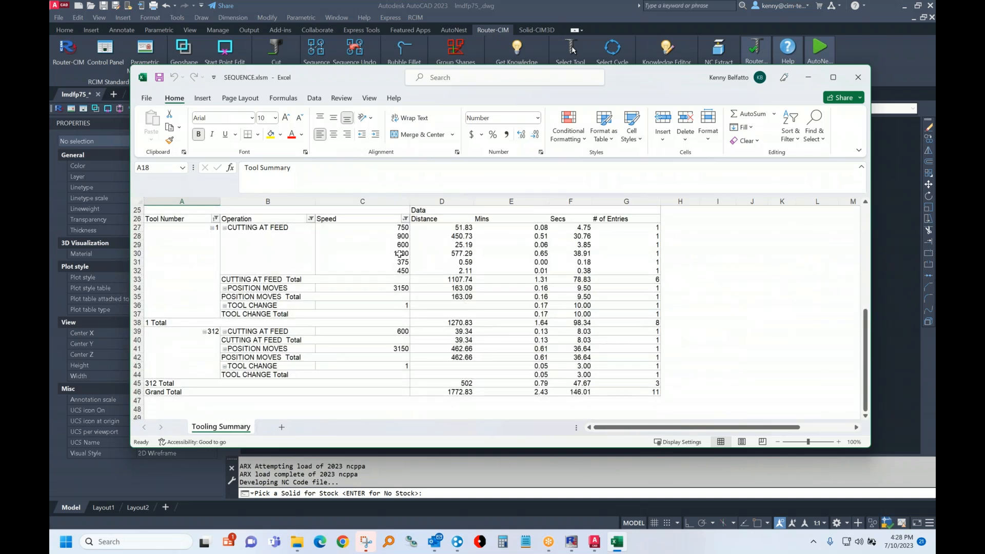
Step: Close the tooling report, generate the NC code with no stock solid, and look through the lmdfp75_.out code
left_click_drag(399, 254, 451, 253)
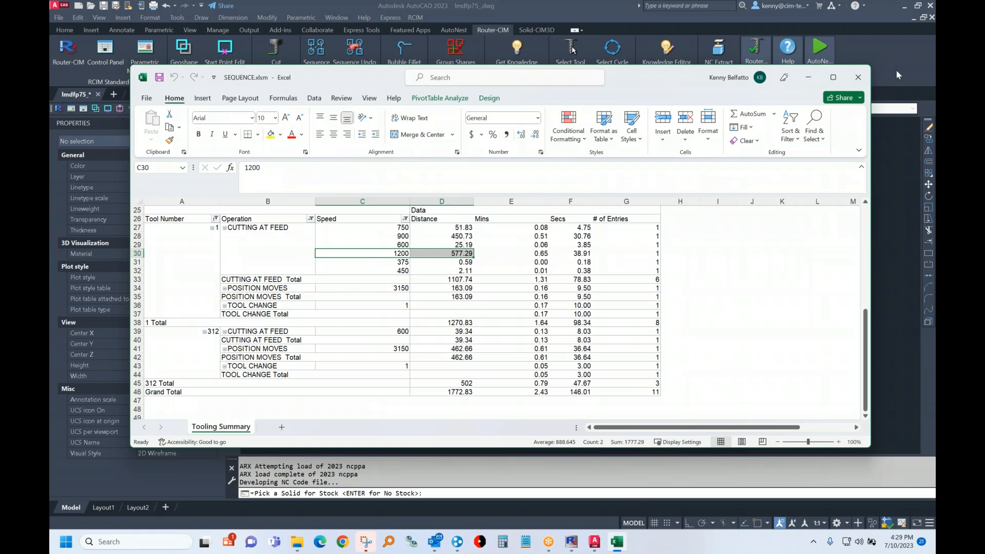
left_click(859, 77)
key("Return")
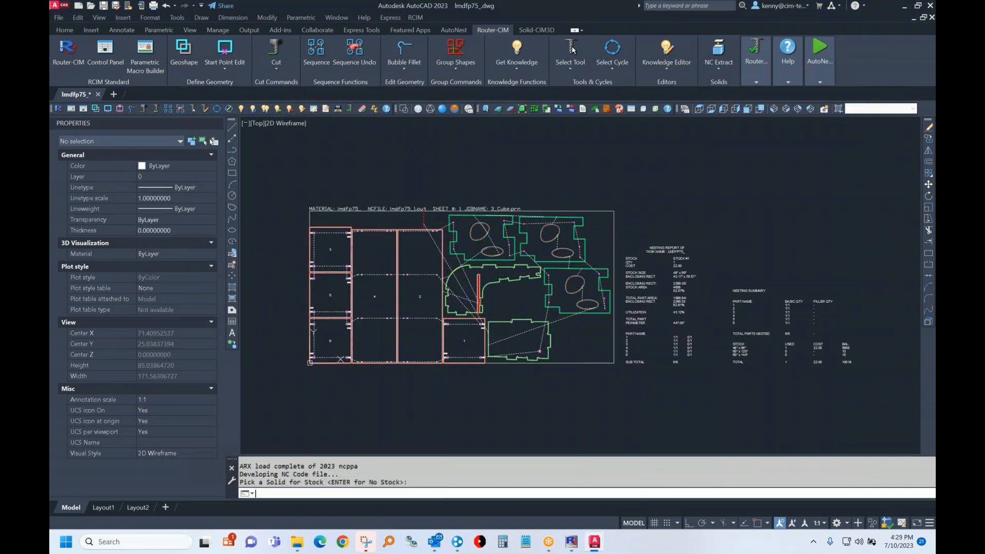
scroll(496, 249, "down", 12)
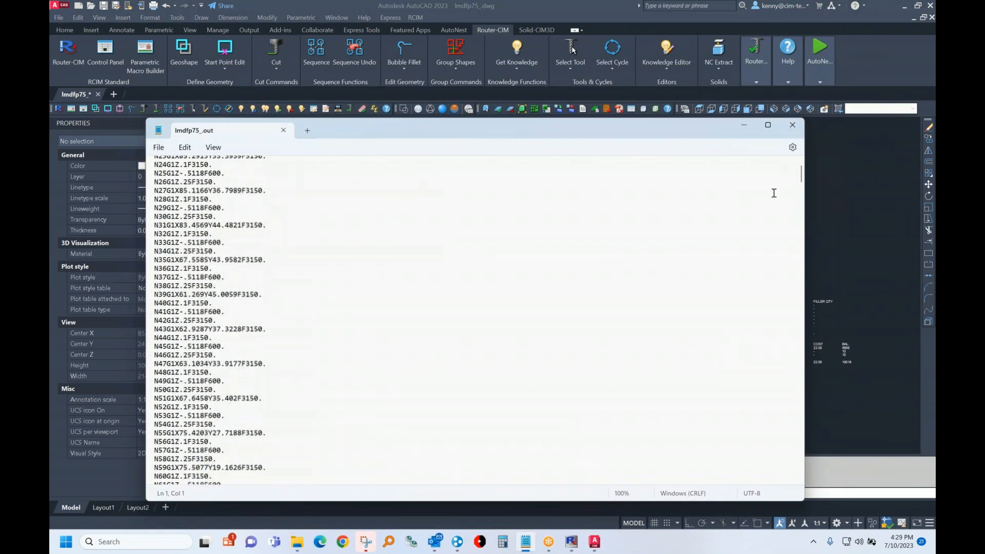
left_click(793, 126)
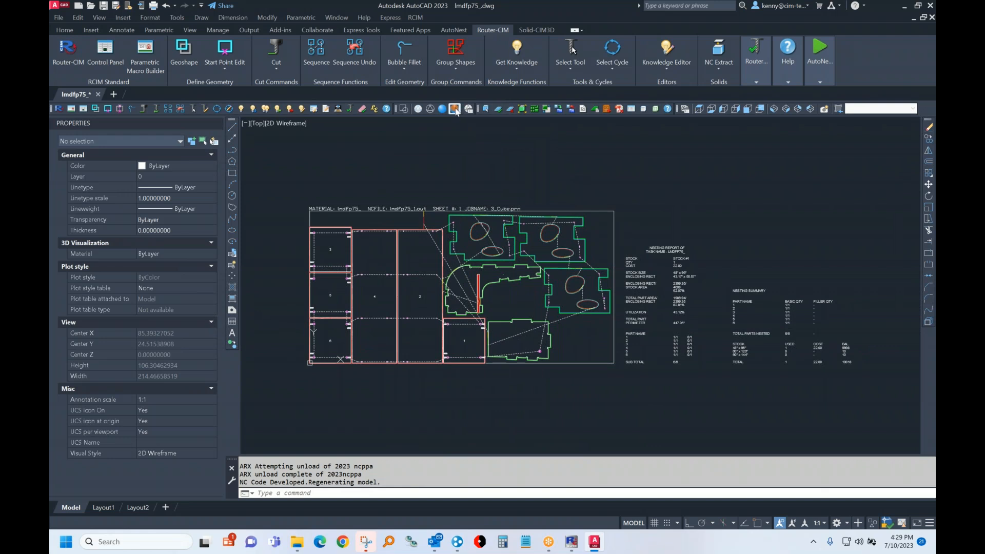
Step: Display the nested sheet in the Conceptual visual style and quit AutoCAD without saving the drawing
left_click(454, 109)
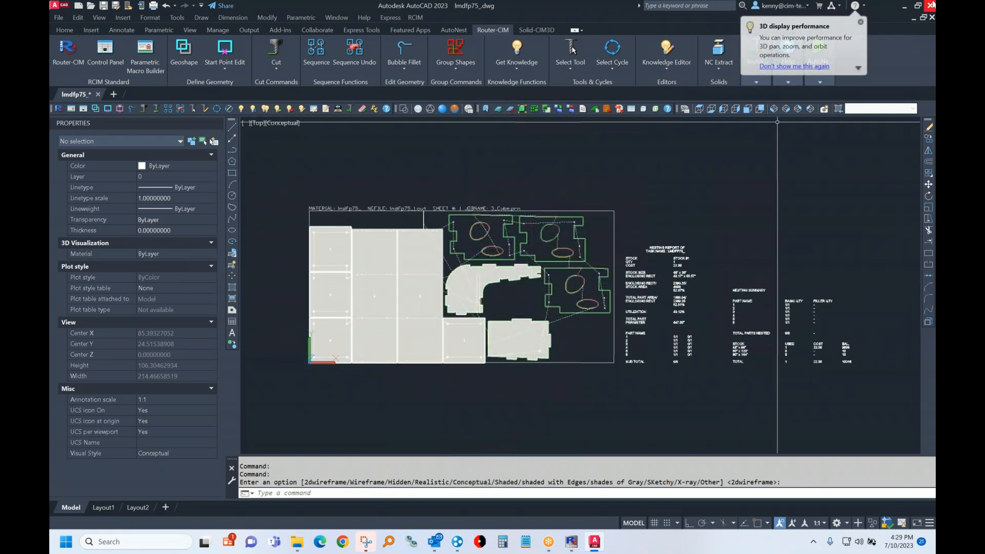
left_click(931, 5)
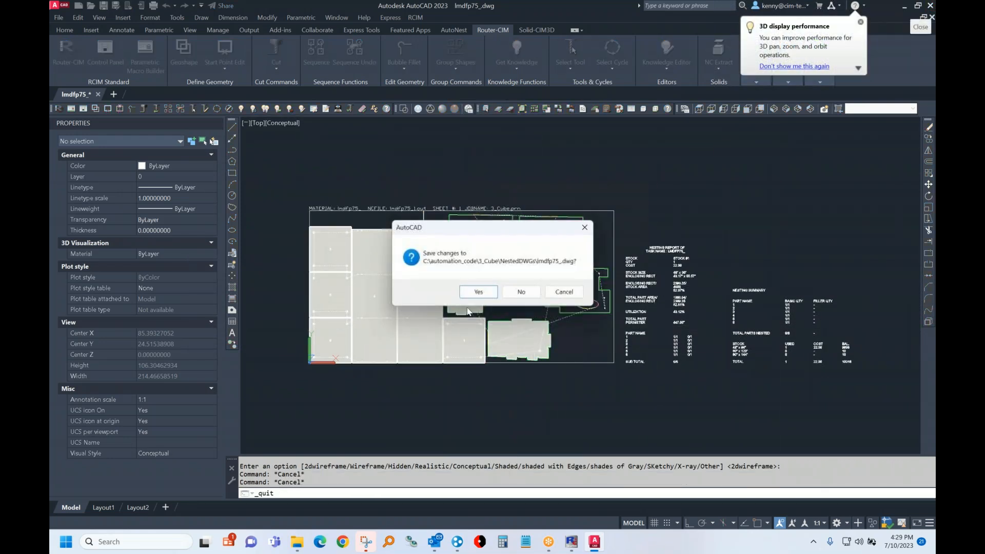
left_click(521, 292)
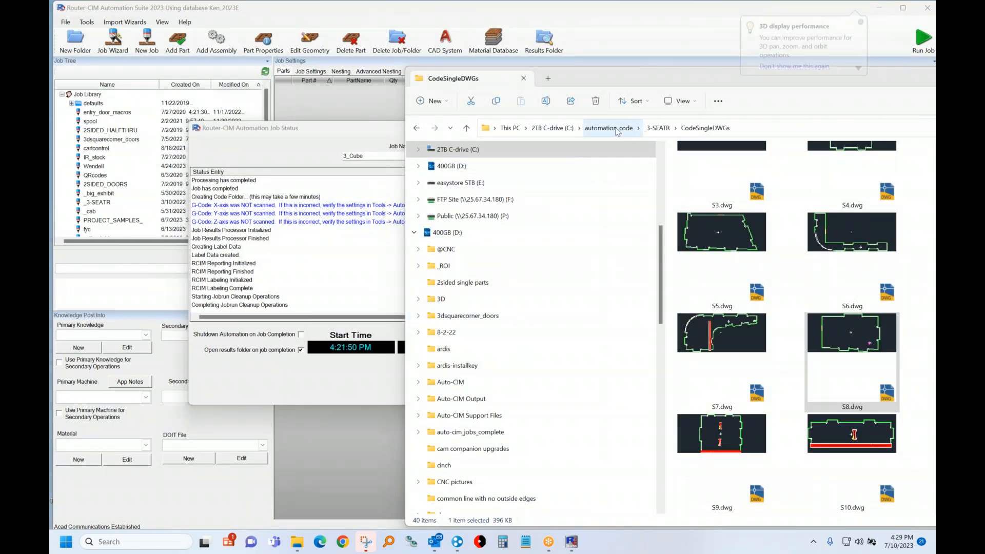
Step: Close the CodeSingleDWGs window of the _3-SEATR job and open the results folder of the 3_Cube job
left_click_drag(845, 73, 604, 61)
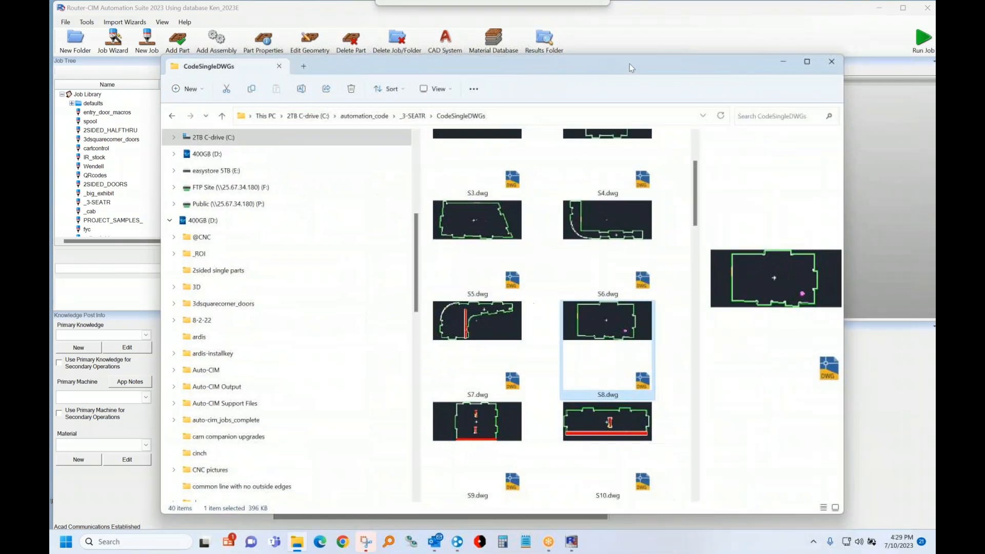
left_click(832, 65)
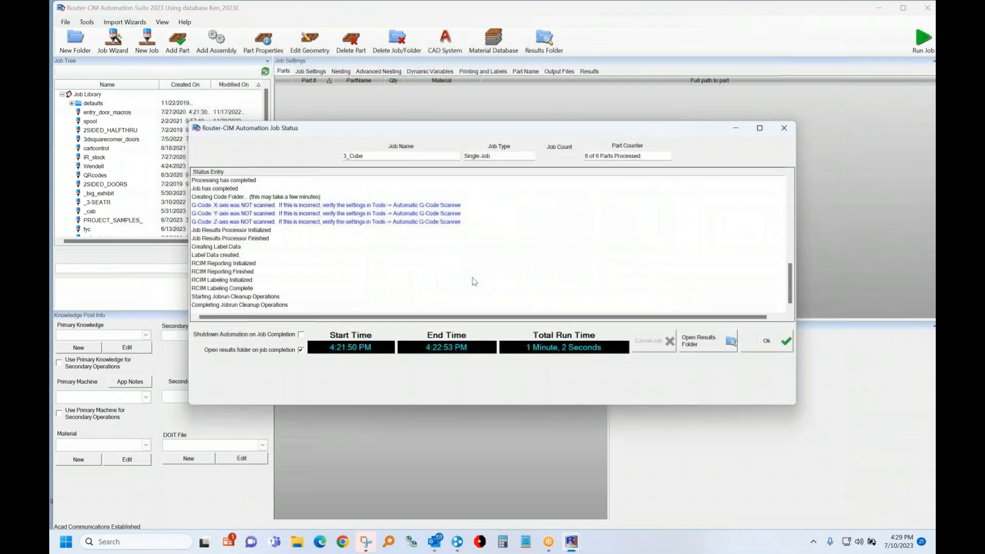
left_click(712, 342)
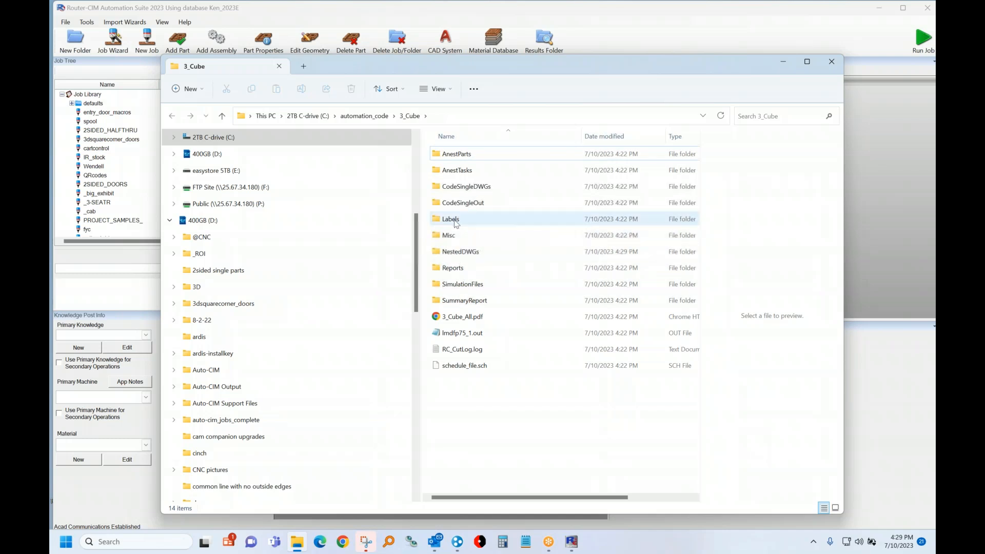
Step: View the 3_Cube_Sheet1.jpeg label sheet from the Custom labels JPG folder inside Labels
double_click(455, 223)
left_click(465, 154)
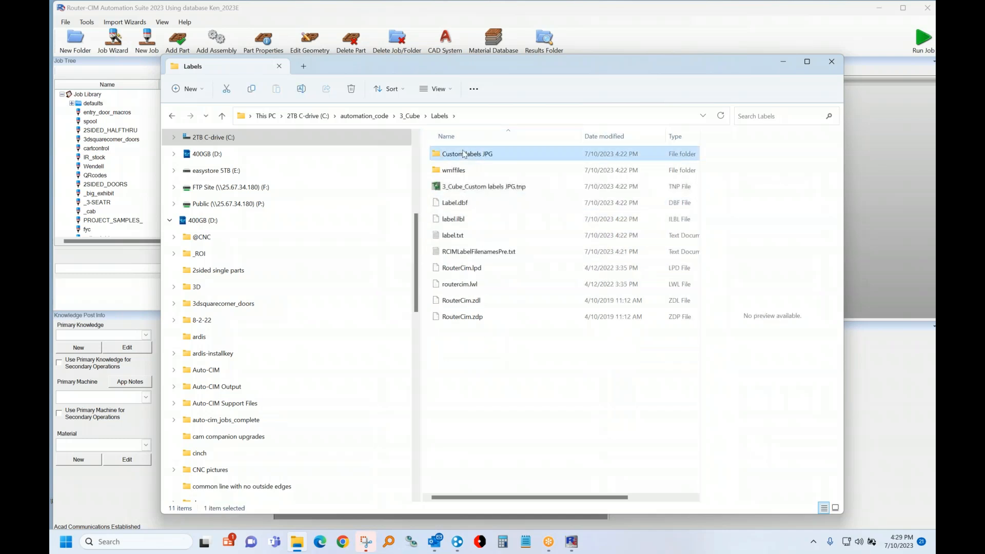
double_click(464, 154)
double_click(515, 170)
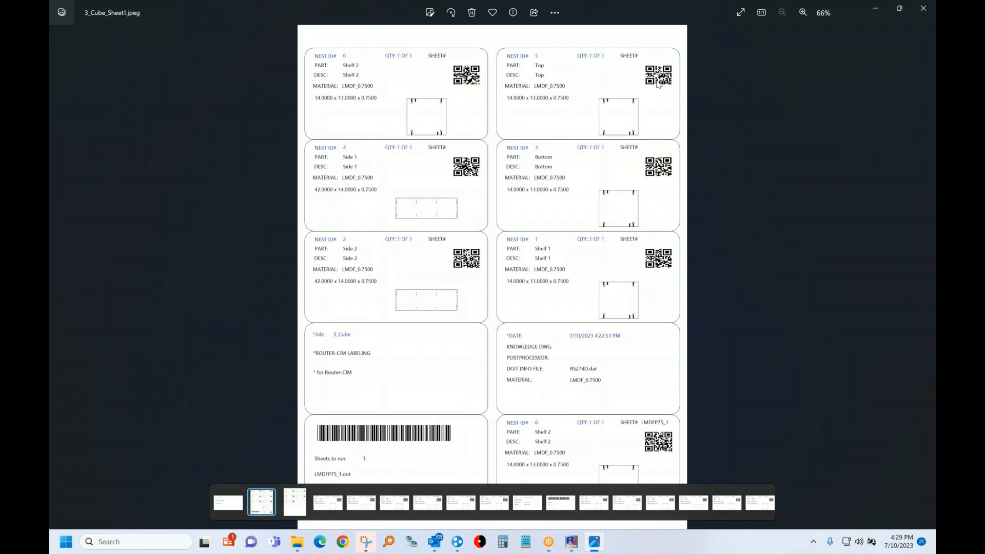
left_click(925, 15)
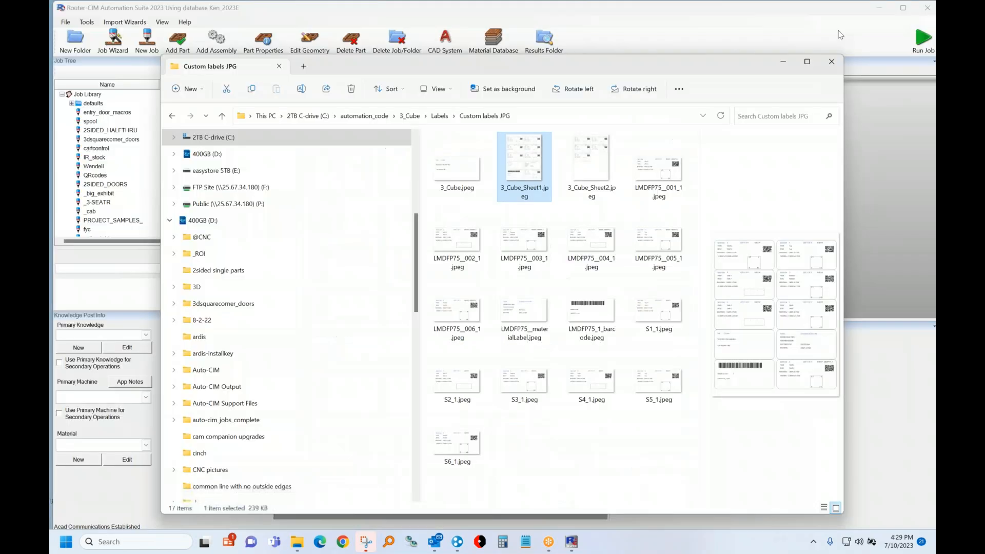
Step: Open 3_Cube_Custom labels JPG.tnp in Touch-n-Print, try printing the label for part 4, and close the program
left_click(440, 115)
double_click(469, 192)
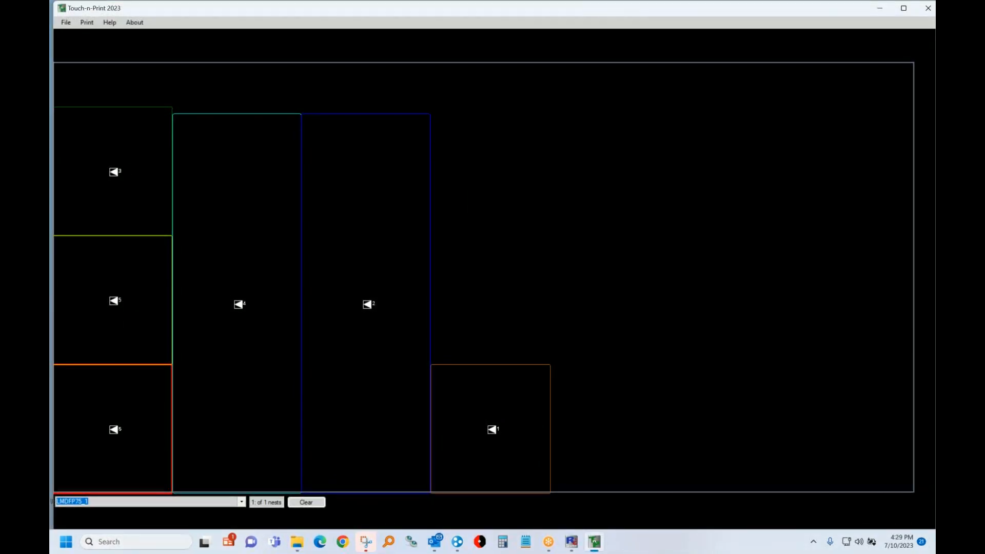
left_click(248, 328)
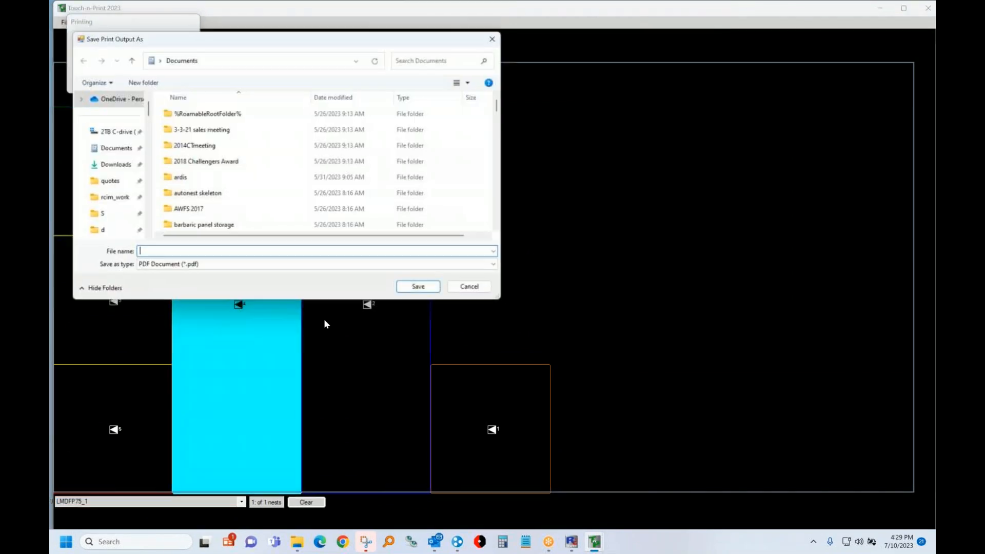
left_click(474, 290)
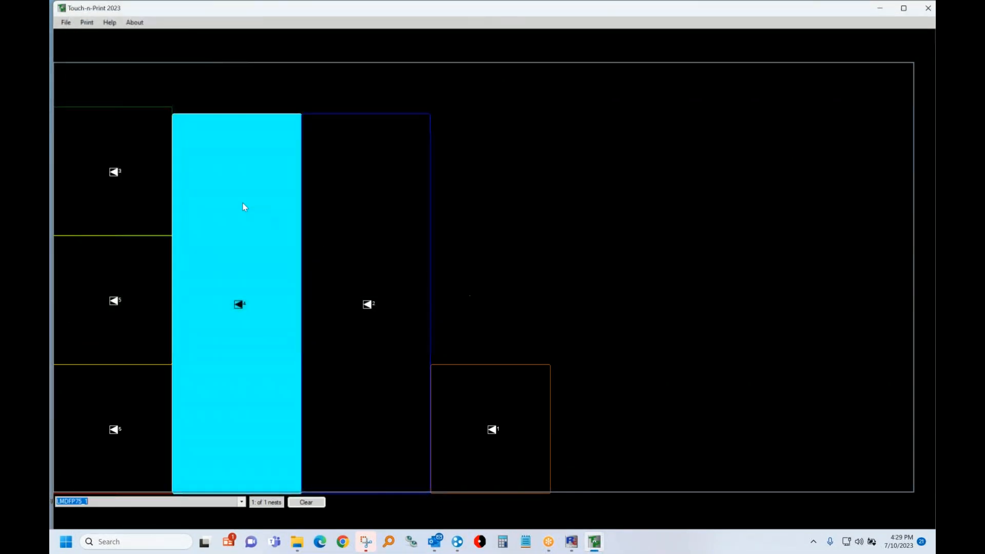
left_click(928, 8)
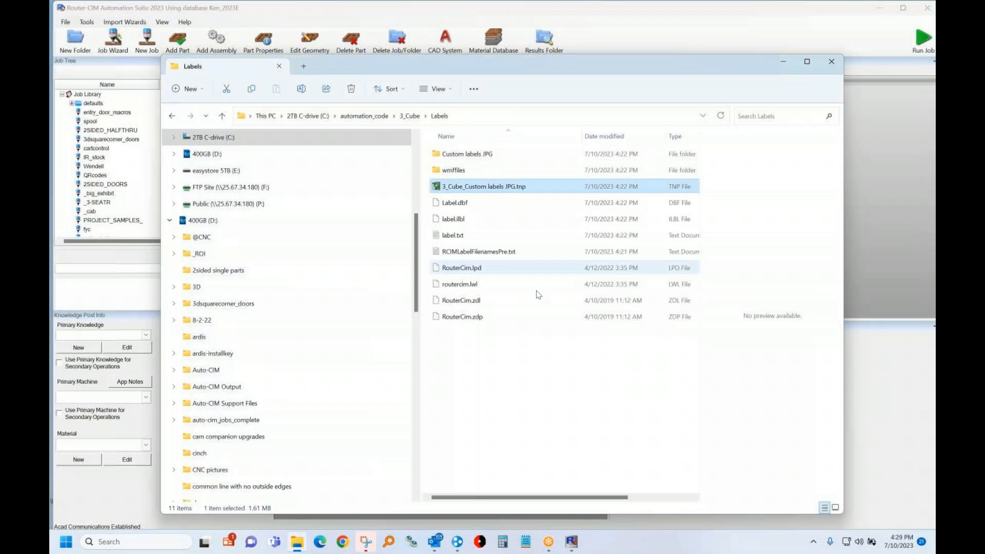
Step: Examine the single-part NC code in S5.out from the 3_Cube job's CodeSingleOut folder
double_click(459, 154)
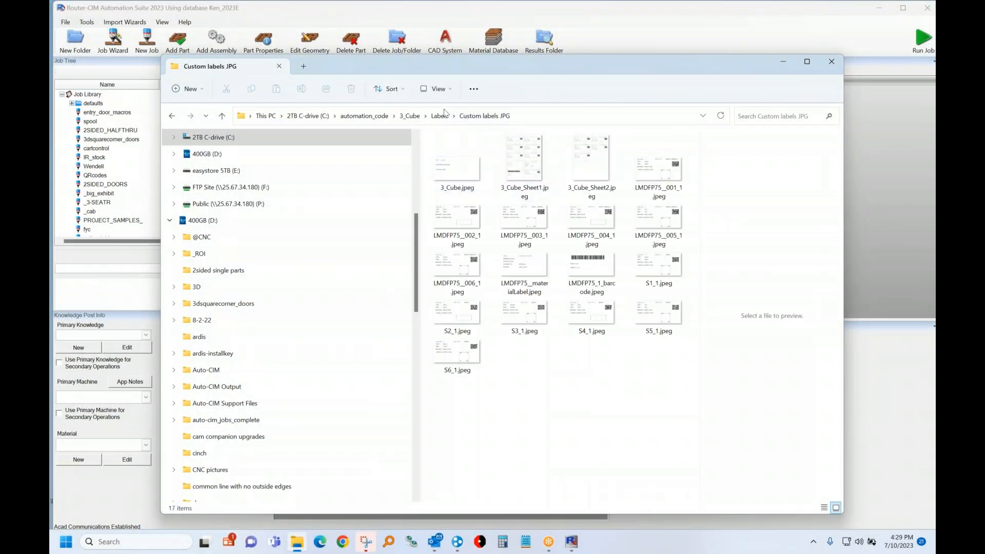
left_click(410, 117)
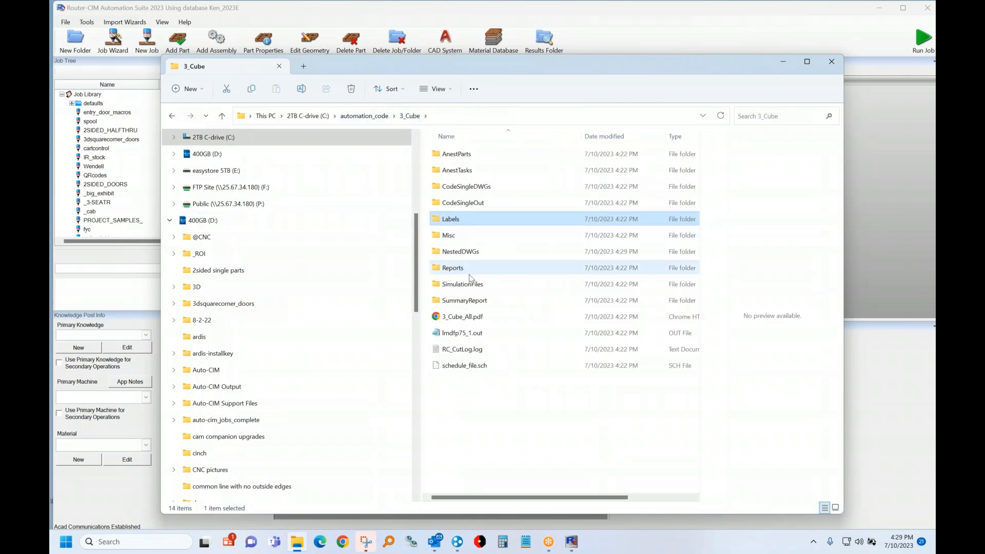
double_click(465, 202)
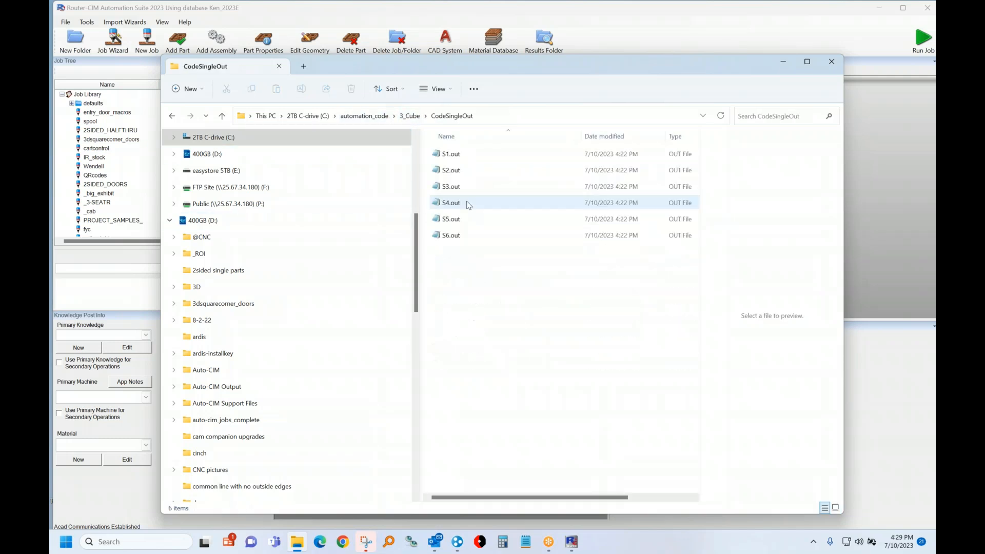
double_click(458, 219)
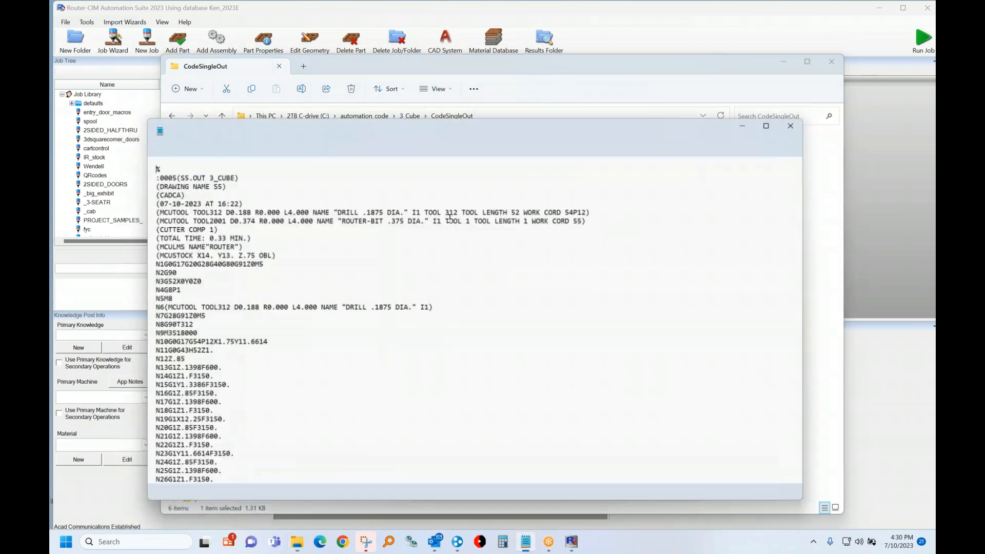
left_click(792, 125)
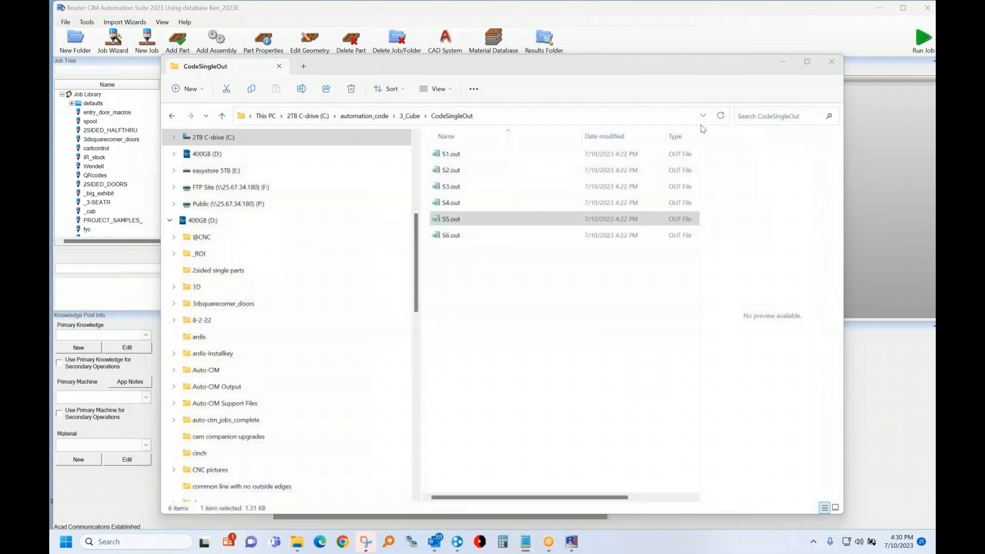
Step: Browse the 3_Cube job's CodeSingleDWGs folder with its part drawings shown as large thumbnails
left_click(411, 115)
double_click(466, 187)
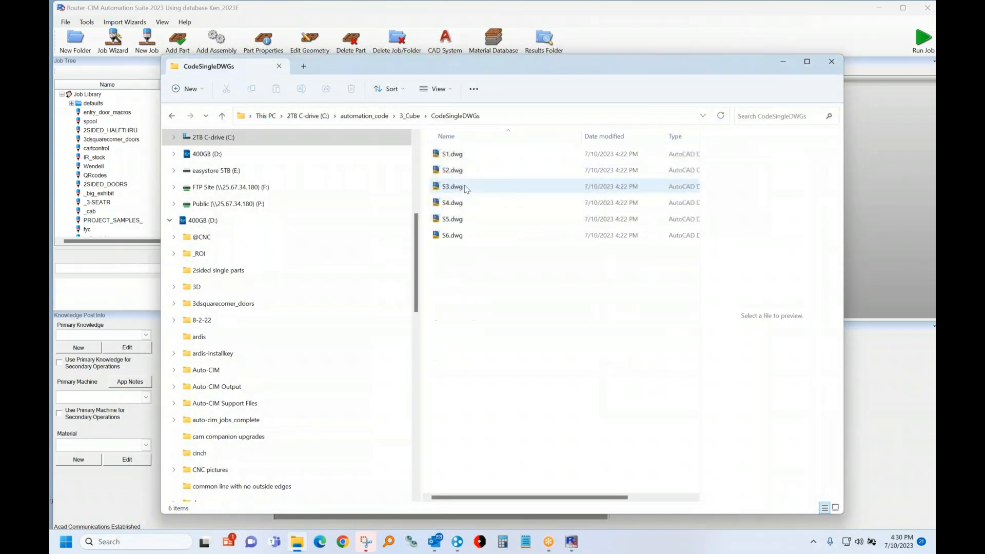
left_click(453, 89)
left_click(452, 105)
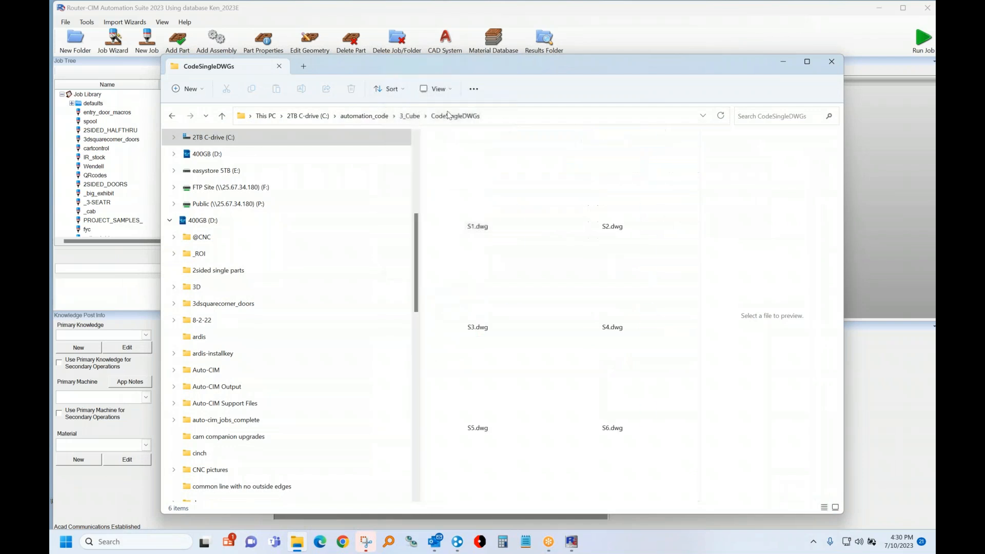
left_click(410, 116)
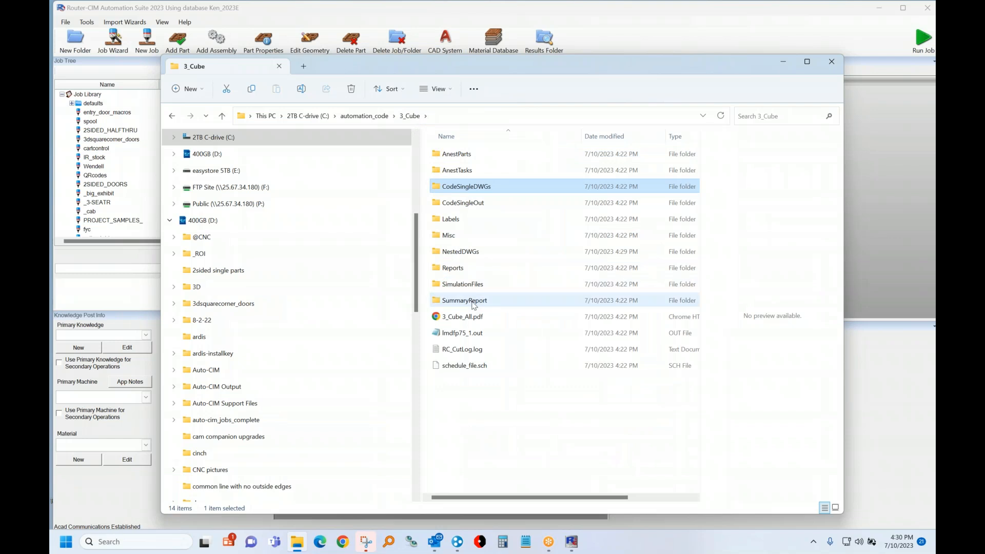
Step: Review the 3_Cube_MaterialUsage.pdf report from the job's Reports folder
double_click(454, 266)
double_click(467, 155)
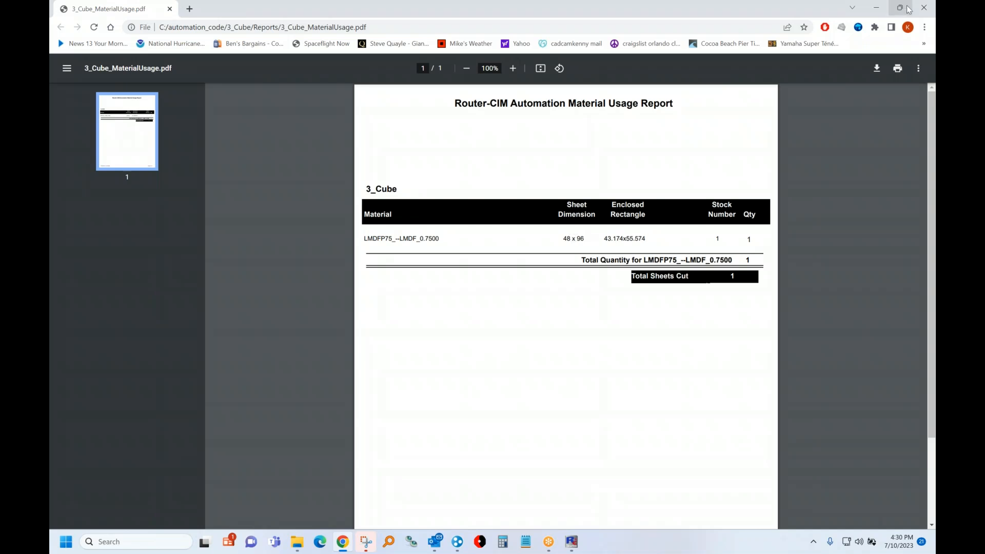
left_click(925, 7)
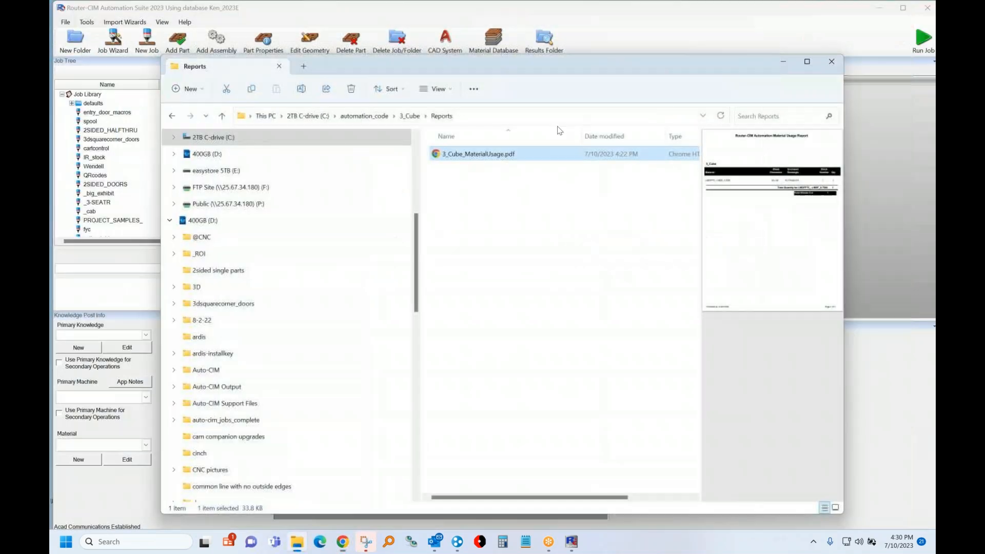
Step: Run the full cutting simulation of lmdfp75_1.cl from the SimulationFiles folder in CutSim and close it
left_click(410, 116)
double_click(456, 285)
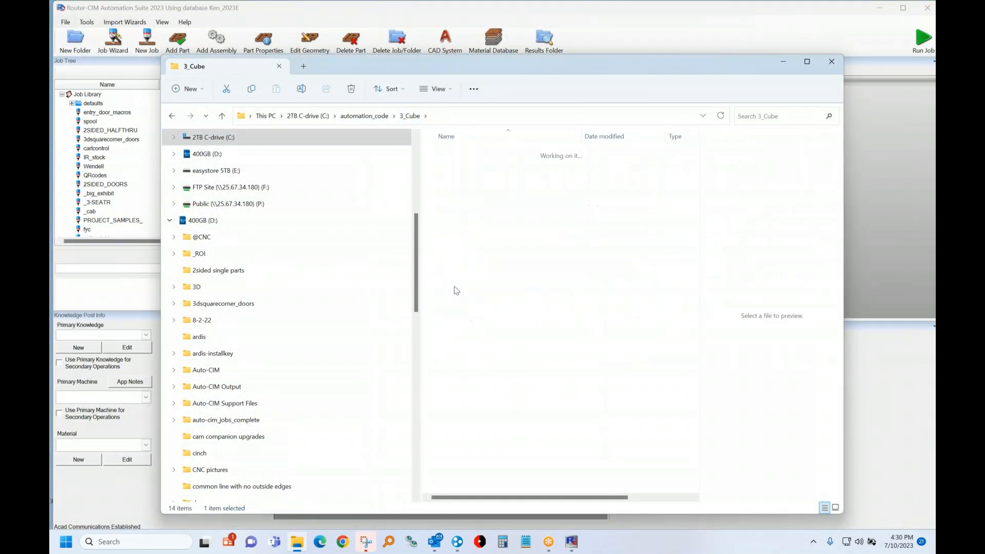
double_click(452, 154)
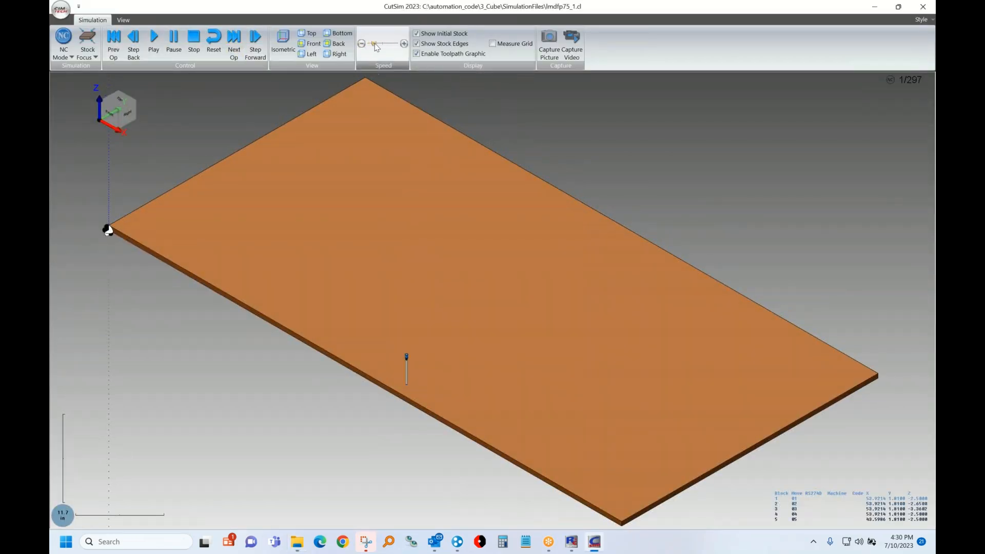
left_click(150, 42)
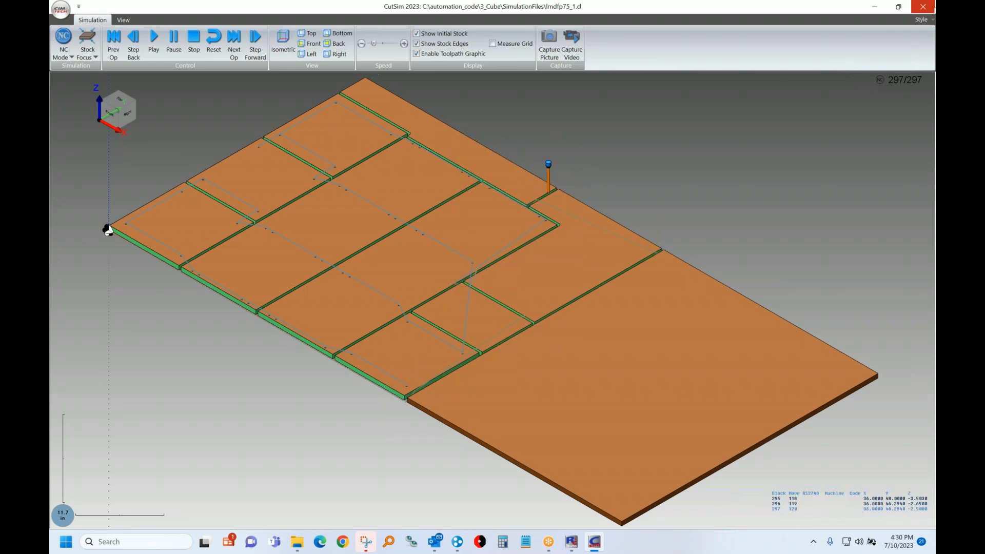
left_click(931, 10)
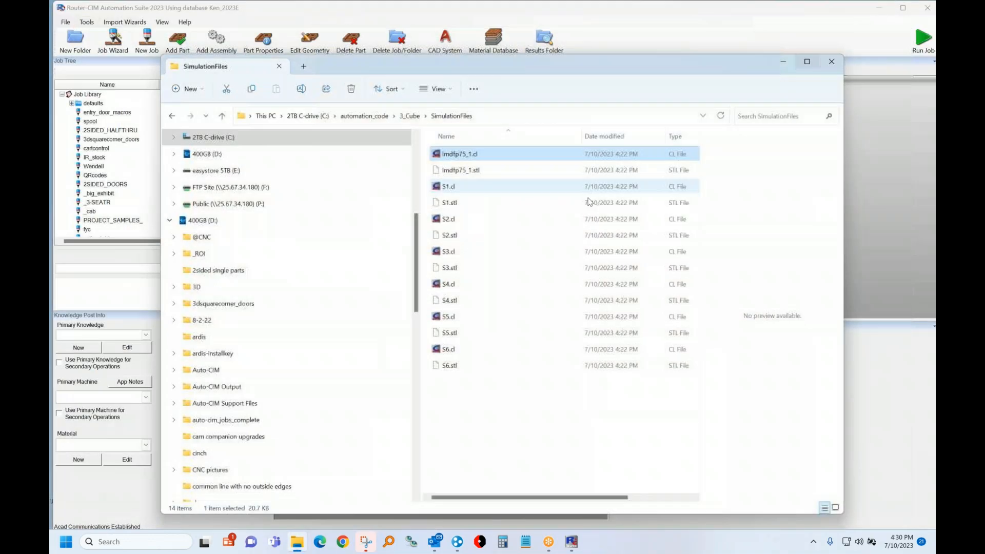
Step: Run the full cutting simulation of the nested sheet file lmdfp75_.cl from the 3_Cube job's NestedDWGs folder in CutSim and close it
left_click(416, 120)
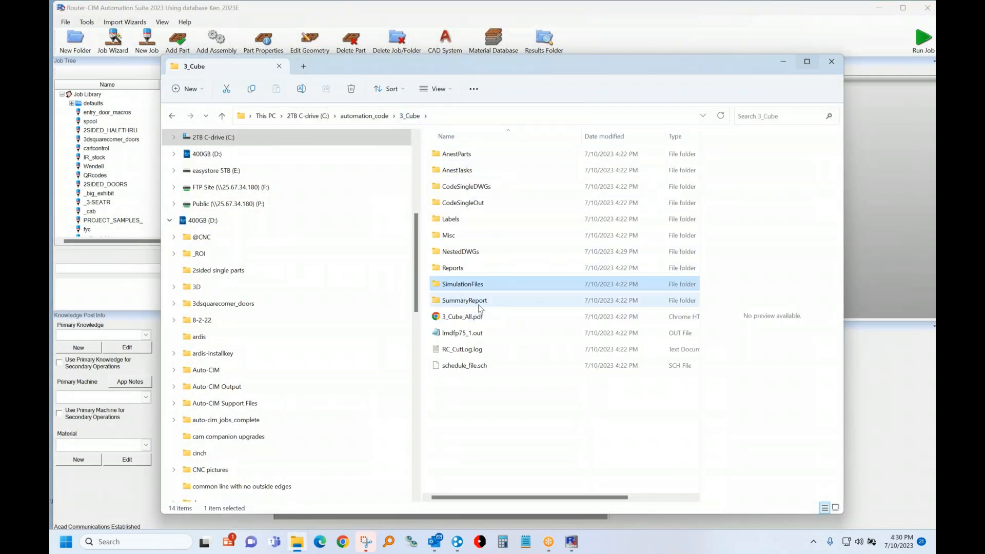
double_click(464, 250)
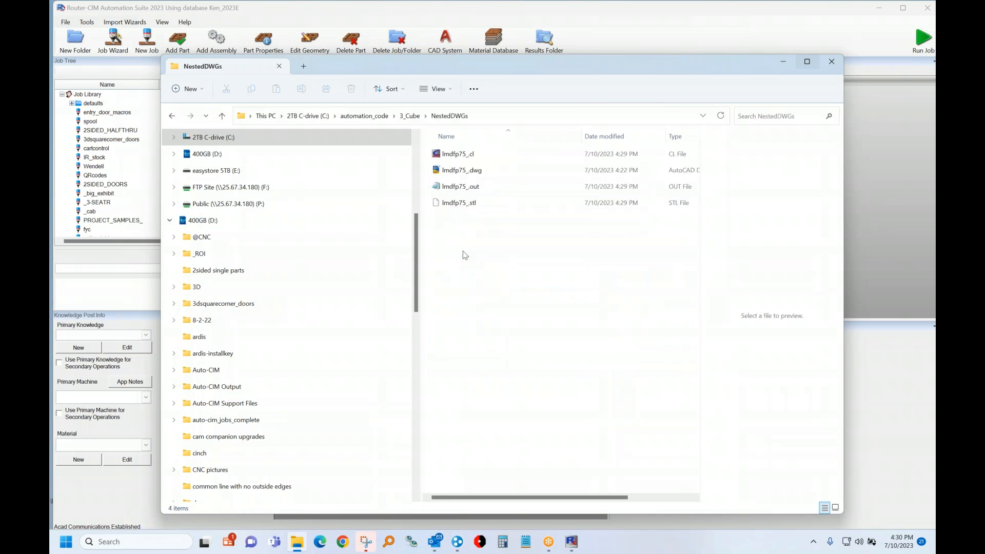
left_click(459, 155)
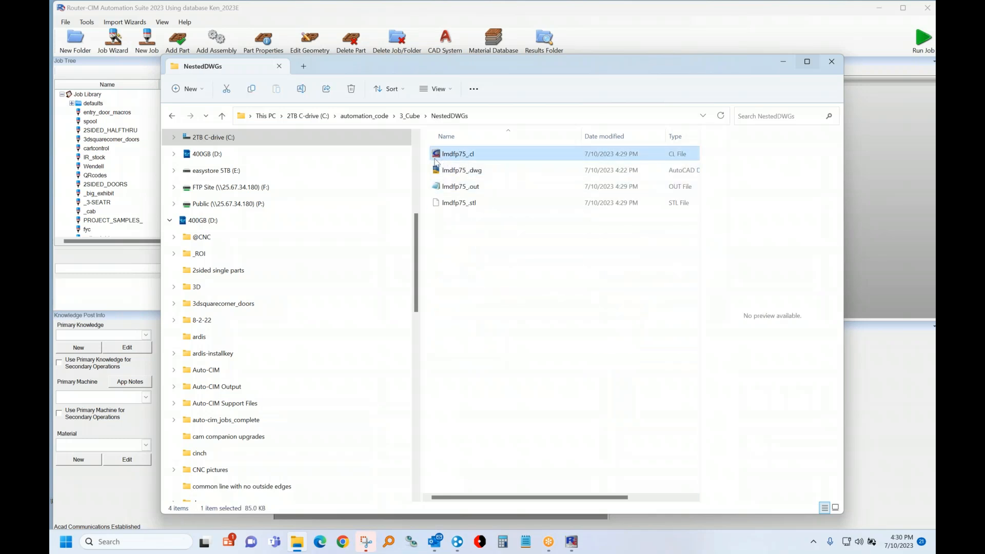
double_click(439, 155)
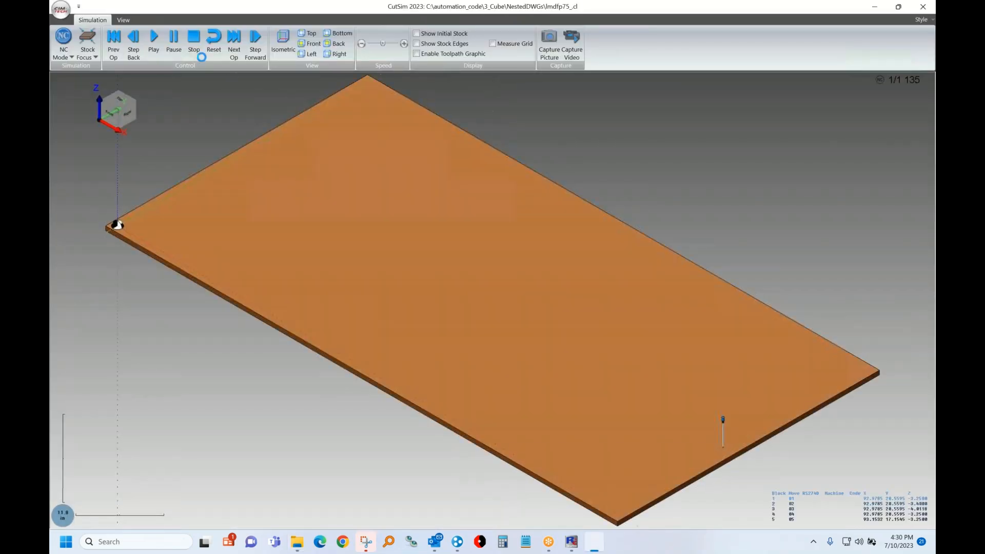
left_click(154, 42)
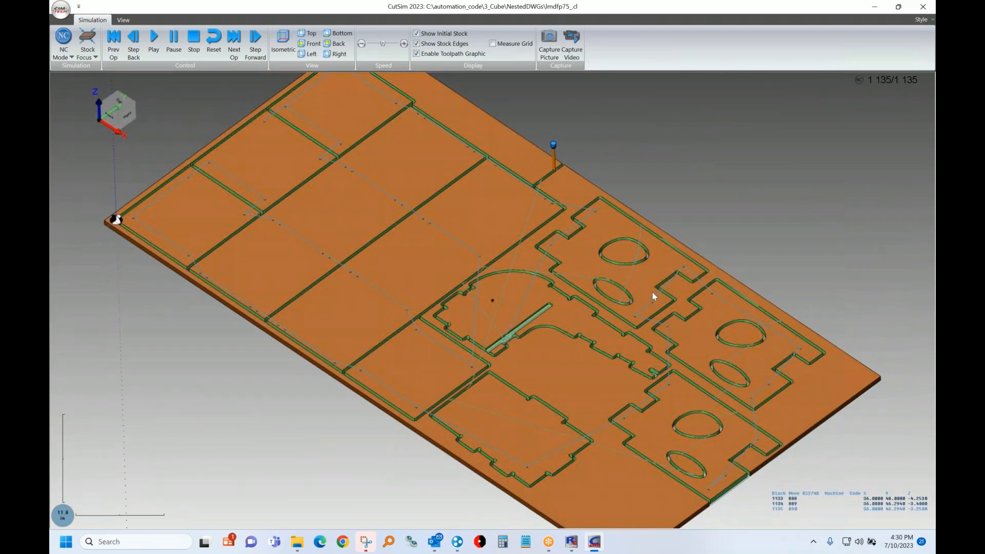
left_click(928, 8)
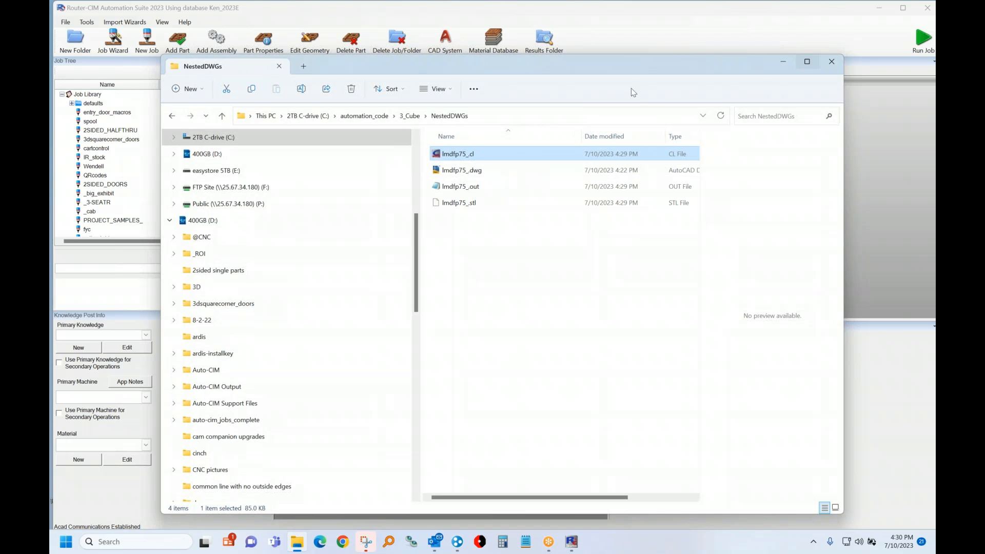
Step: Review the automation summary and material summary pages of 3_Cube_new.pdf from the job's SummaryReport folder and close the report
left_click(409, 116)
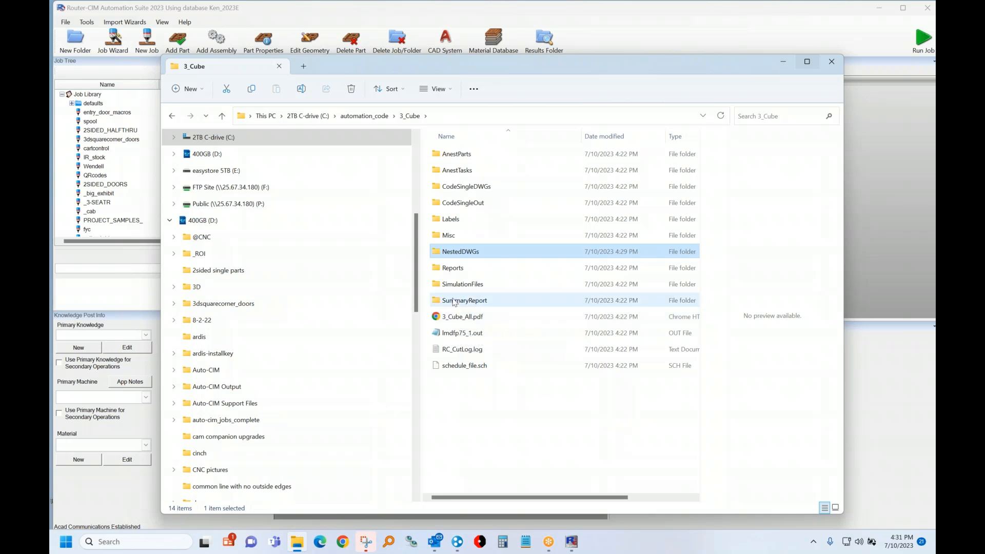
double_click(453, 301)
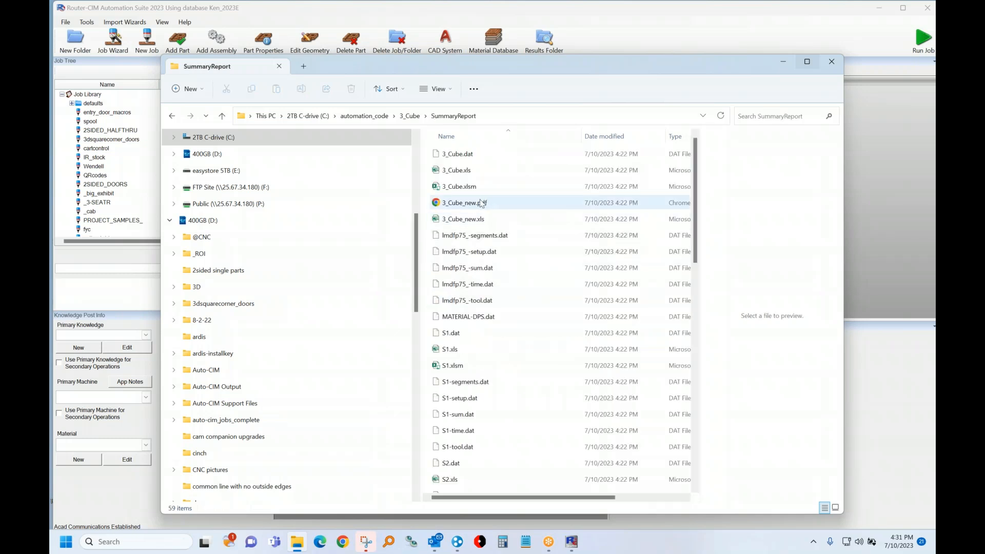
double_click(464, 203)
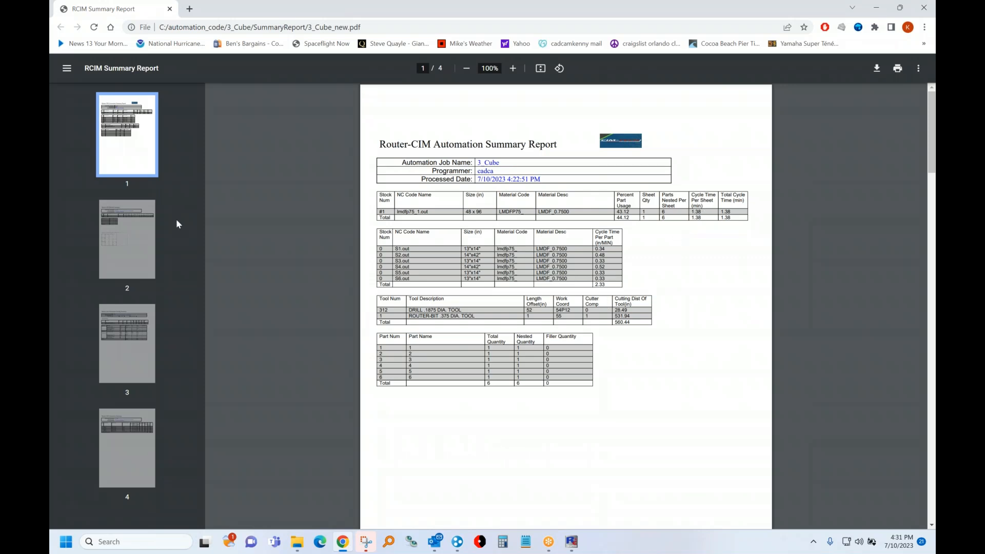
left_click(136, 237)
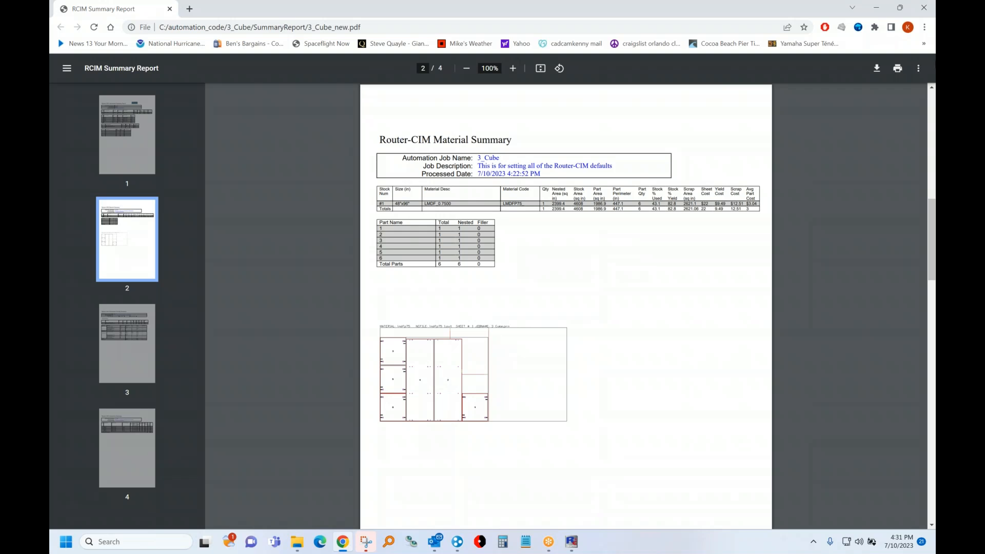
left_click(930, 15)
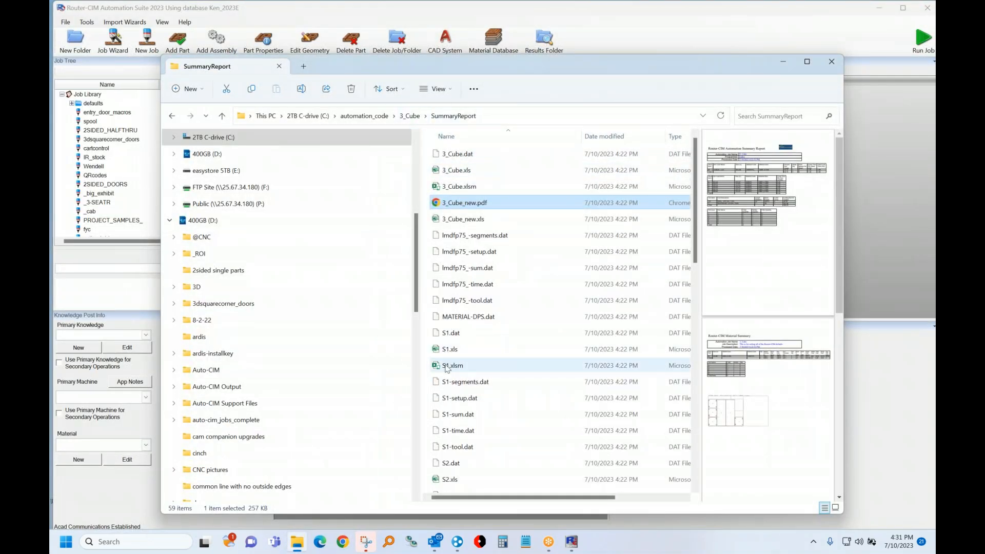
Step: Review the single-part tooling summary in S1.xlsm with its content enabled, close the workbook and return to the 3_Cube job folder
double_click(446, 366)
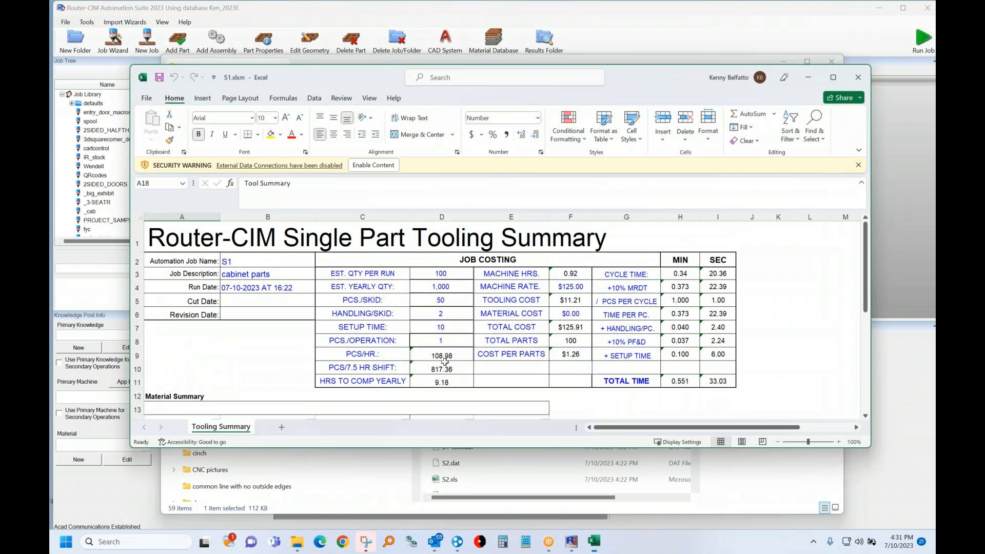
scroll(501, 312, "down", 4)
left_click(394, 166)
scroll(395, 171, "down", 2)
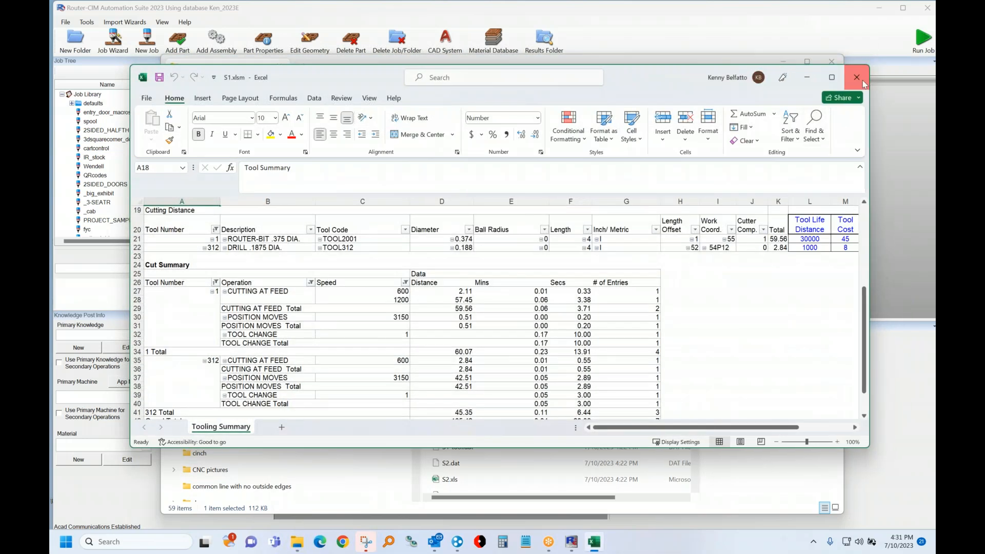
left_click(858, 77)
left_click(377, 117)
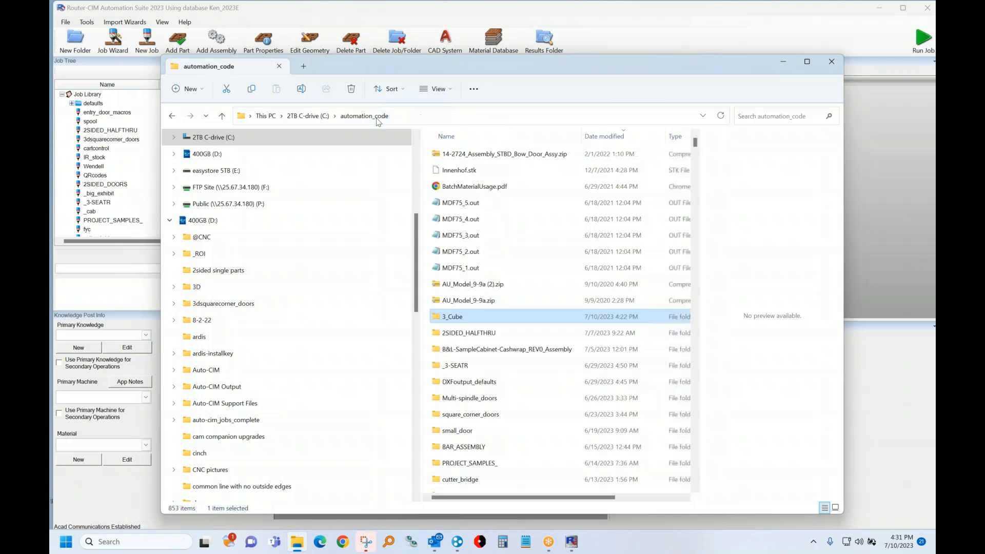
double_click(450, 318)
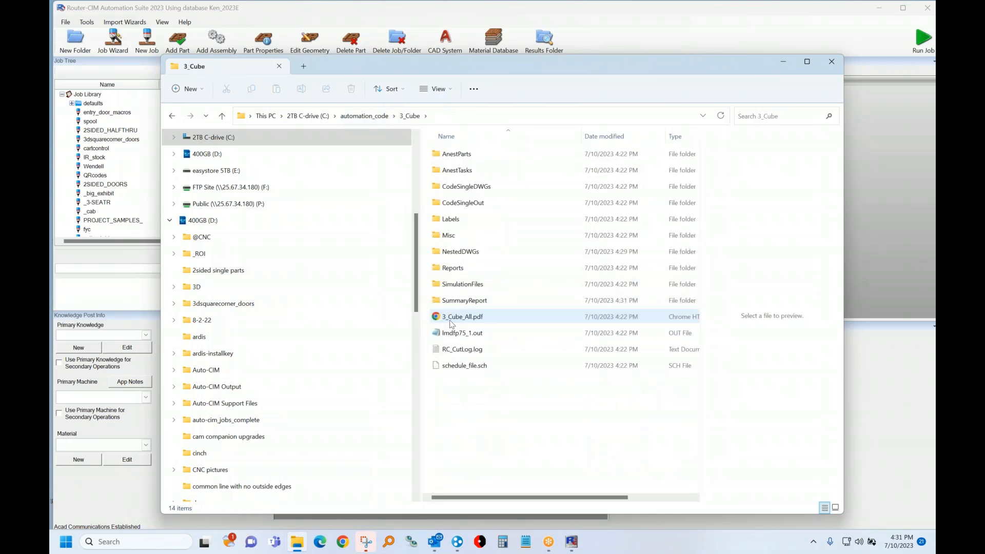